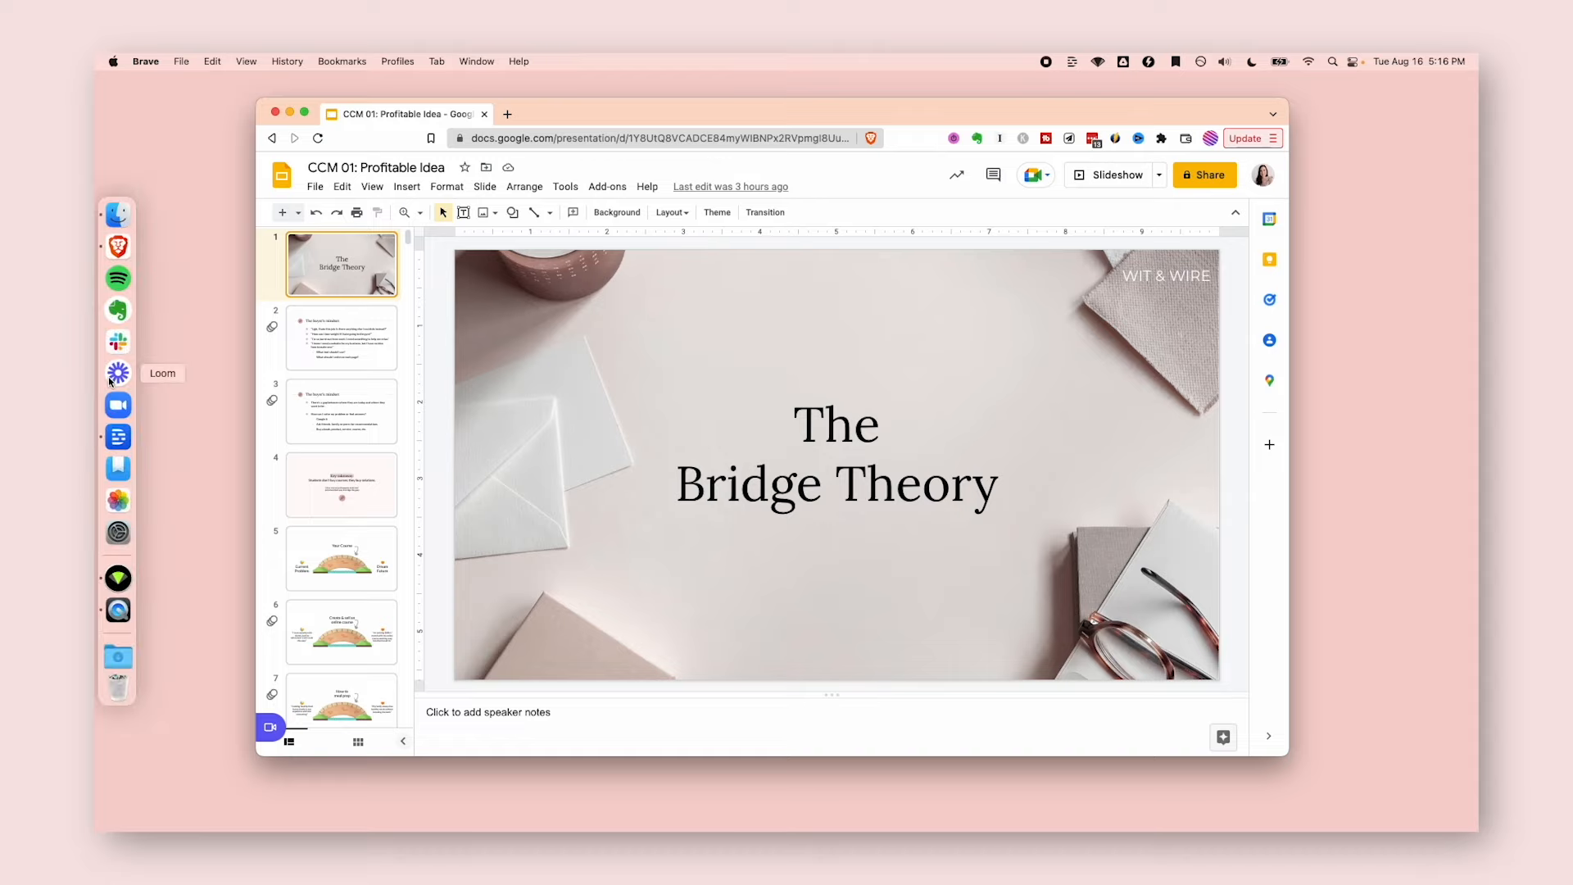
- Launch Loom and hide its recorder window
click(110, 380)
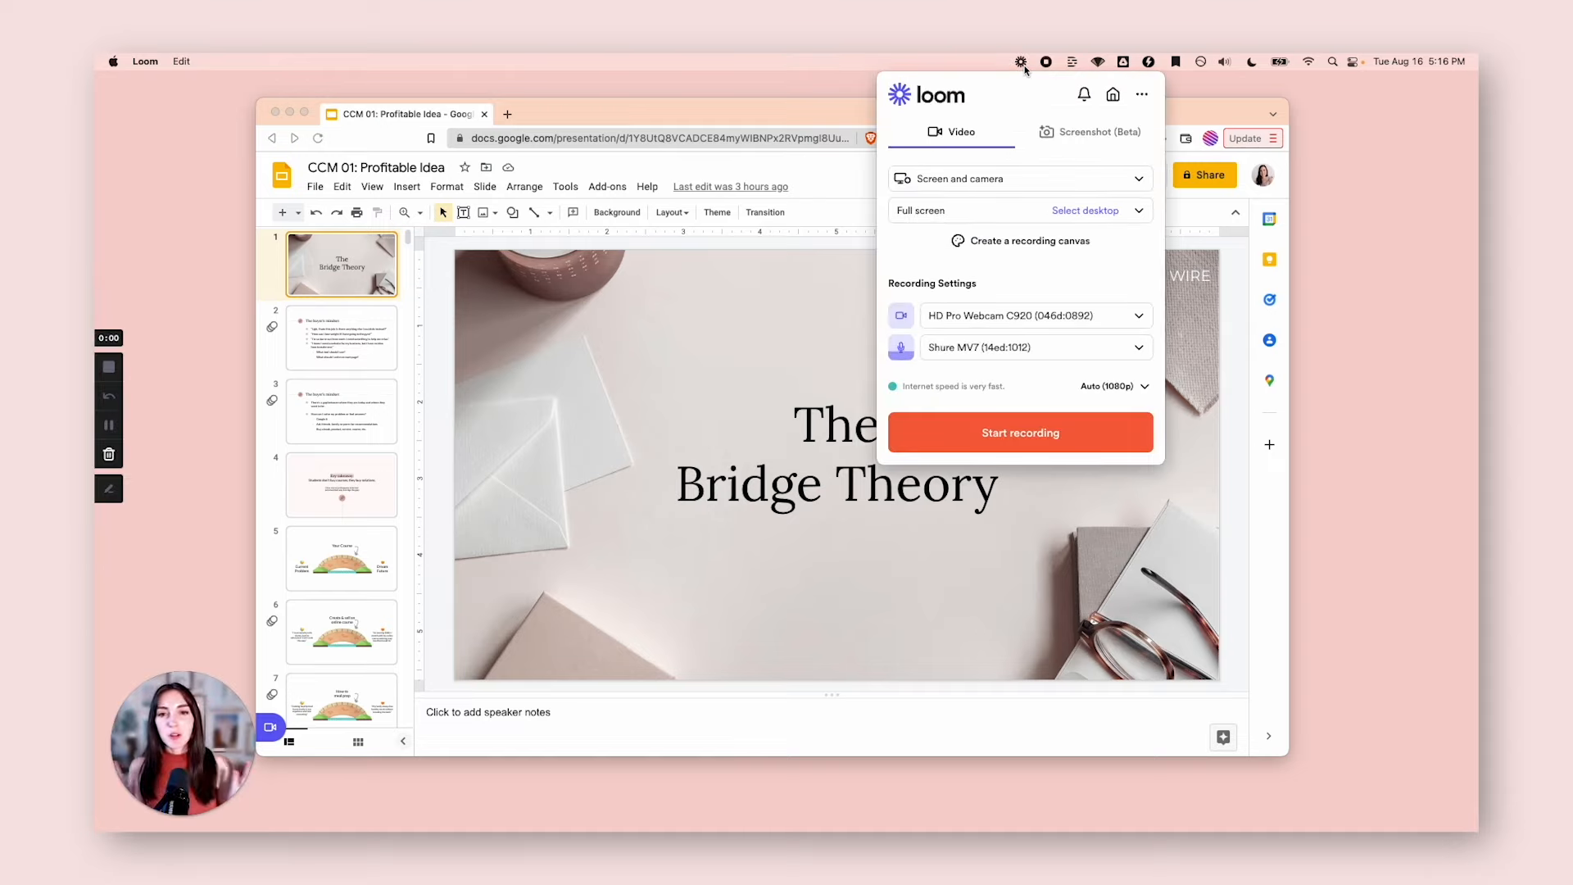
click(1023, 67)
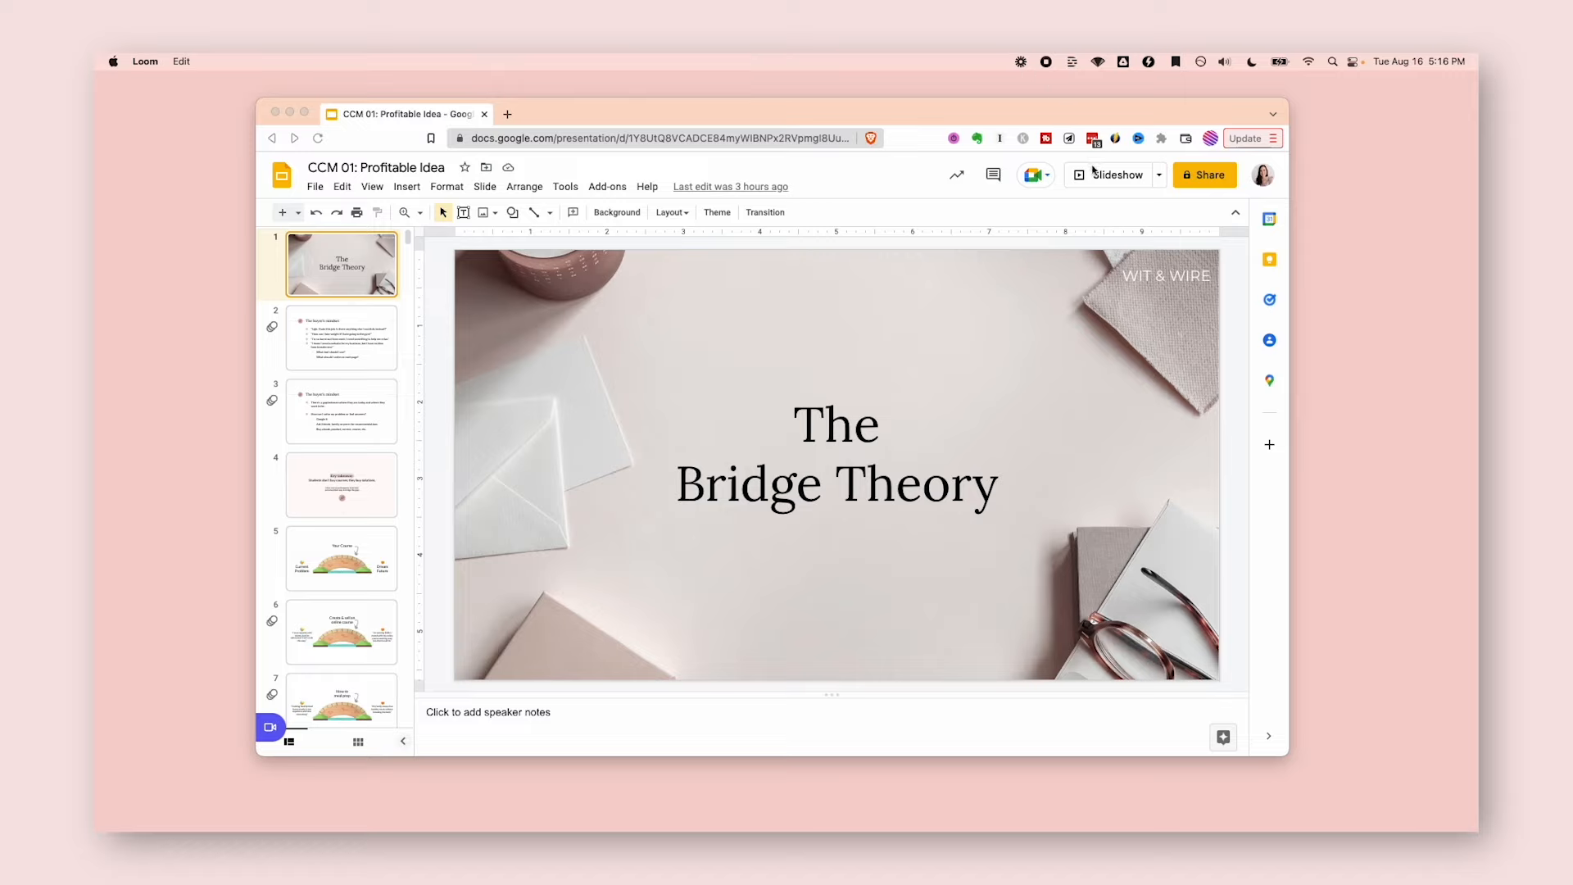
- Start the Bridge Theory slideshow in Presenter view
click(1163, 179)
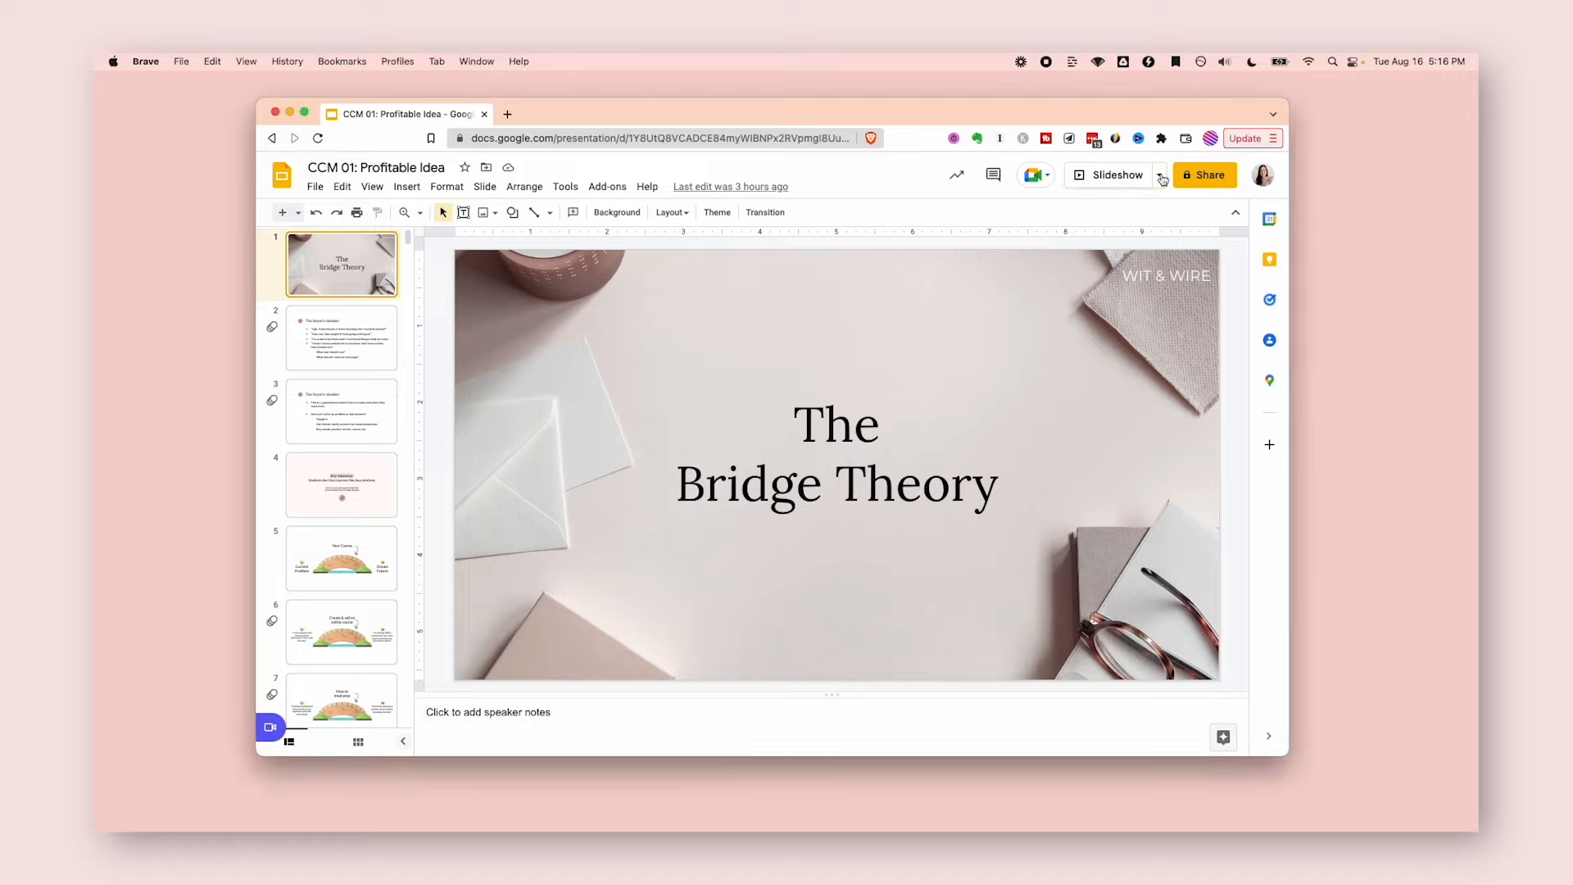
click(1163, 179)
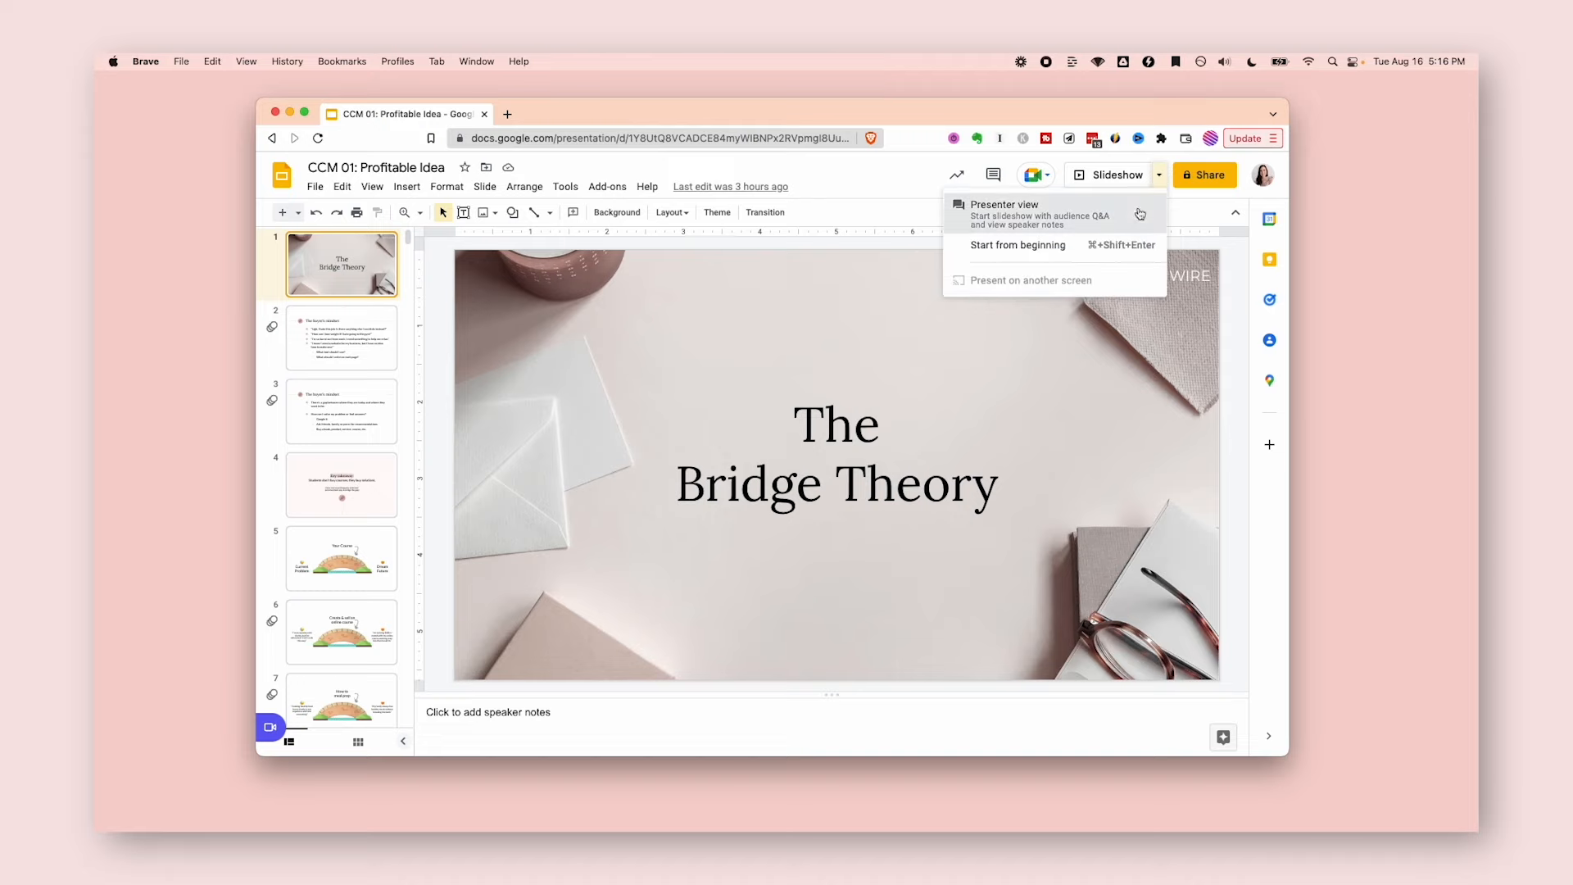
click(1138, 208)
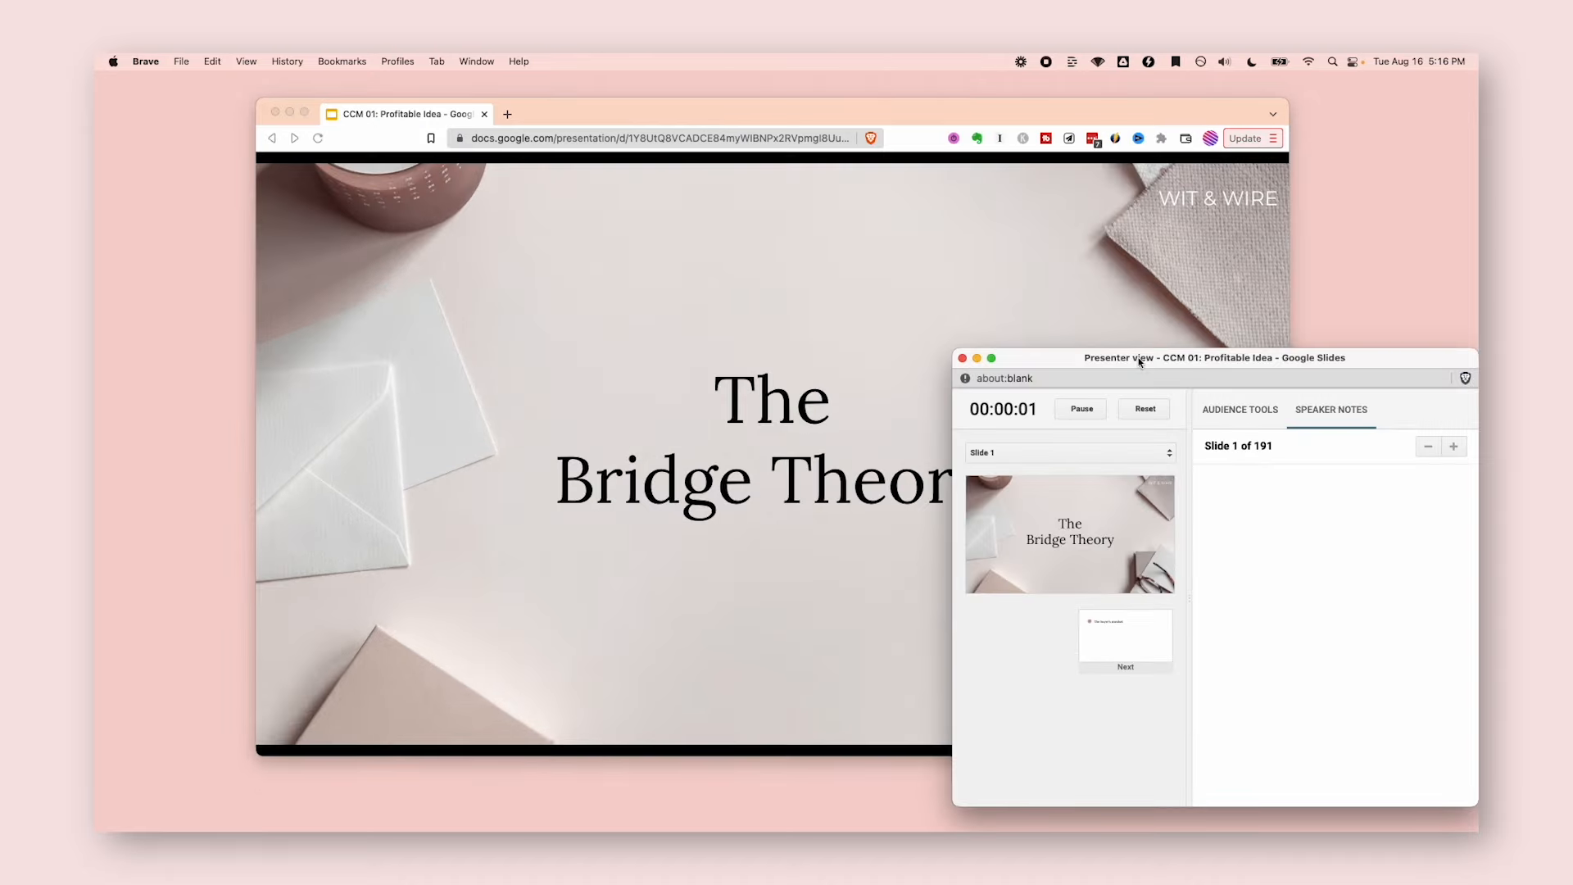
- Move the slideshow window to the desktop's upper-left corner beside the presenter window, and shrink it slightly so the slide fills it
drag(1134, 360, 1134, 370)
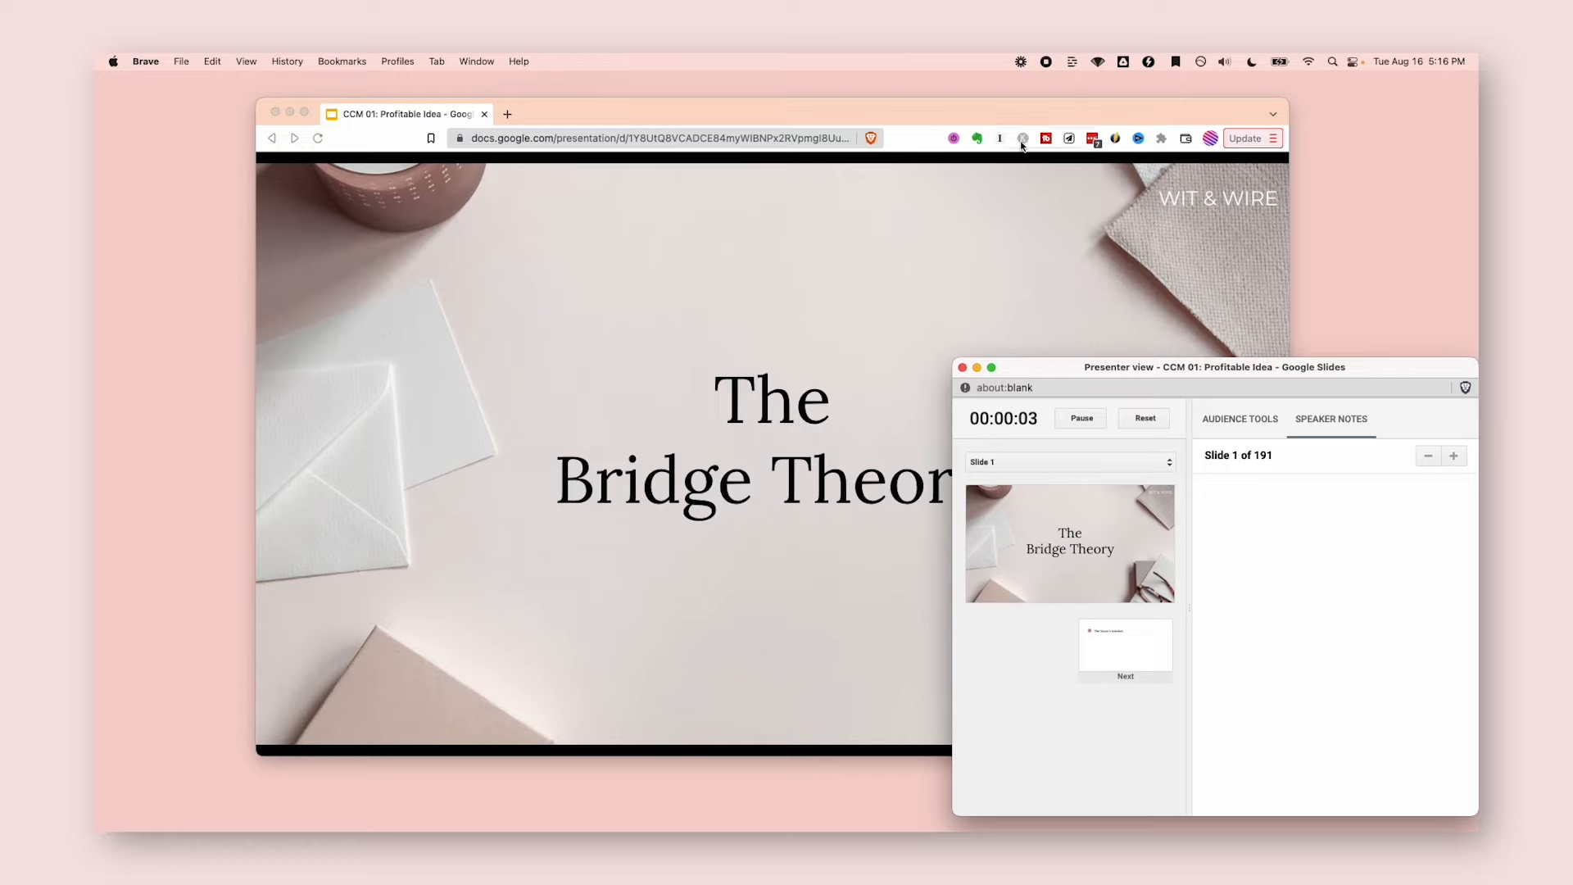
drag(1015, 121, 857, 93)
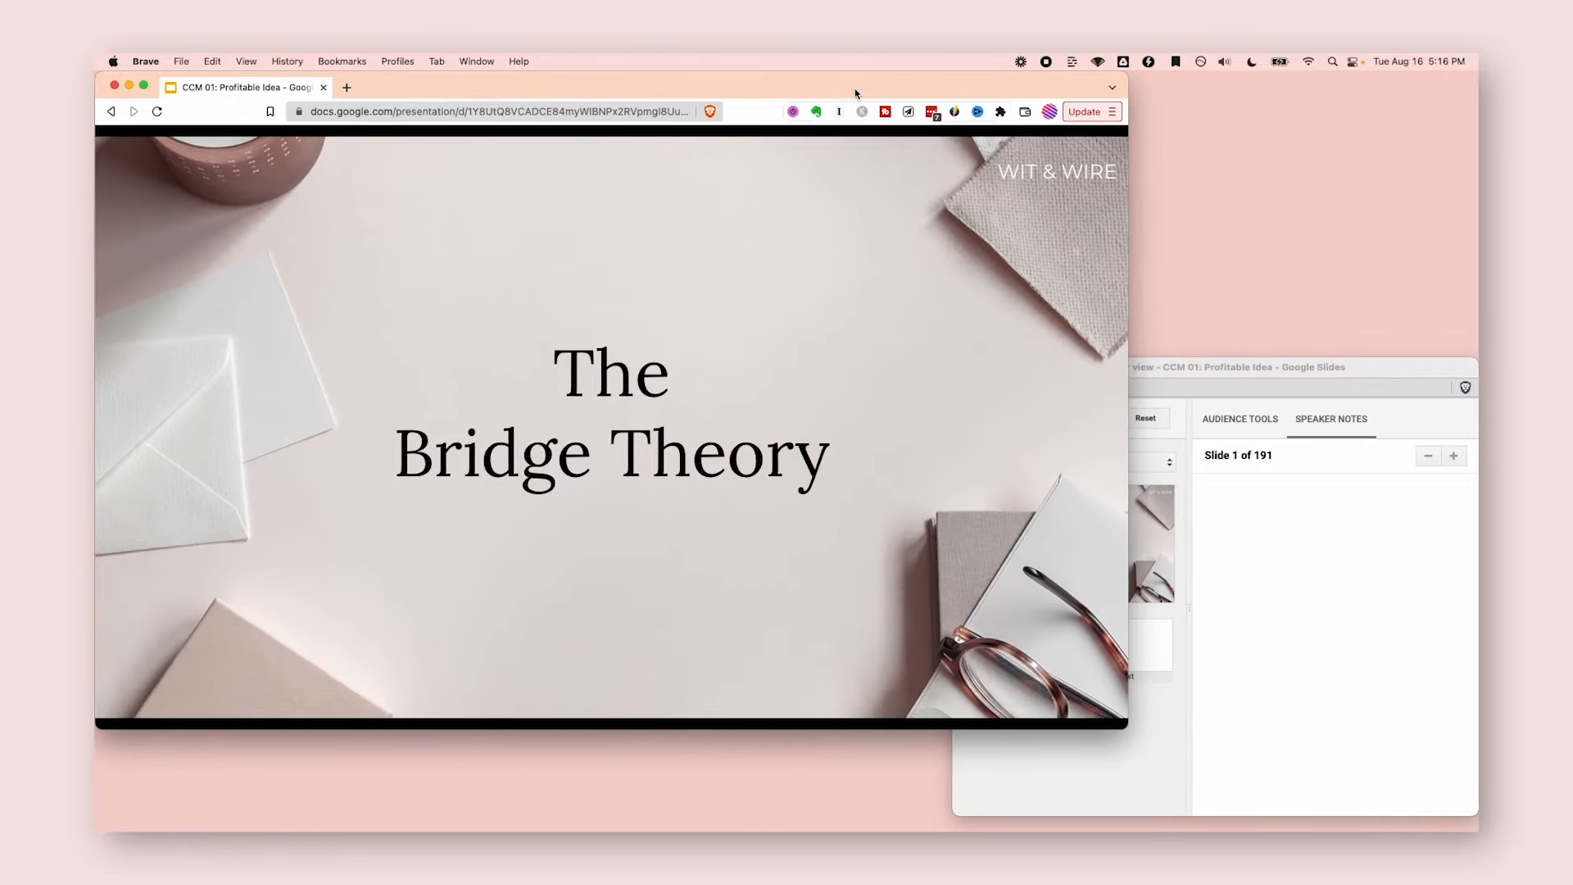
drag(1129, 729, 1110, 695)
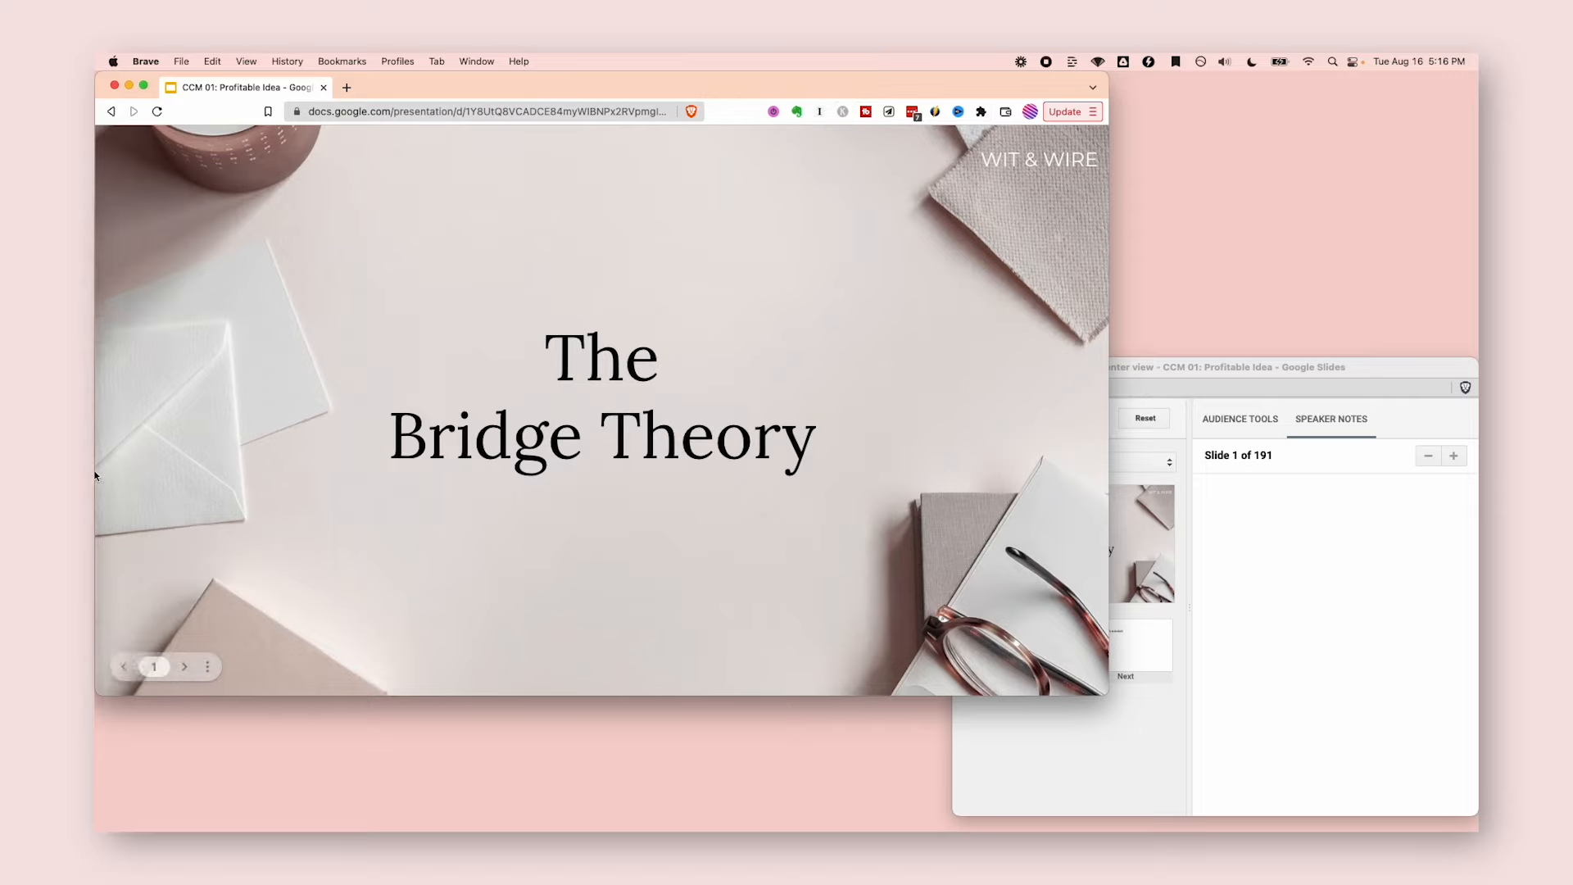
- Bring up the Loom recorder and check the recording modes, keeping Screen and camera
mouse_move(111, 471)
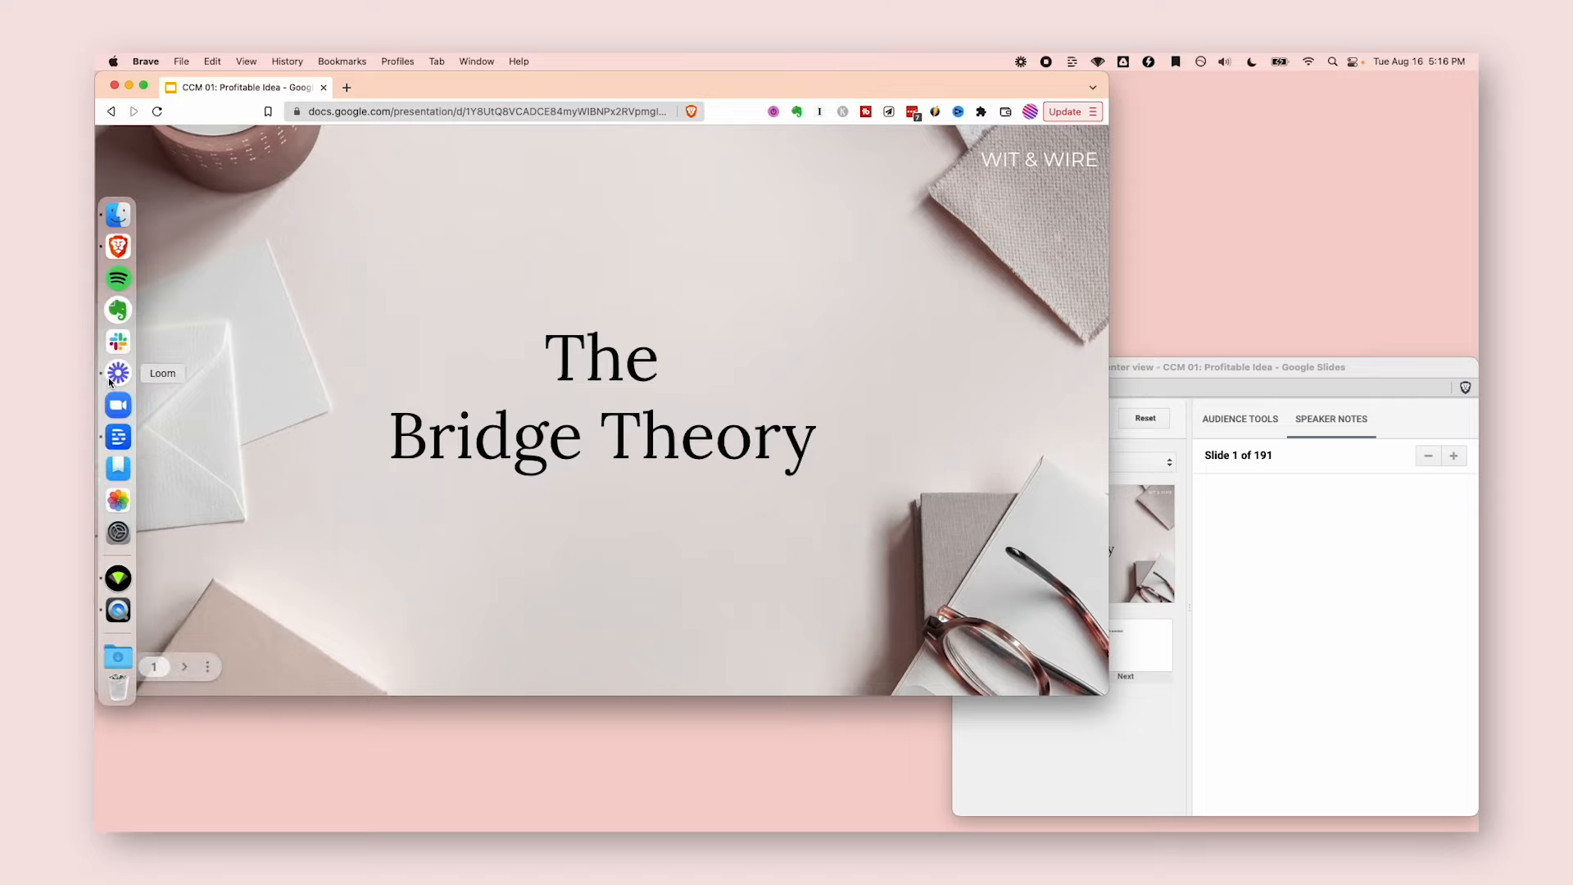
click(1022, 64)
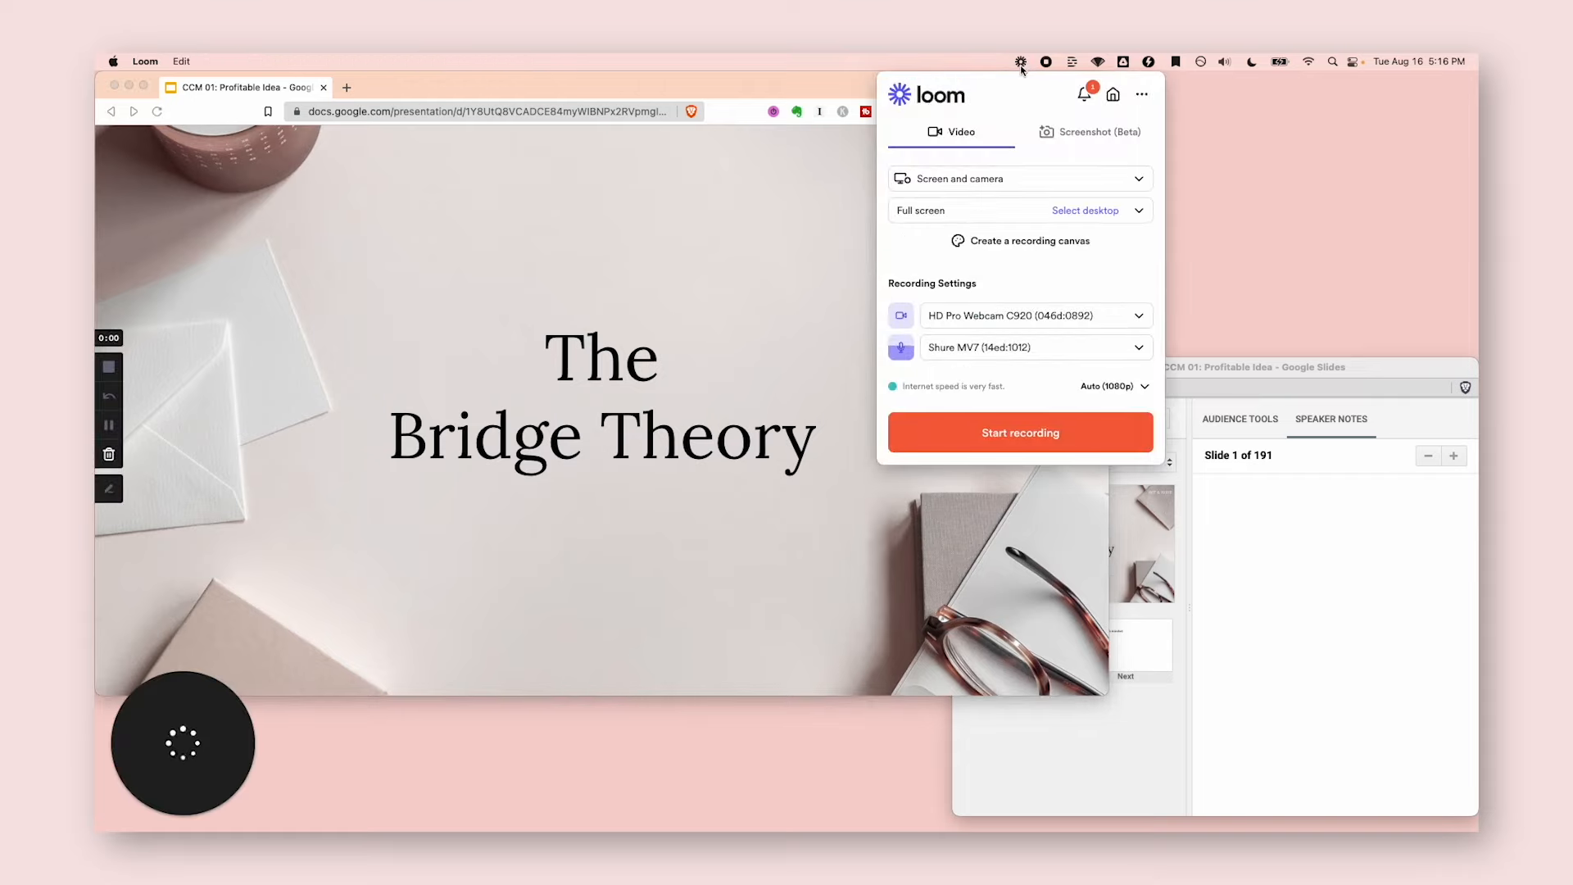
click(983, 180)
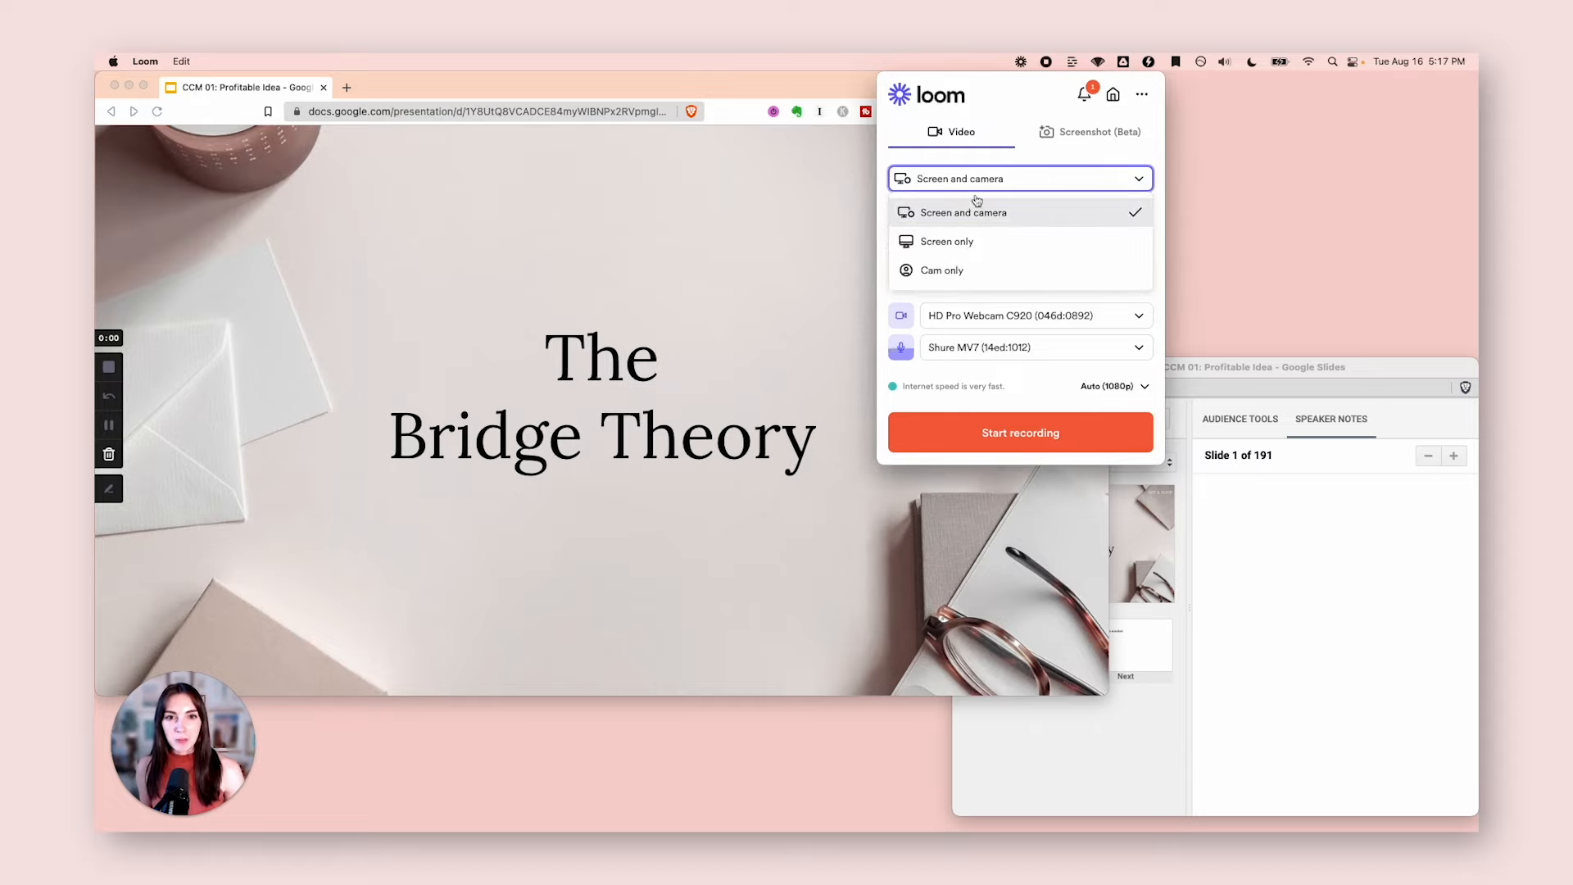
click(982, 175)
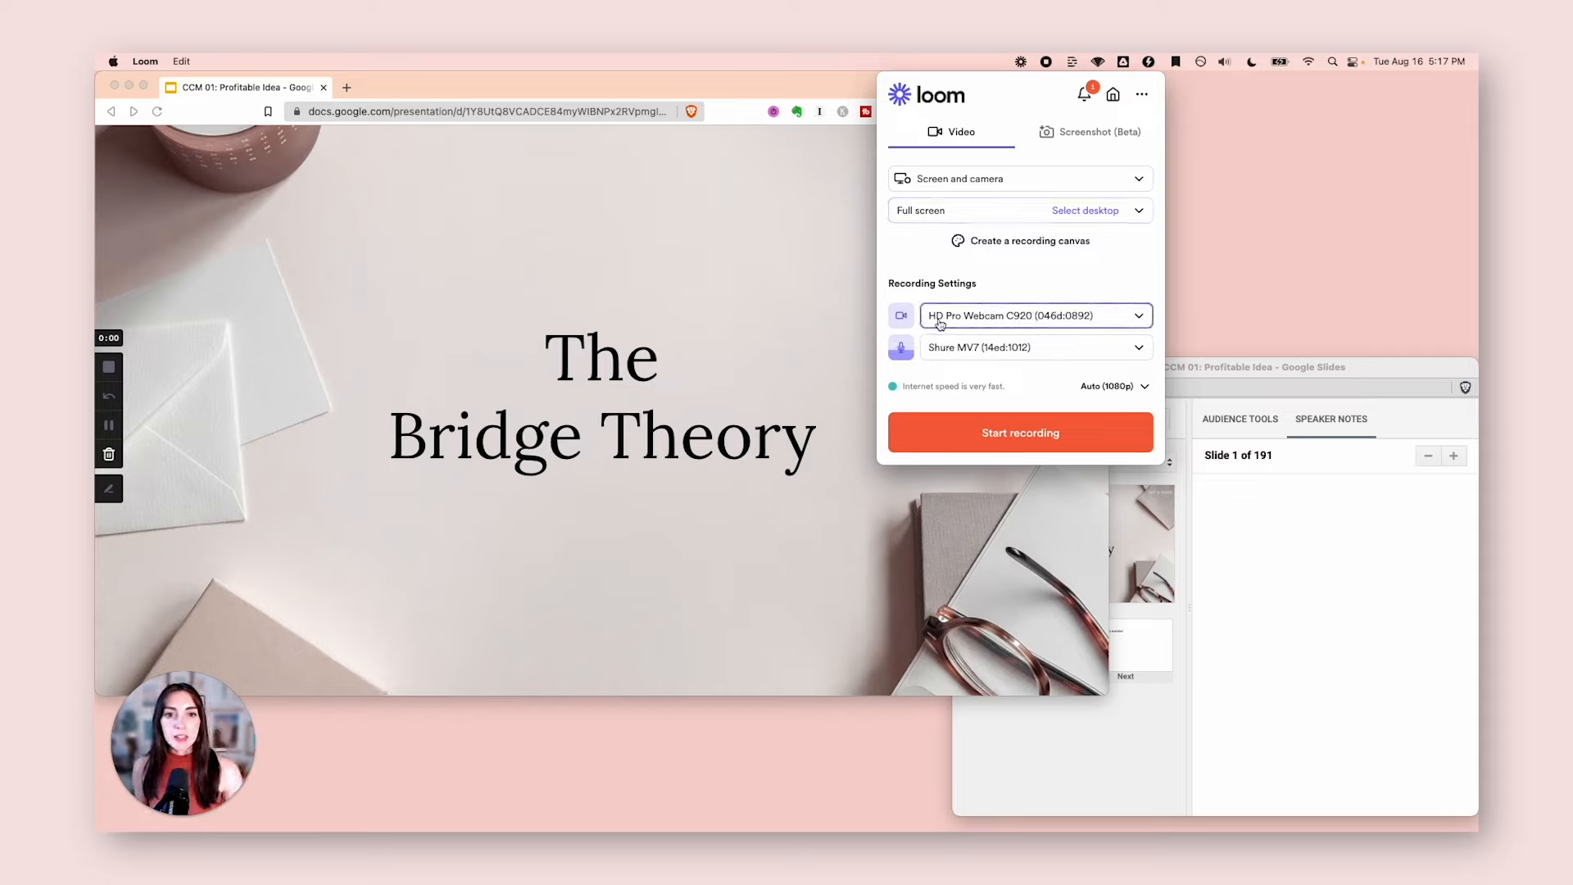
- Check the camera choices, keeping HD Pro Webcam C920, and select Shure MV7 as the microphone
click(971, 322)
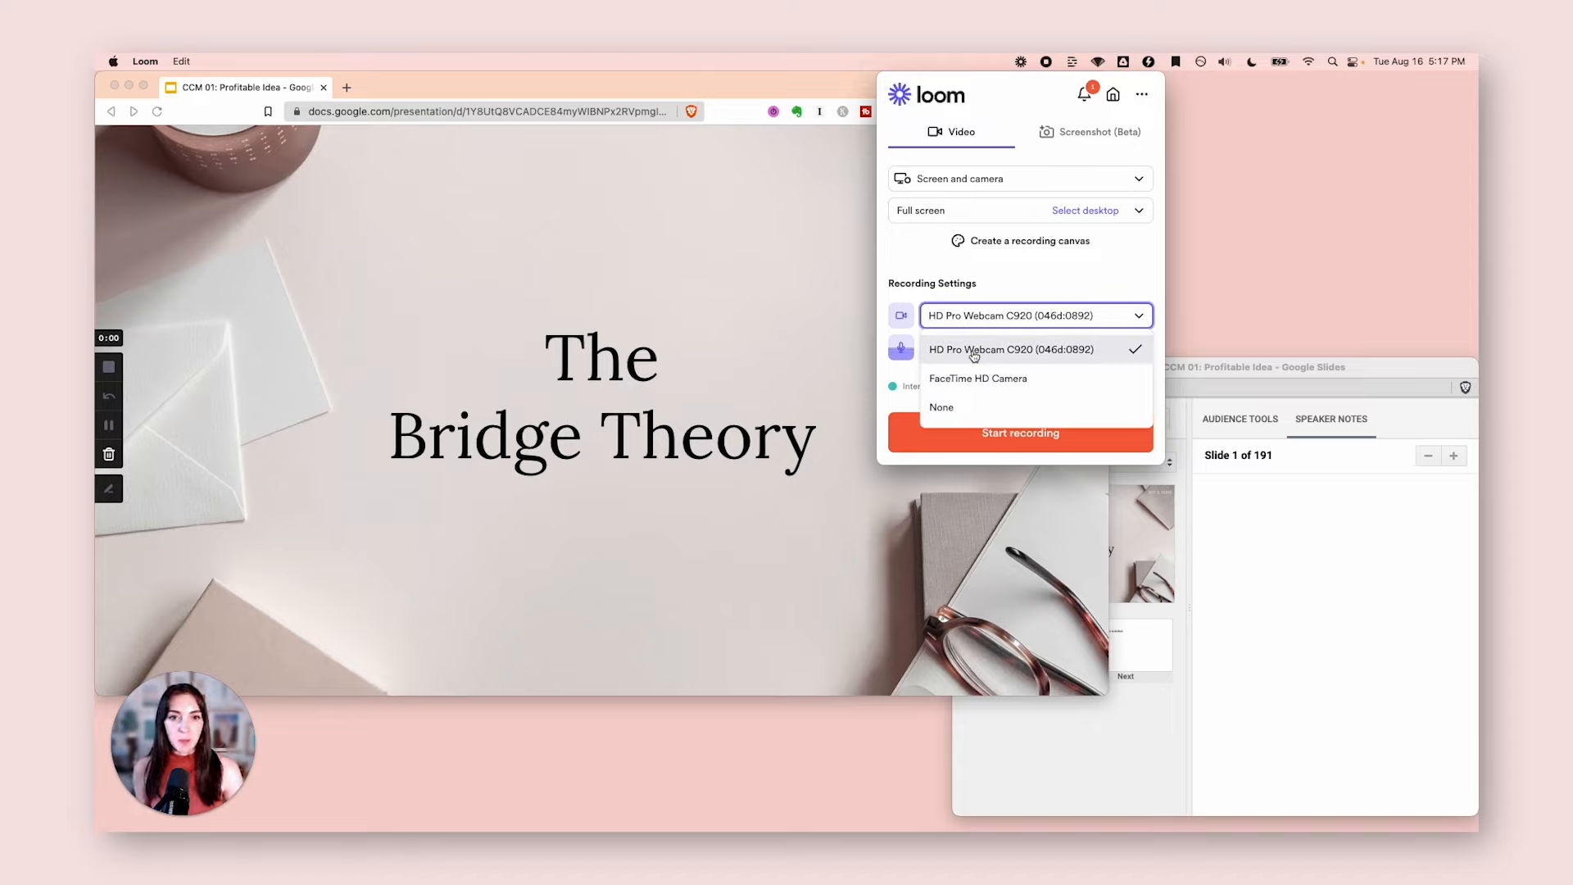
click(1038, 272)
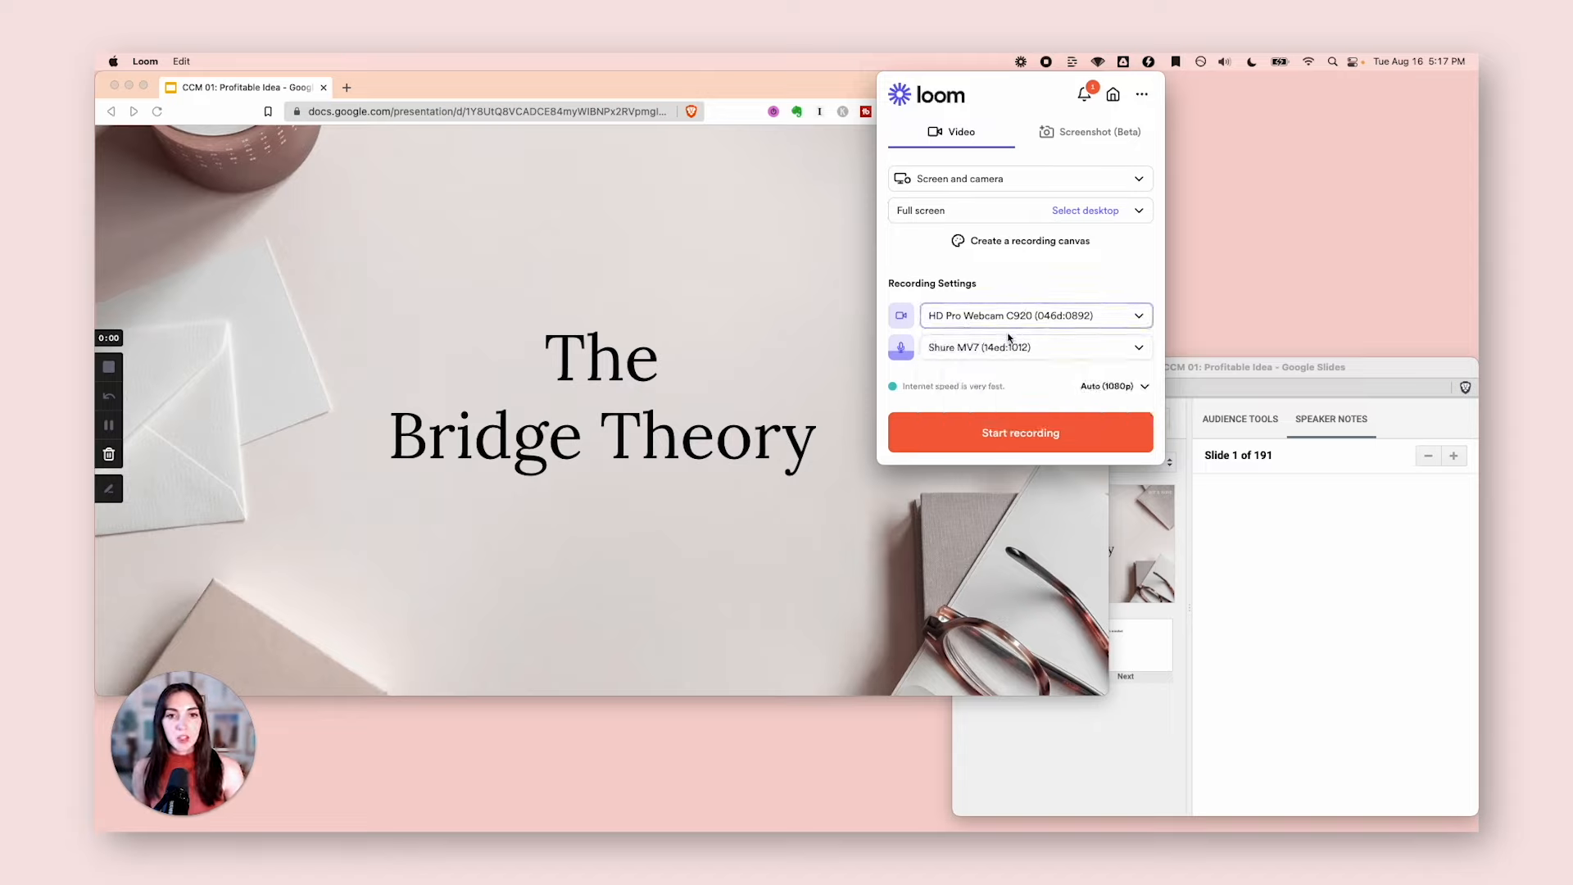
click(1008, 348)
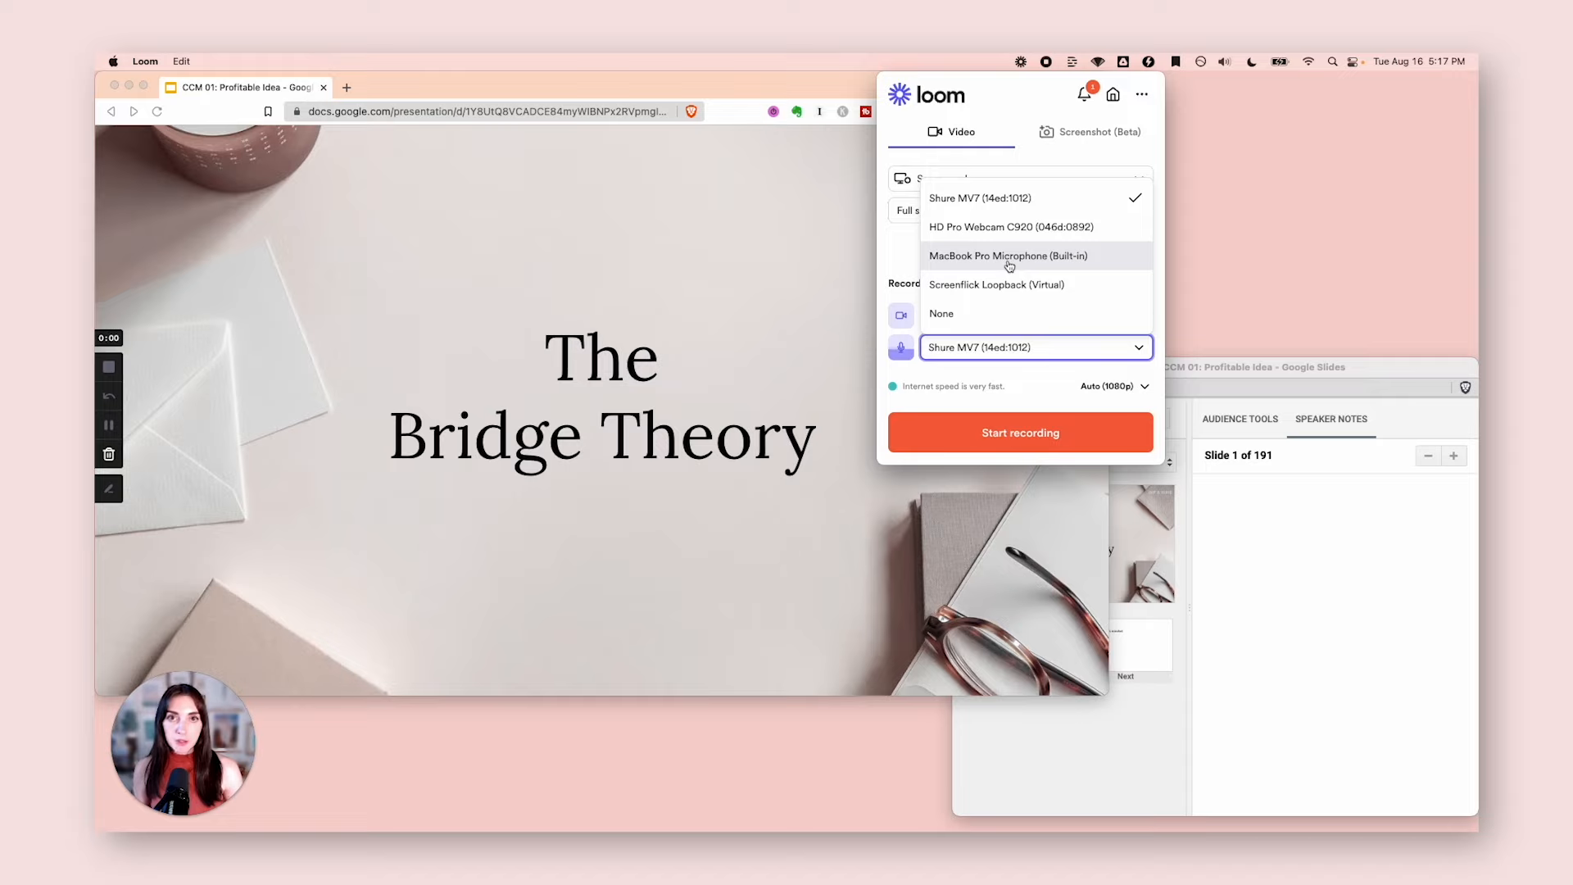
click(987, 199)
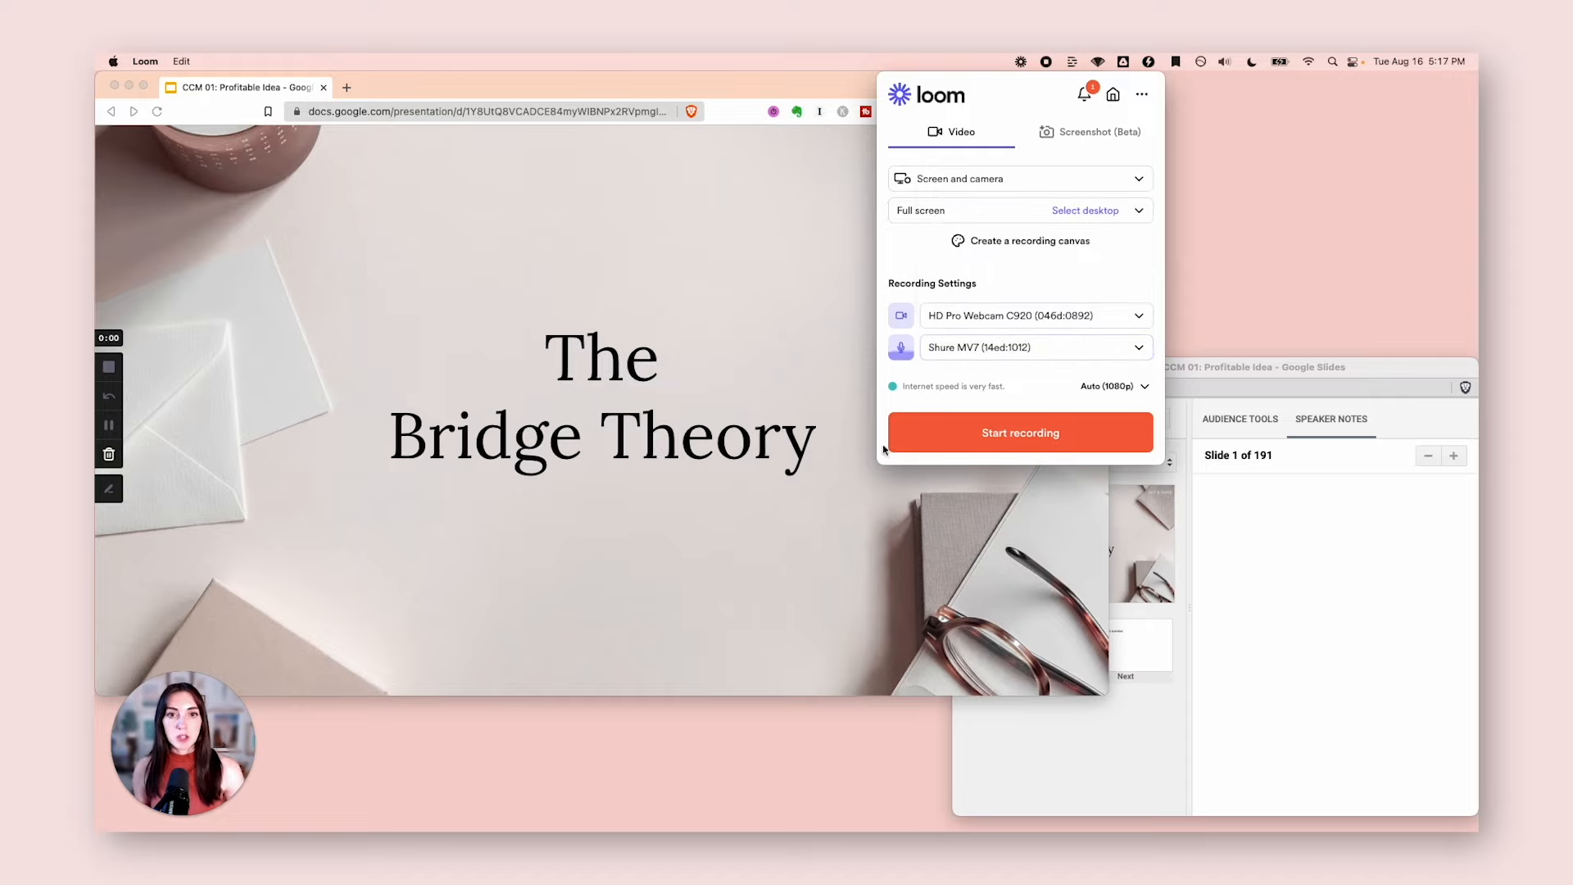
- Try the Screen only recording mode and return to Screen and camera
click(978, 180)
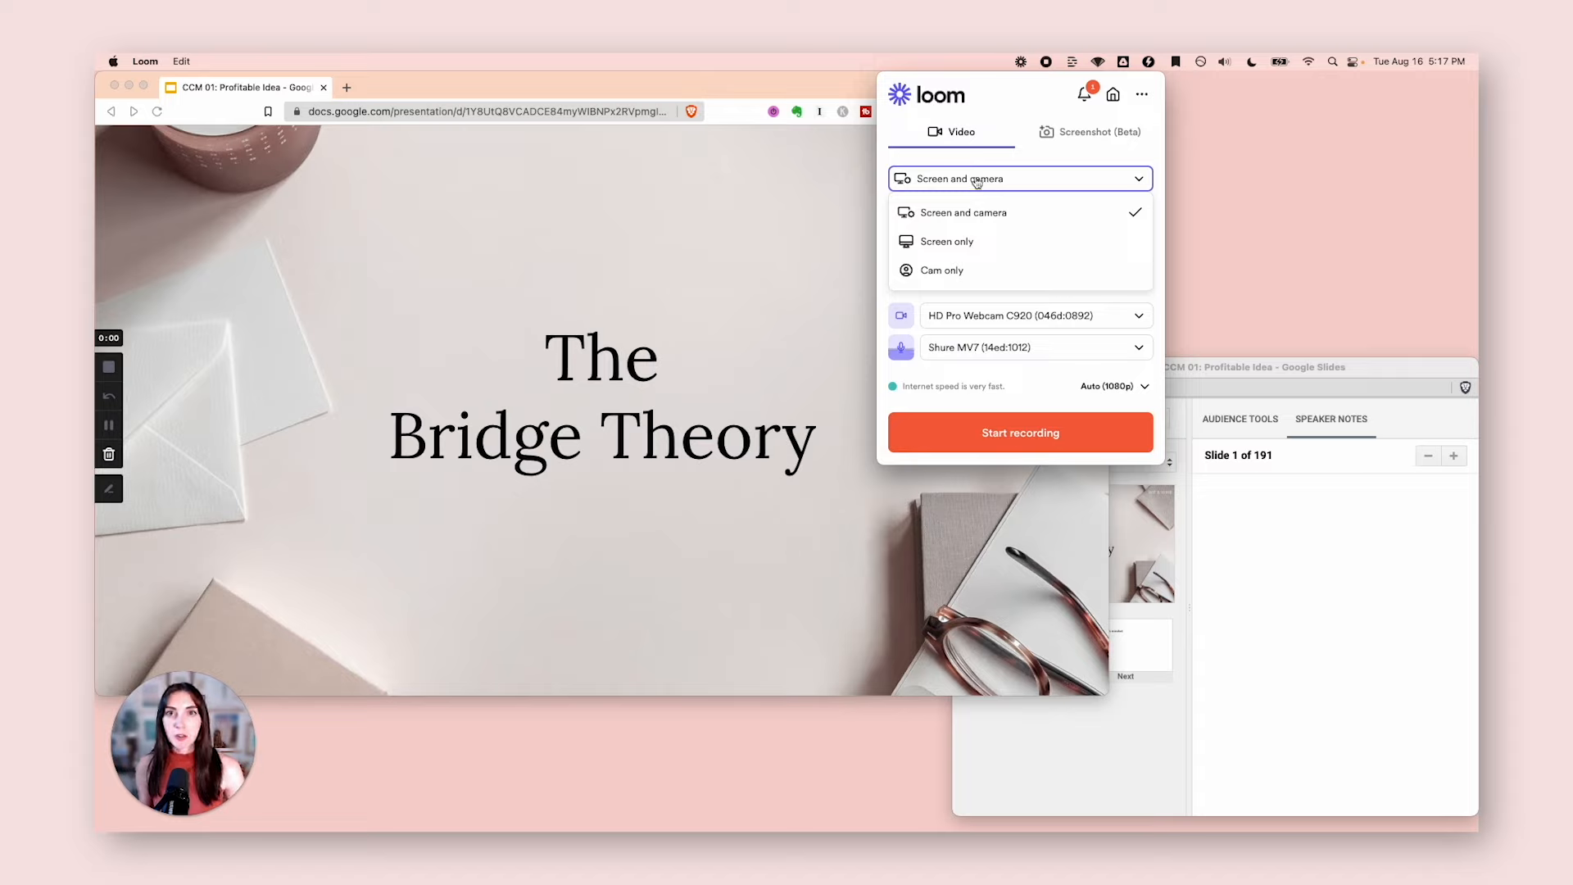
click(968, 244)
click(963, 186)
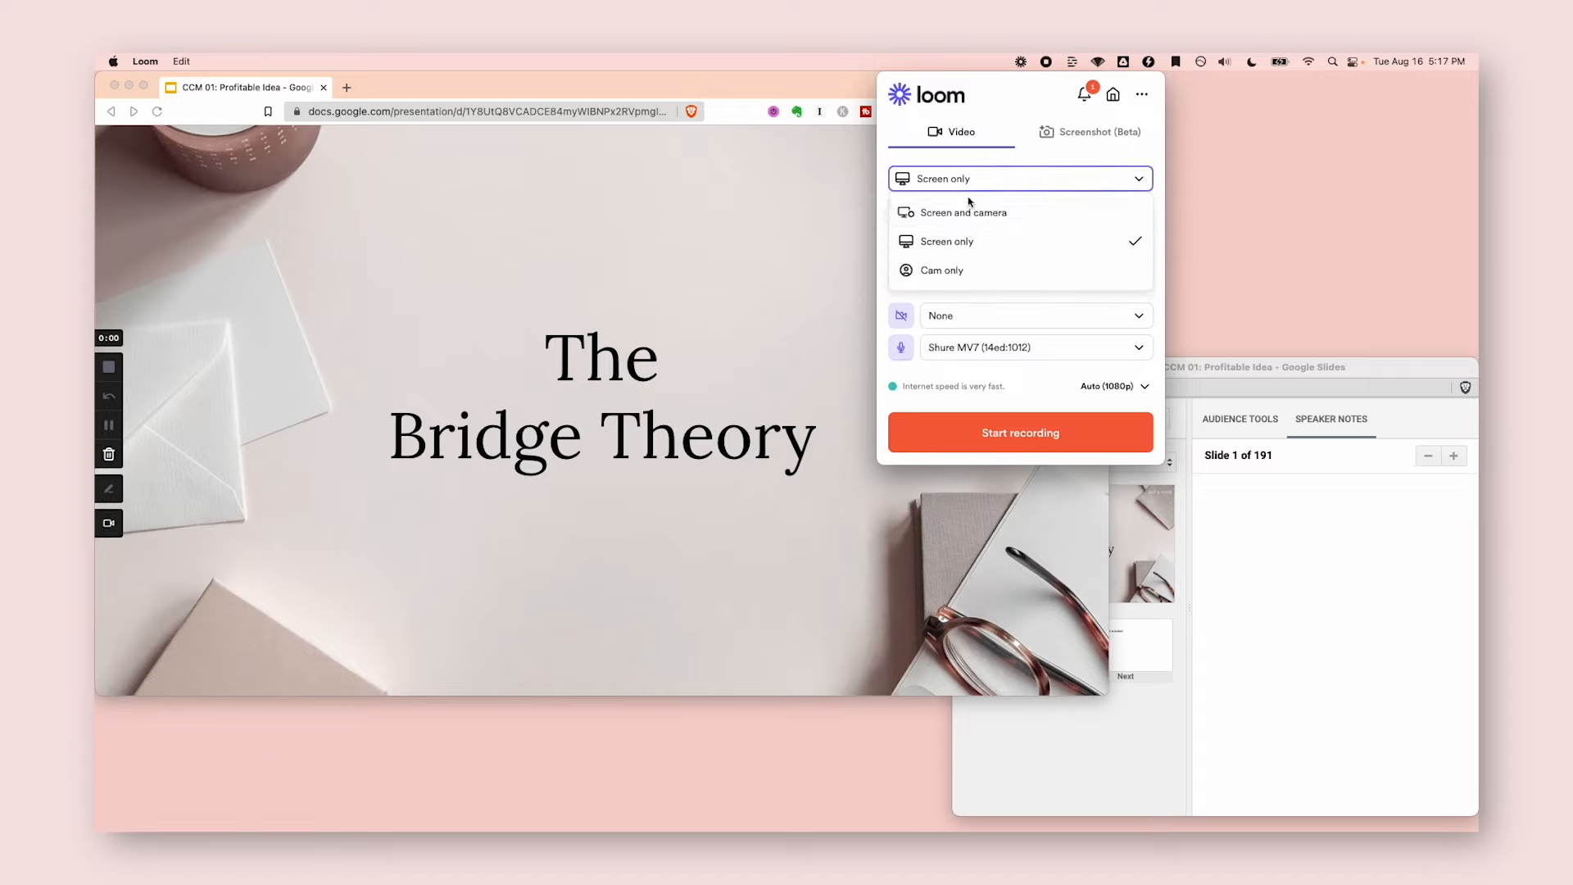
click(955, 214)
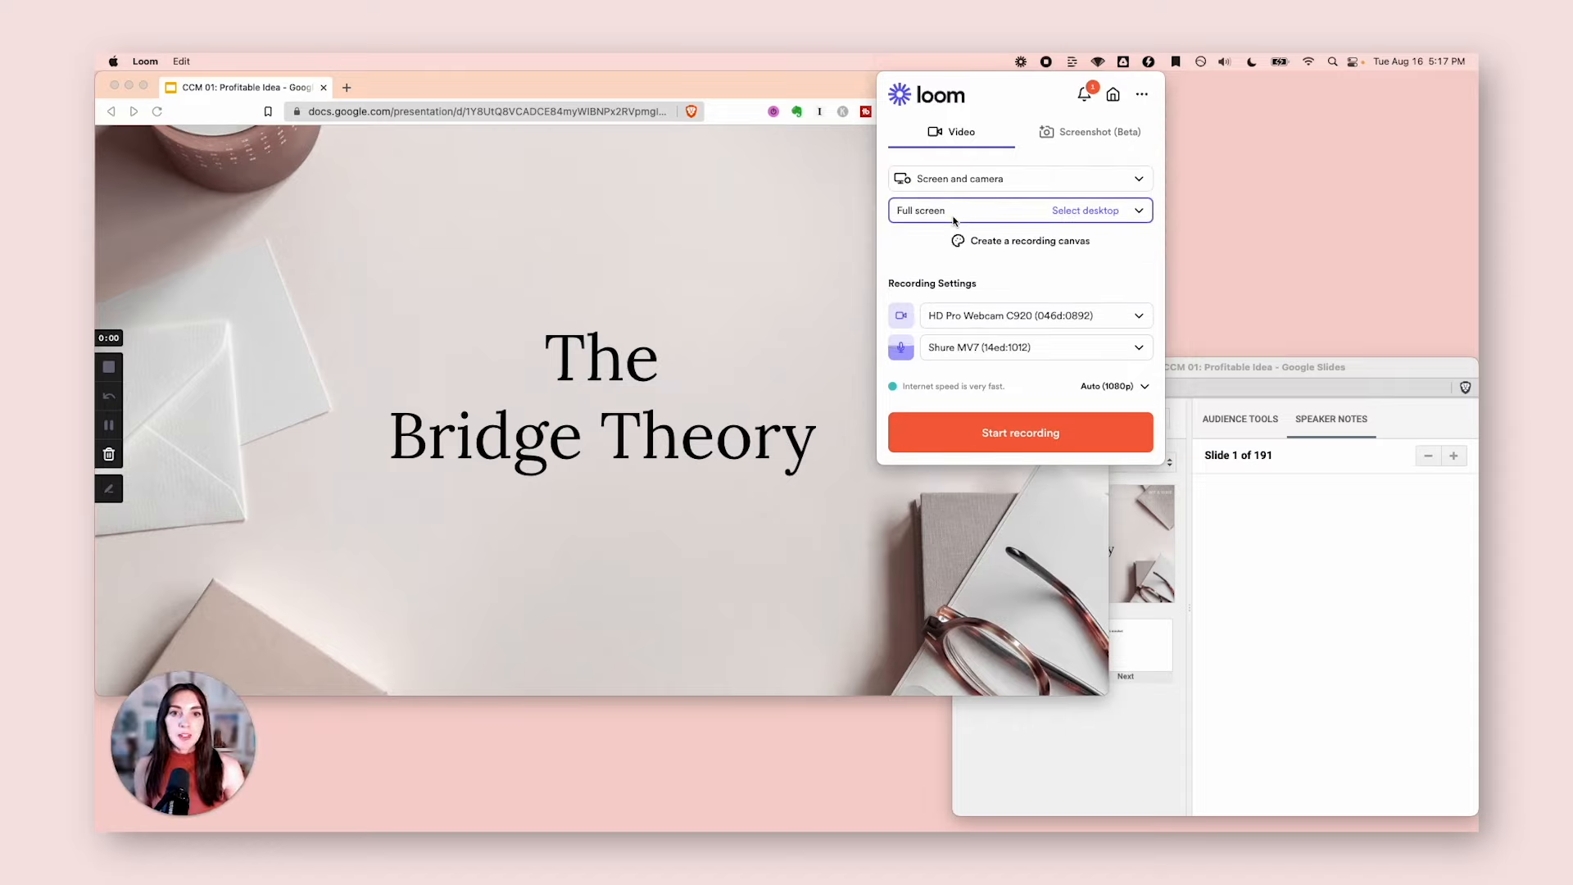
- Set the capture area to Custom size and frame only the slide, about 1404 x 789
click(947, 215)
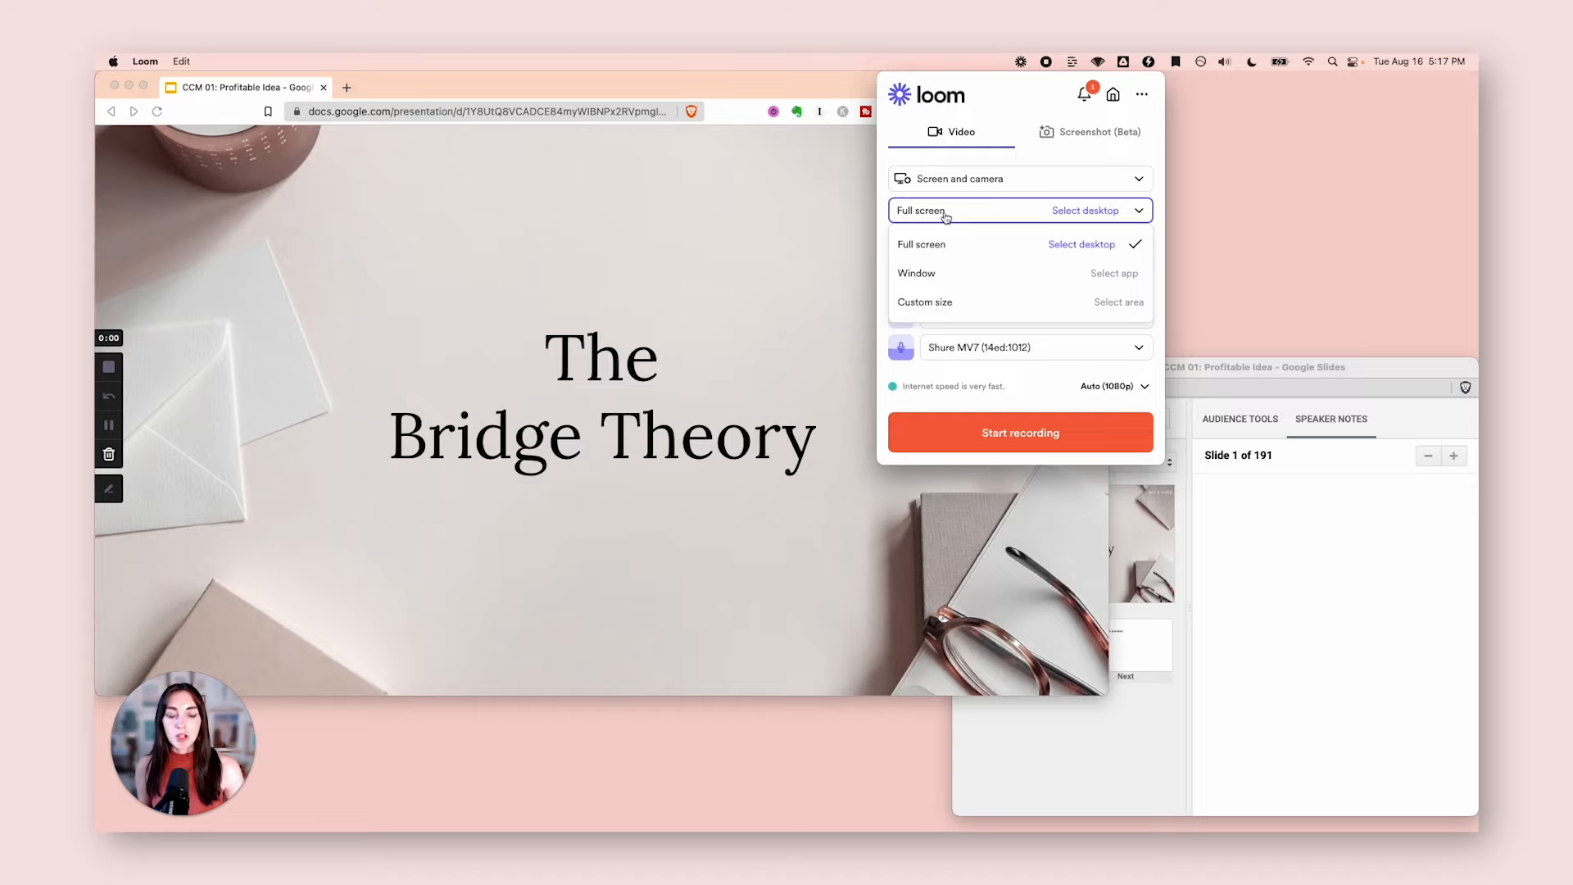
click(958, 315)
click(1099, 225)
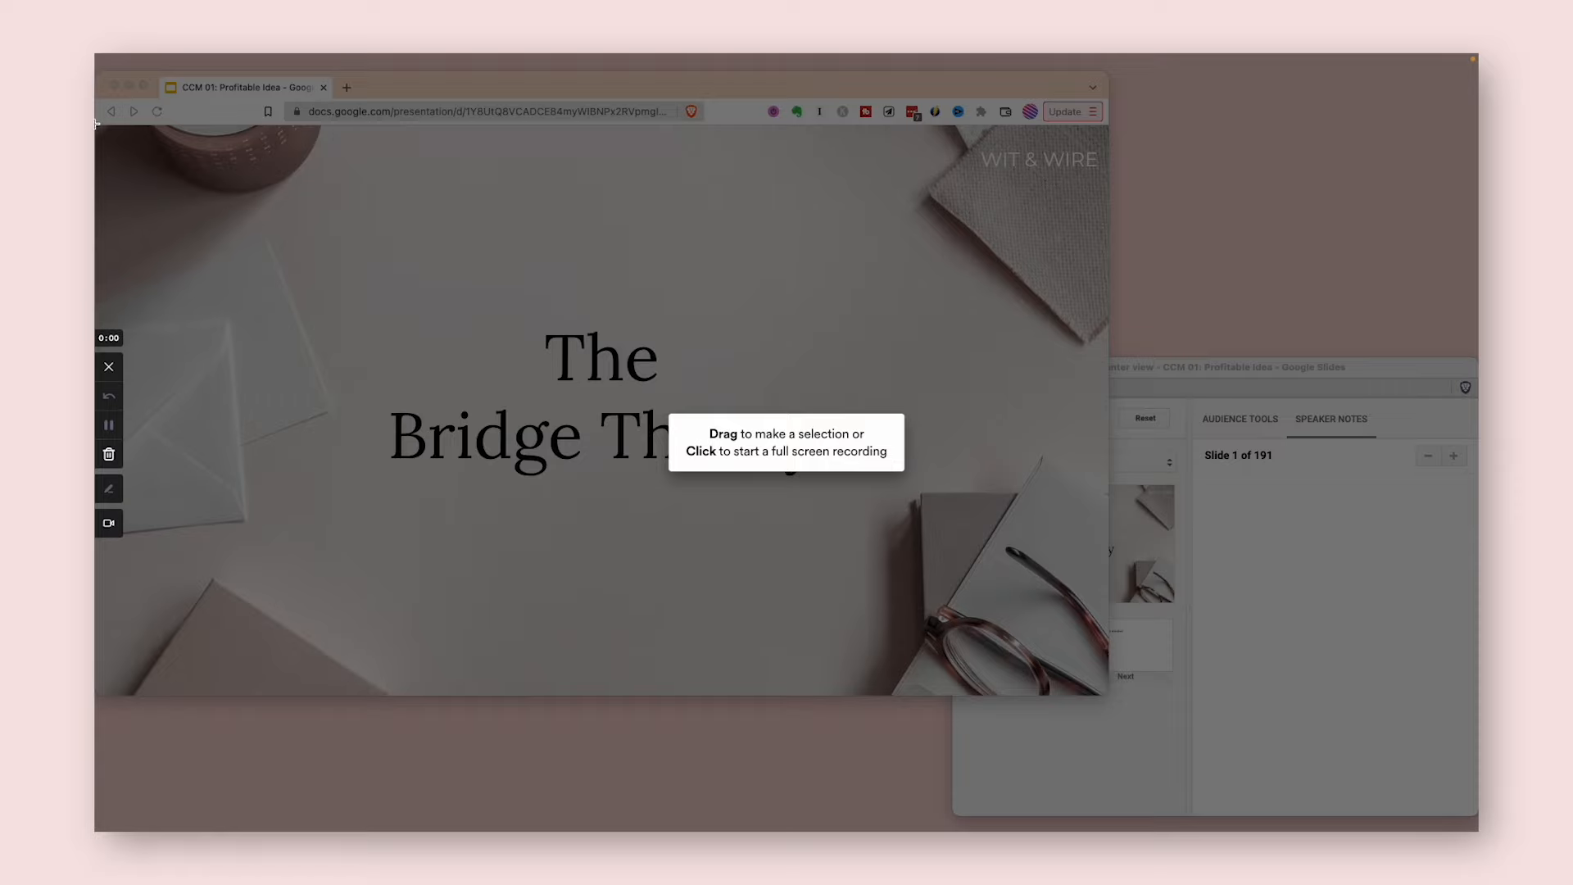
drag(96, 121, 1110, 695)
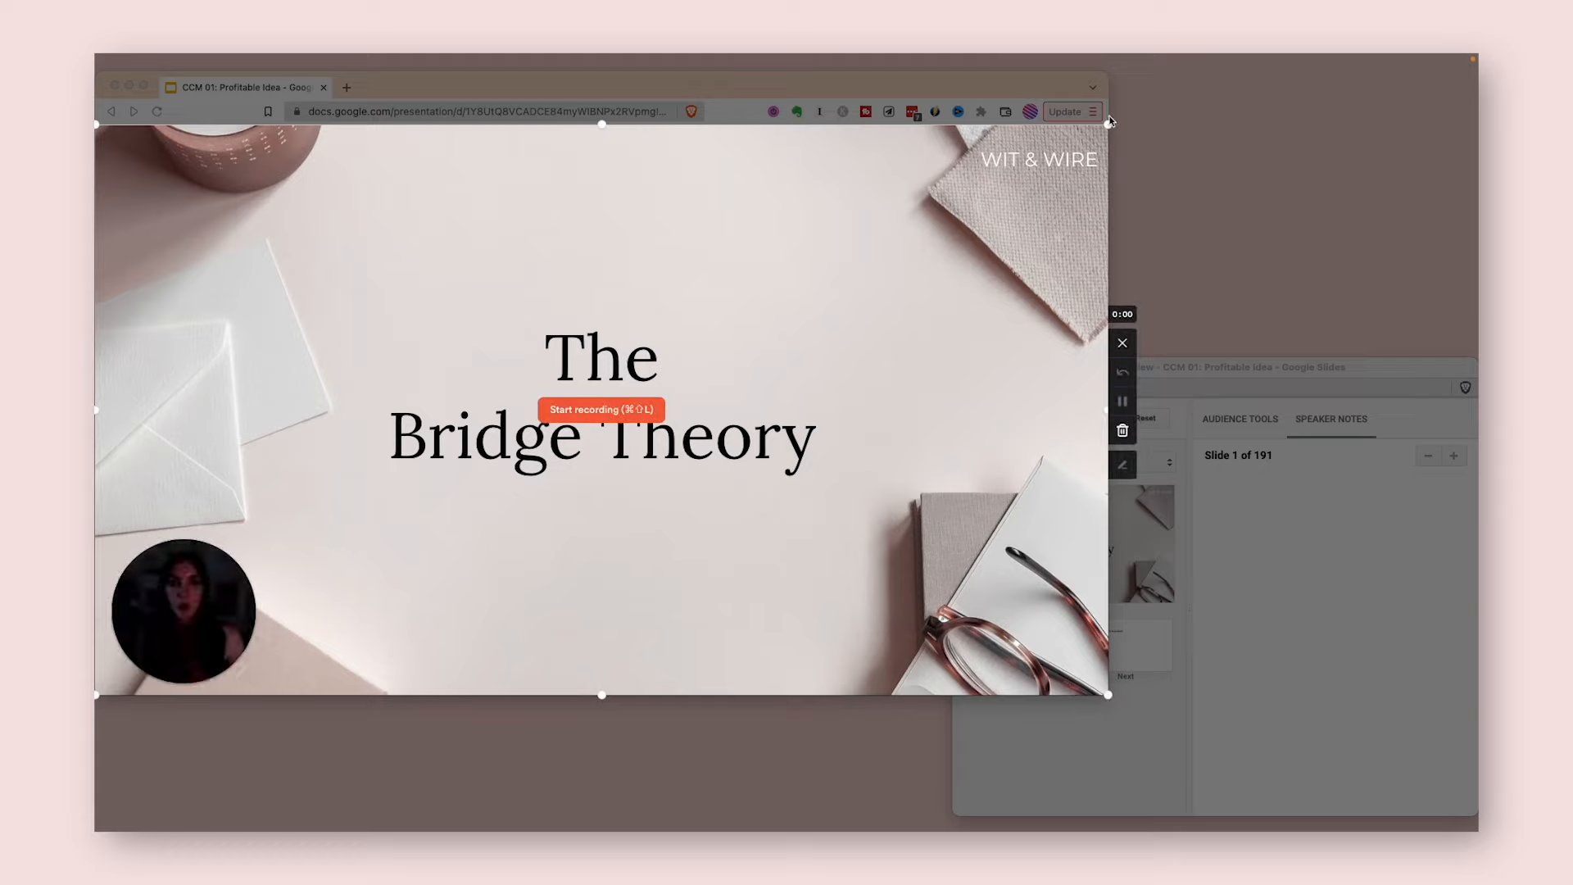
mouse_move(1110, 128)
mouse_down()
mouse_move(1018, 125)
mouse_move(1108, 126)
mouse_up()
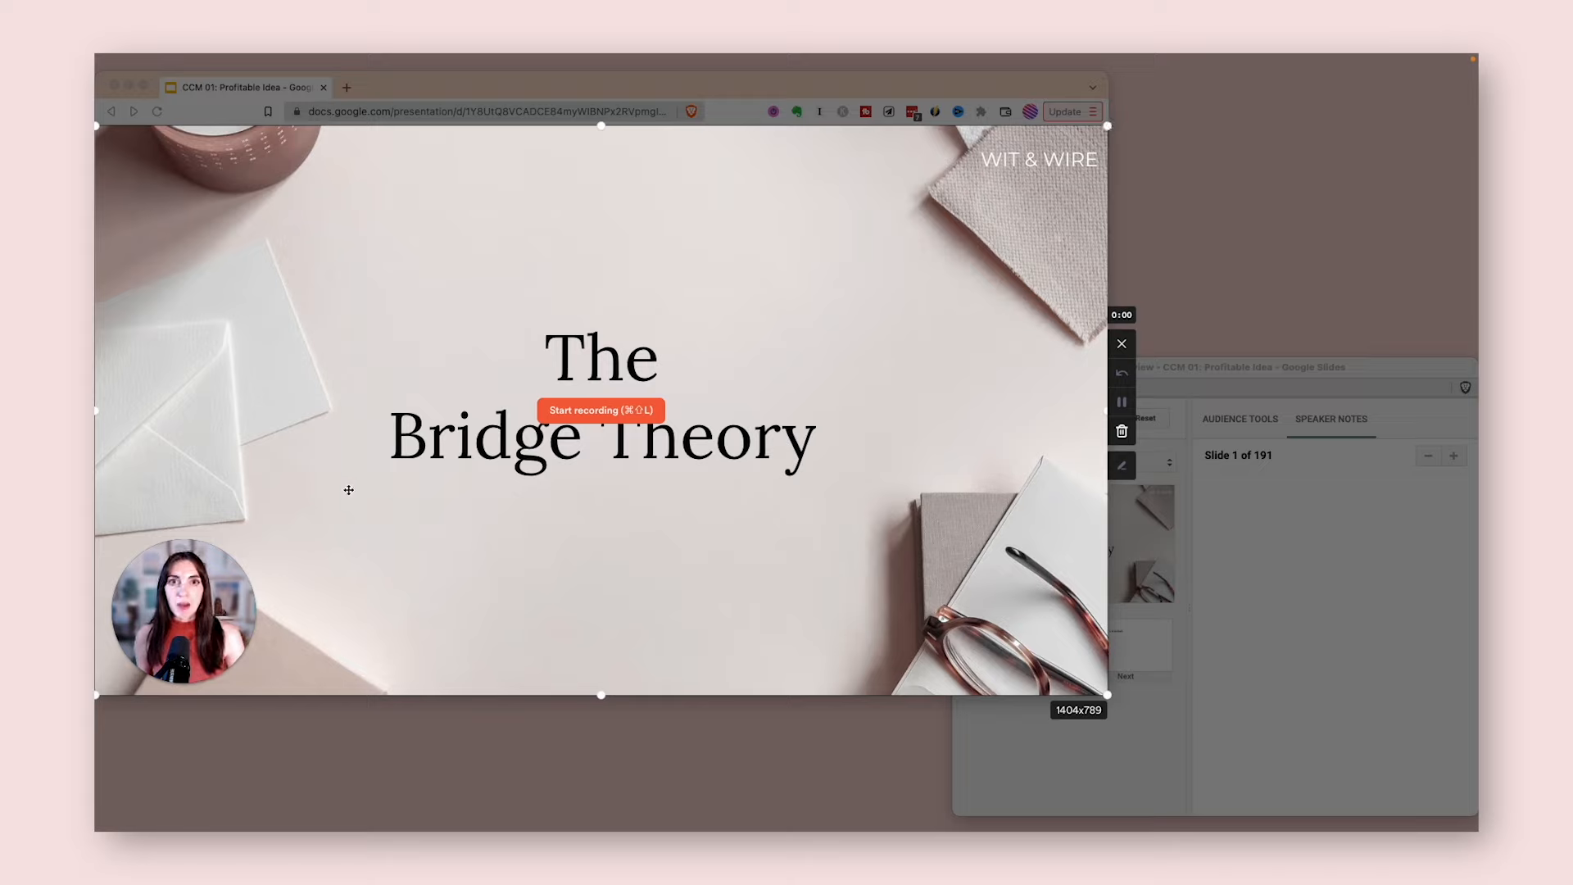
- Move the camera bubble to the slide's upper-right corner and choose the larger circle size for it
drag(199, 600, 1026, 215)
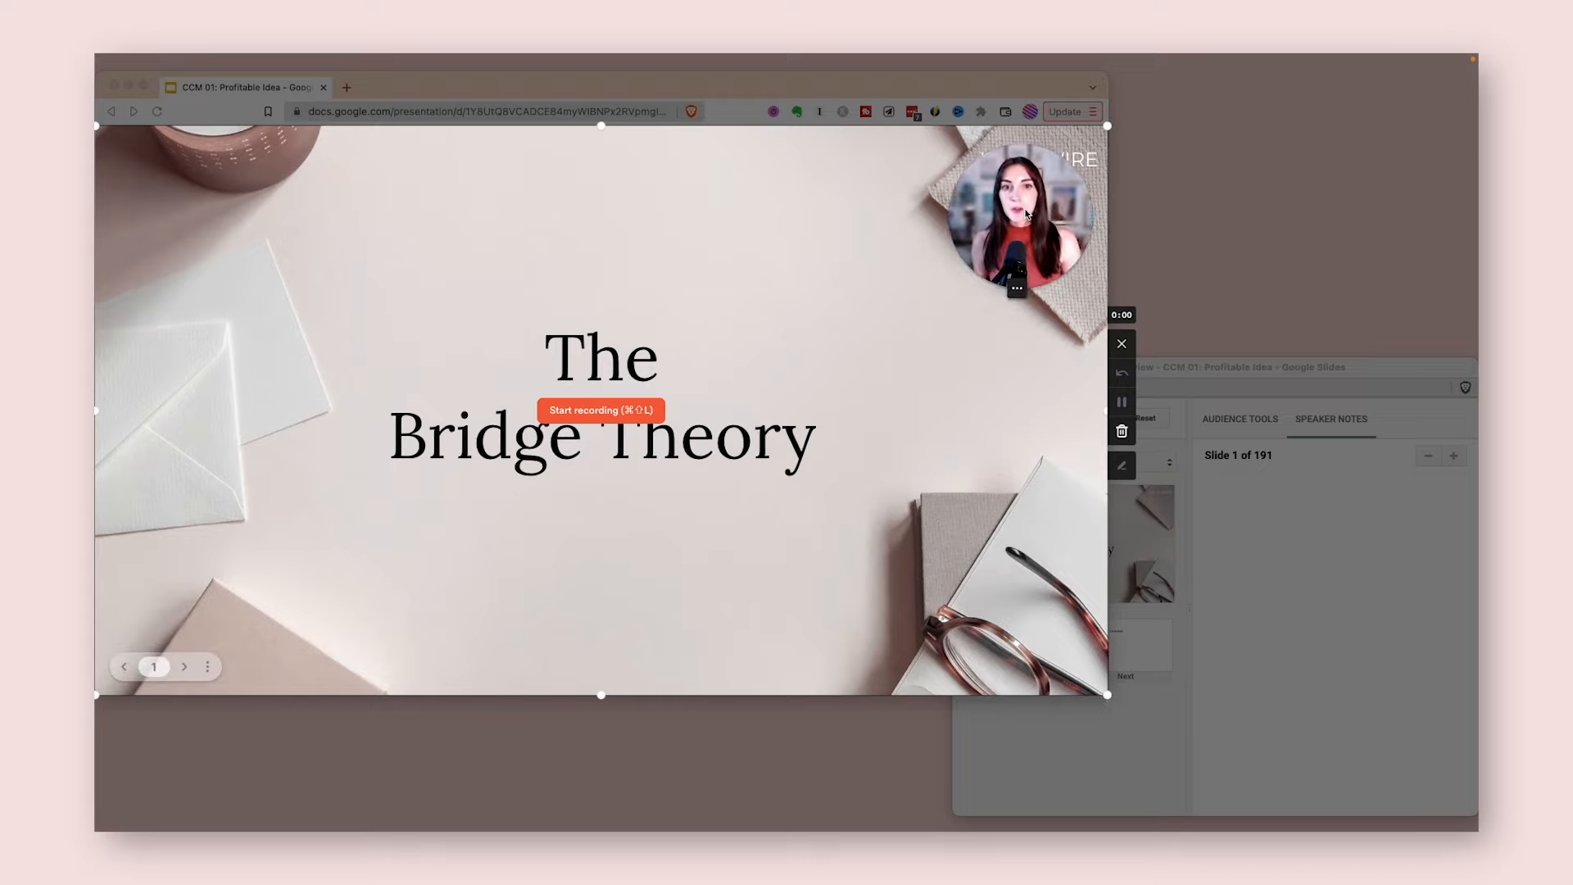
click(1017, 288)
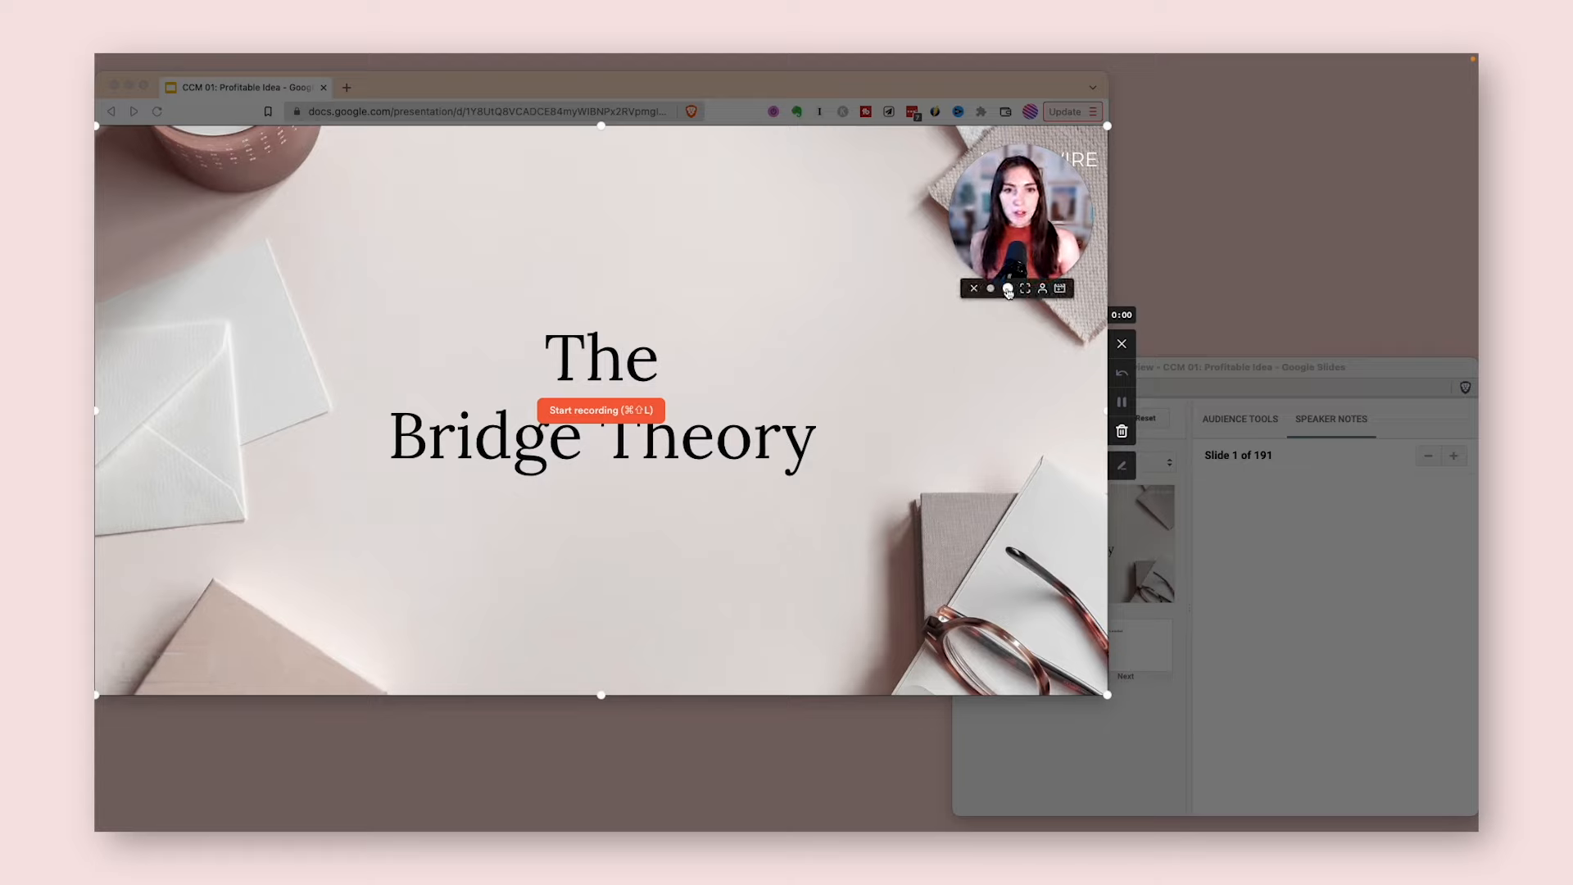
click(1009, 288)
- In the camera effects, try the pink background, set the background to Blur with no frame, and apply the settings
click(1062, 289)
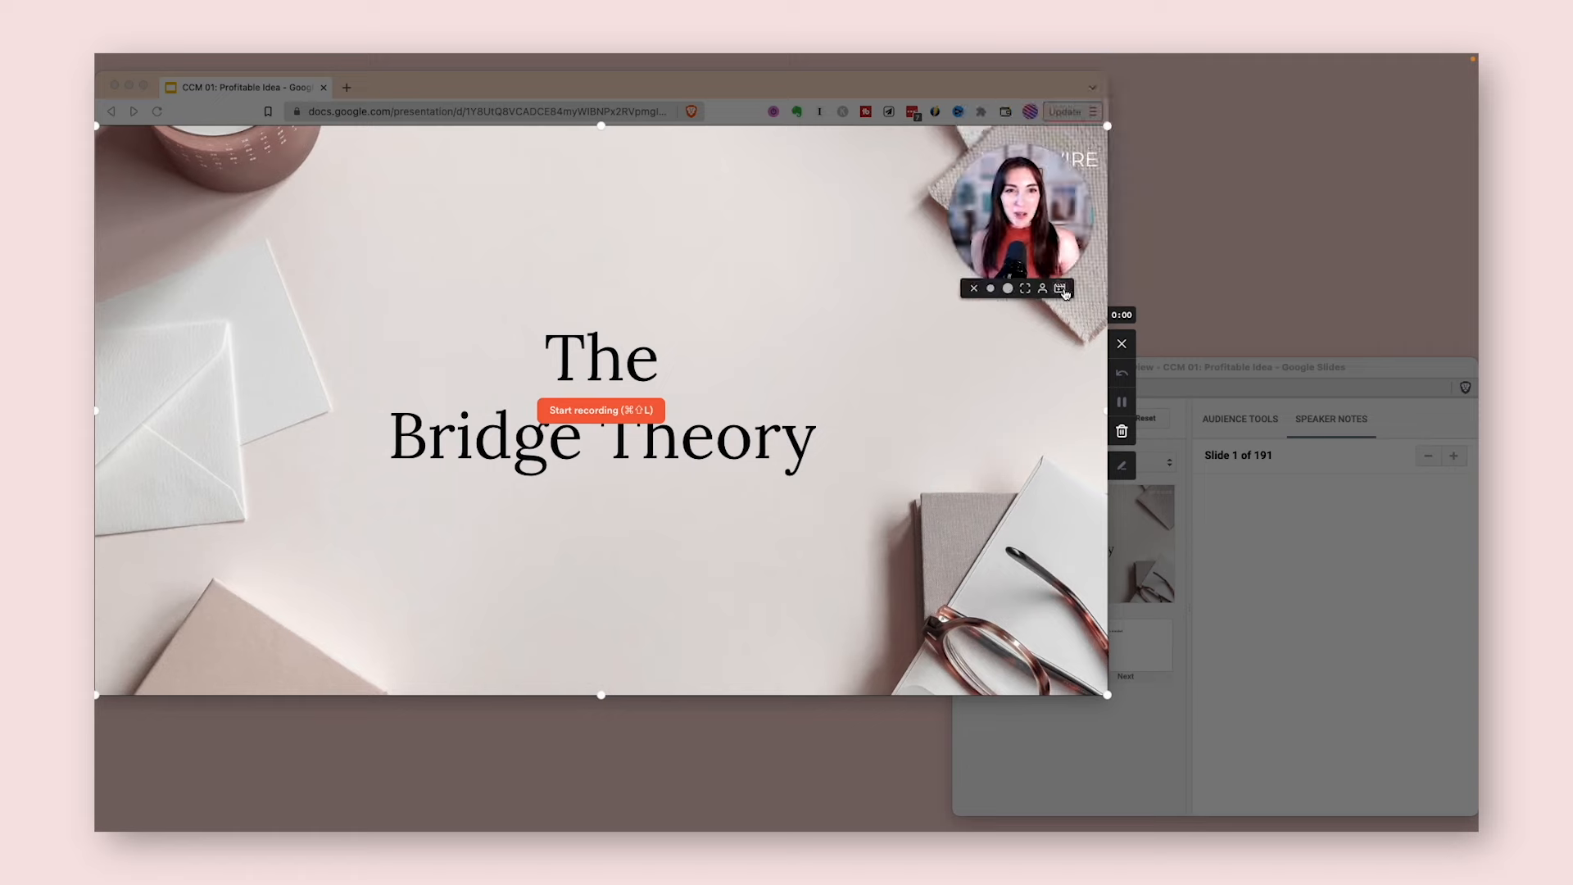
click(1063, 288)
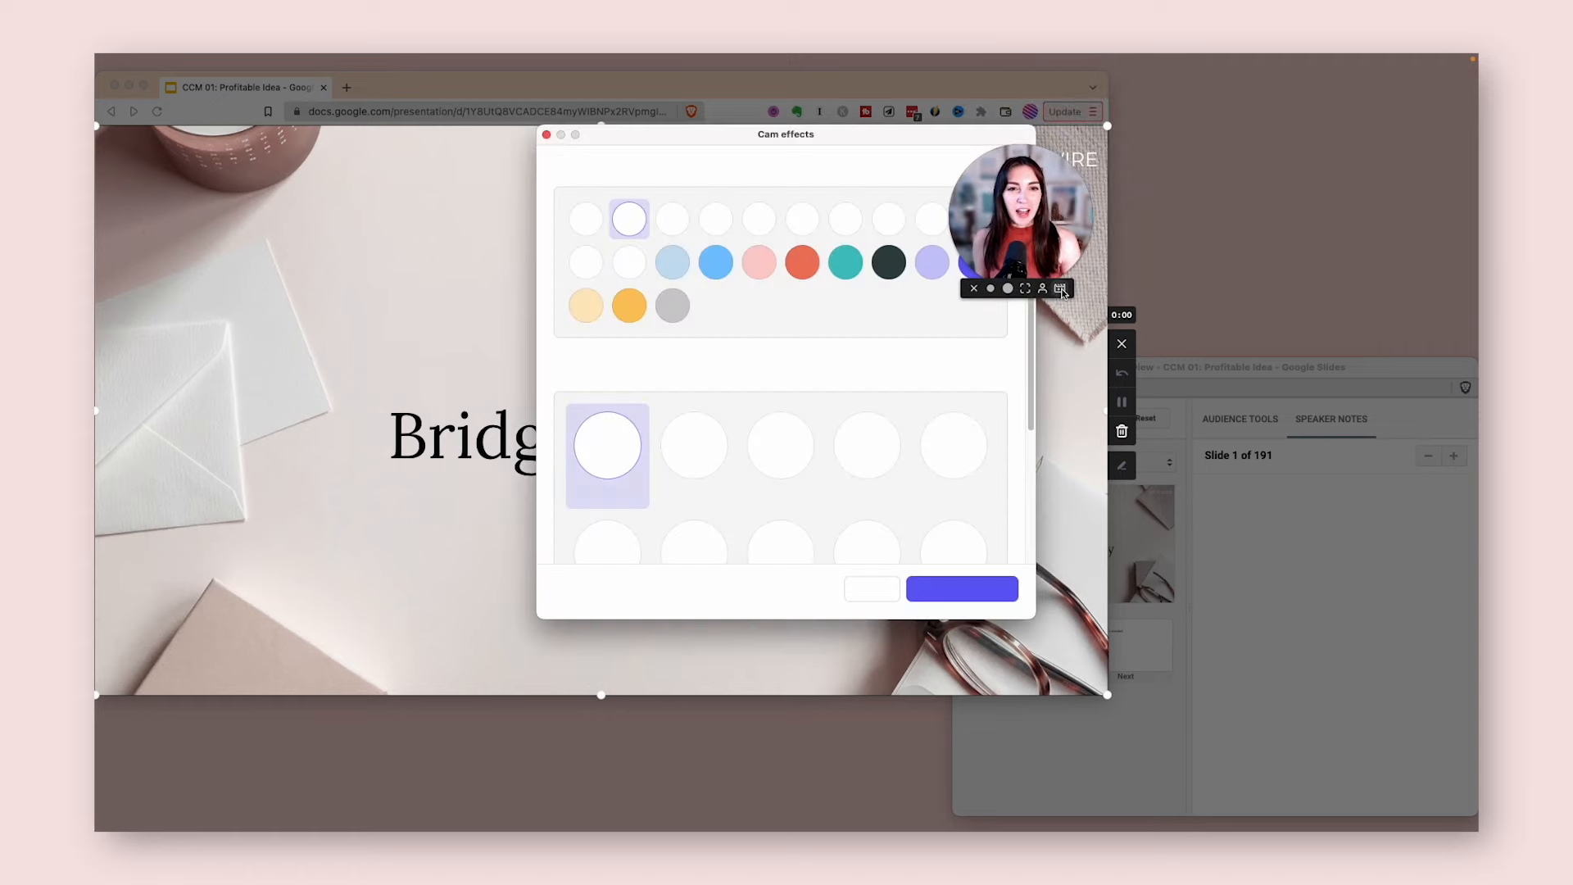
click(599, 228)
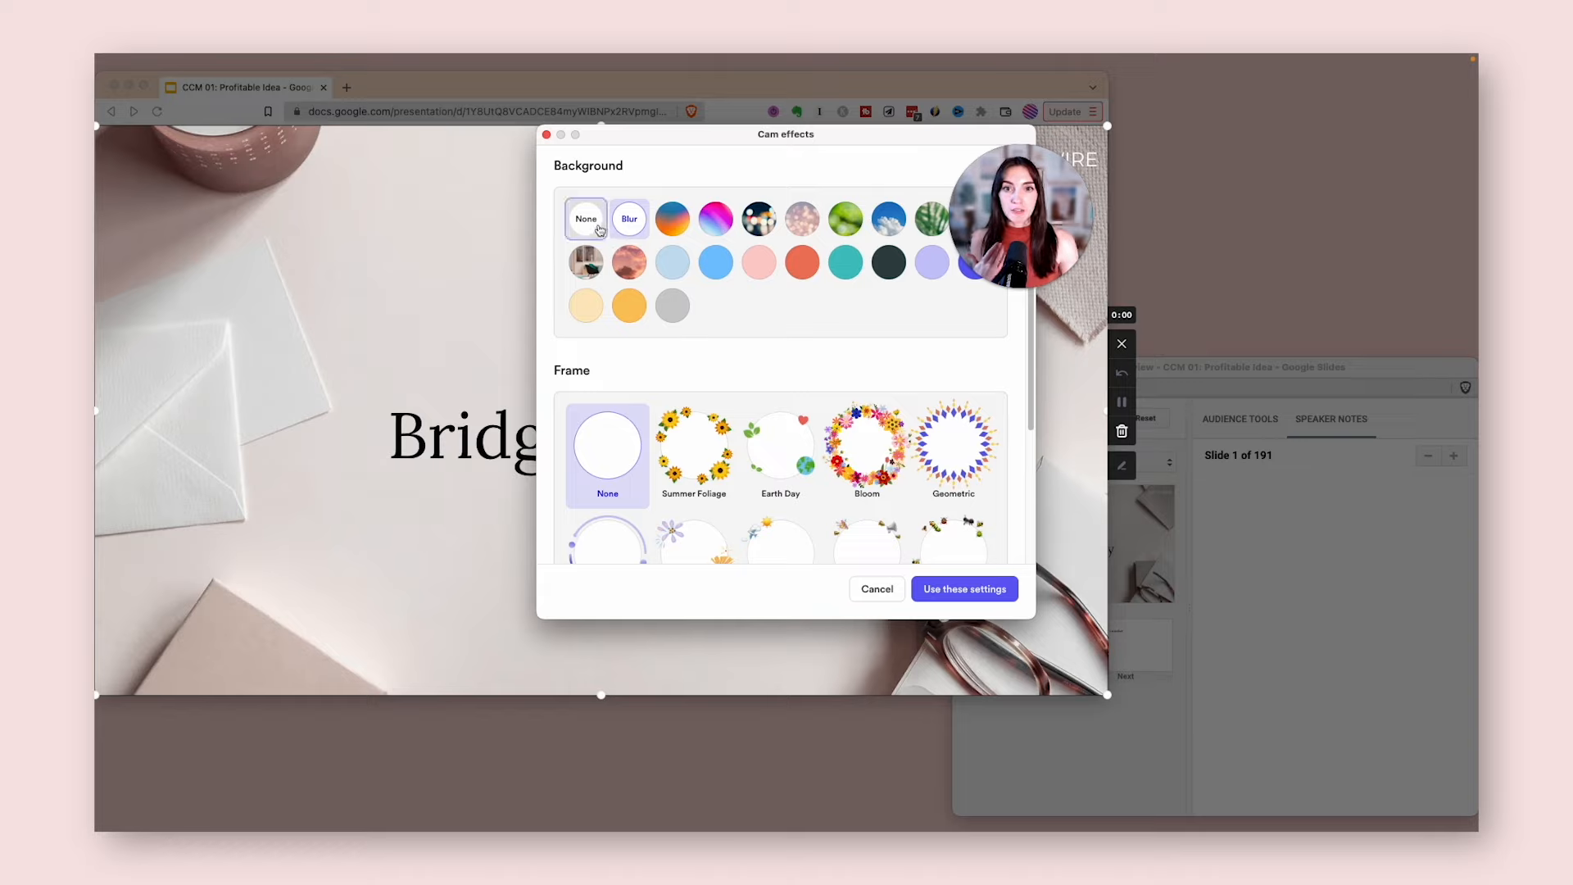
click(639, 221)
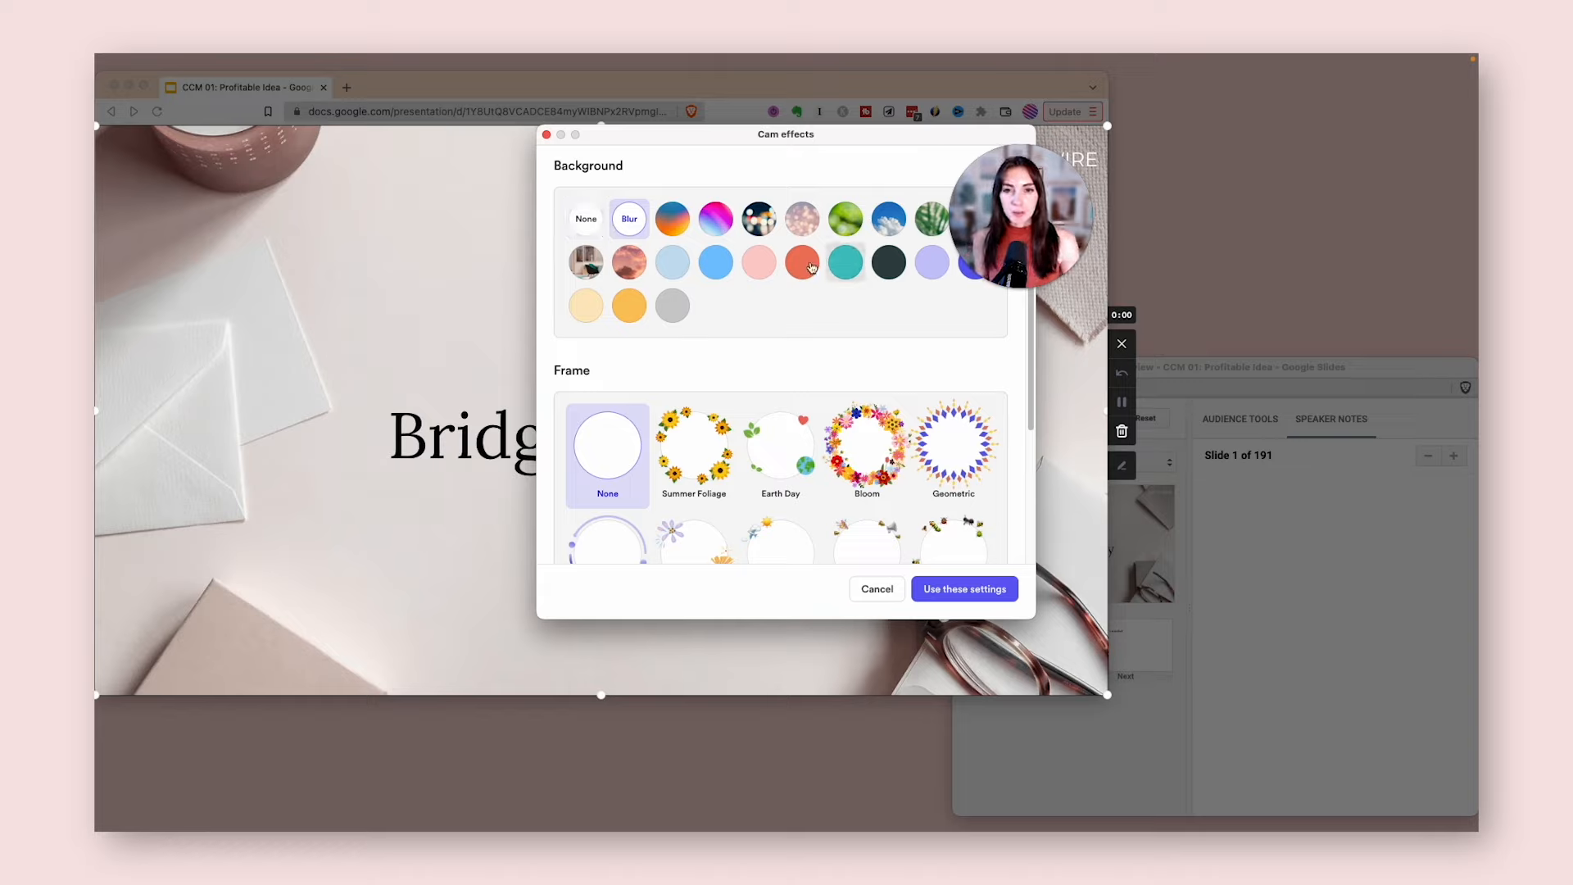
click(767, 265)
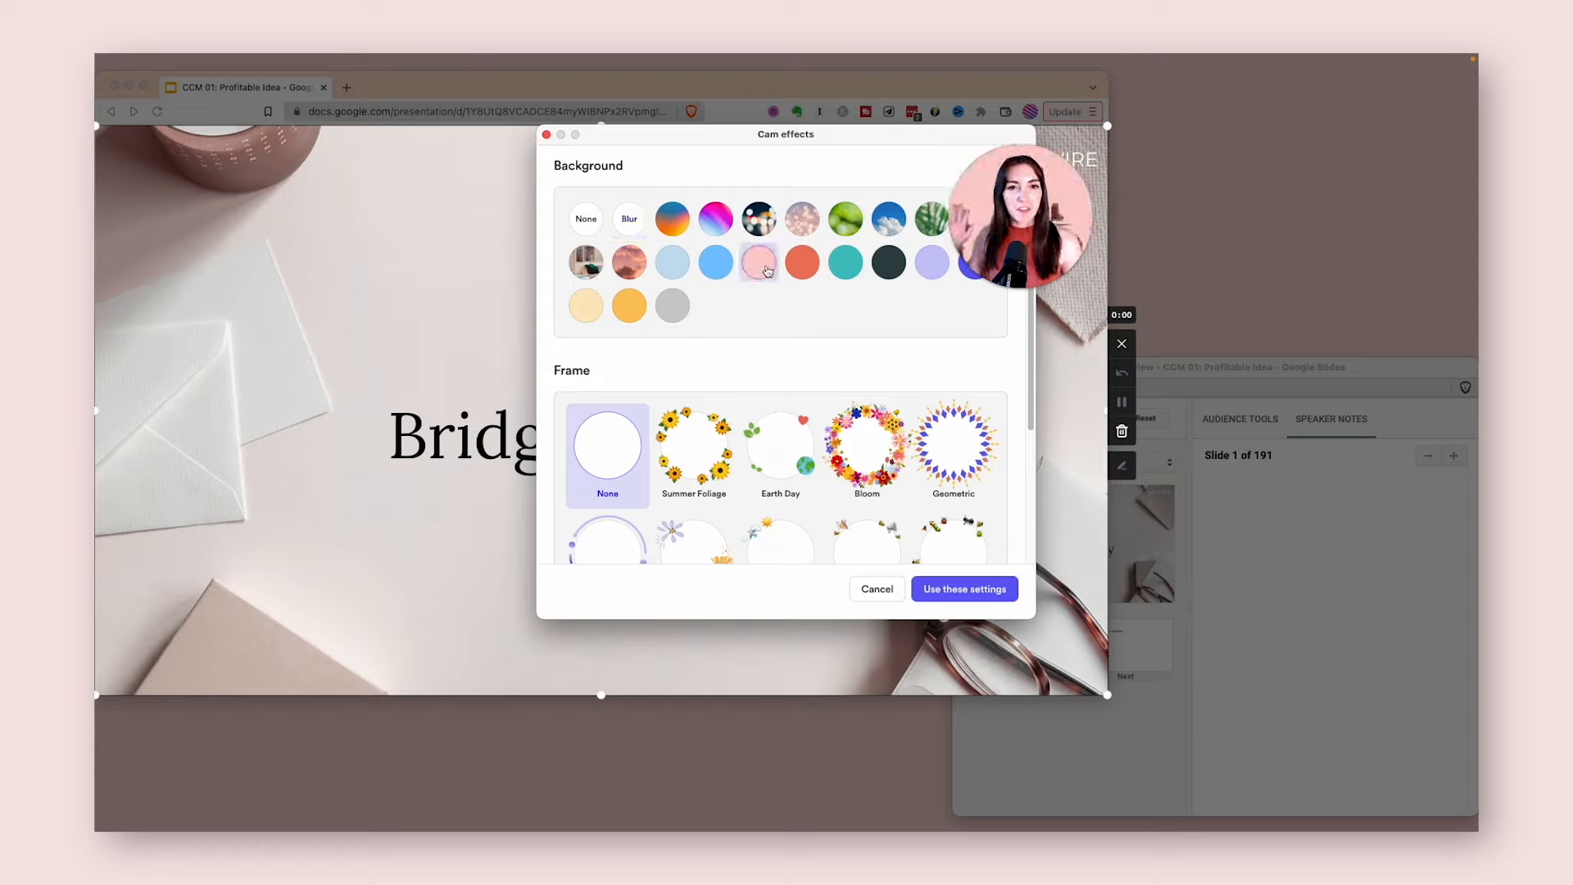
click(640, 225)
scroll(642, 228, down, 3)
scroll(642, 228, up, 3)
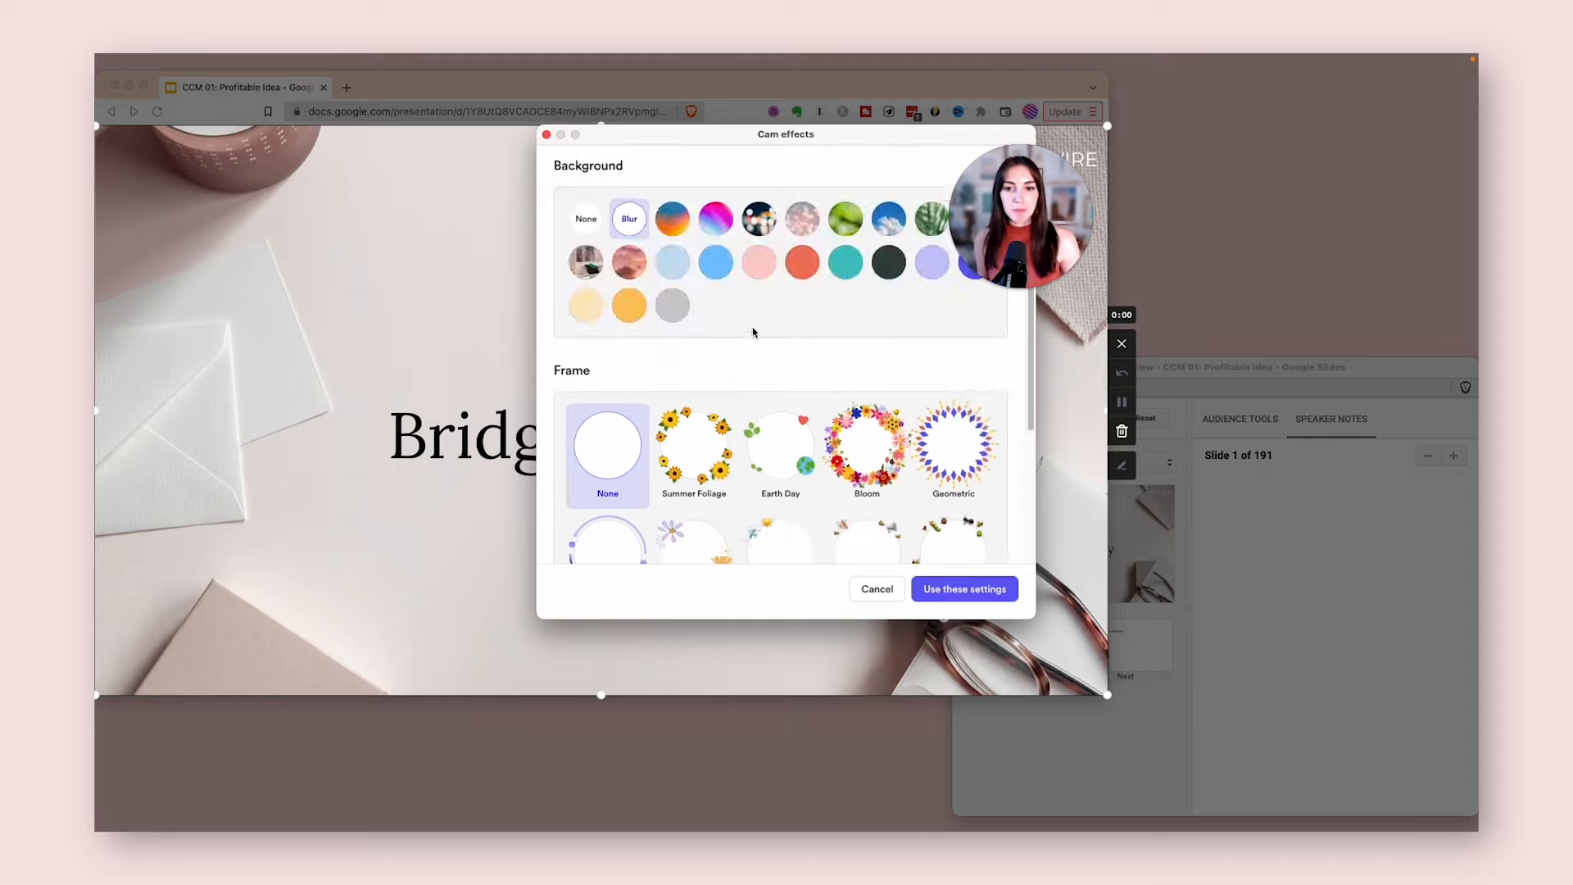
click(948, 586)
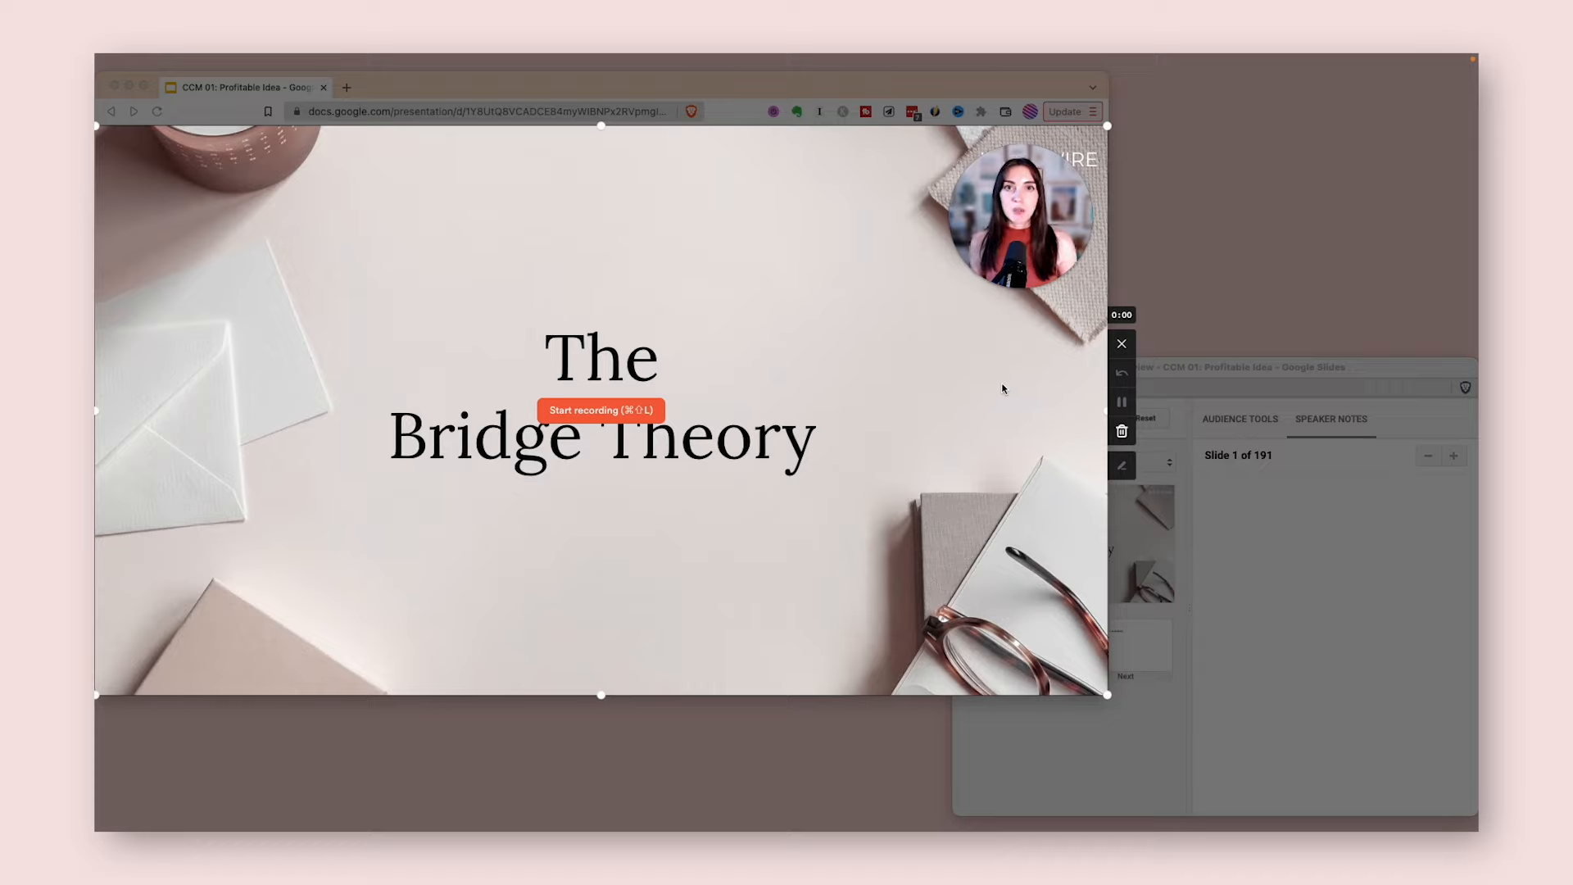
- Move the camera bubble to the slide's lower-right corner and start the recording
drag(1019, 213, 1024, 611)
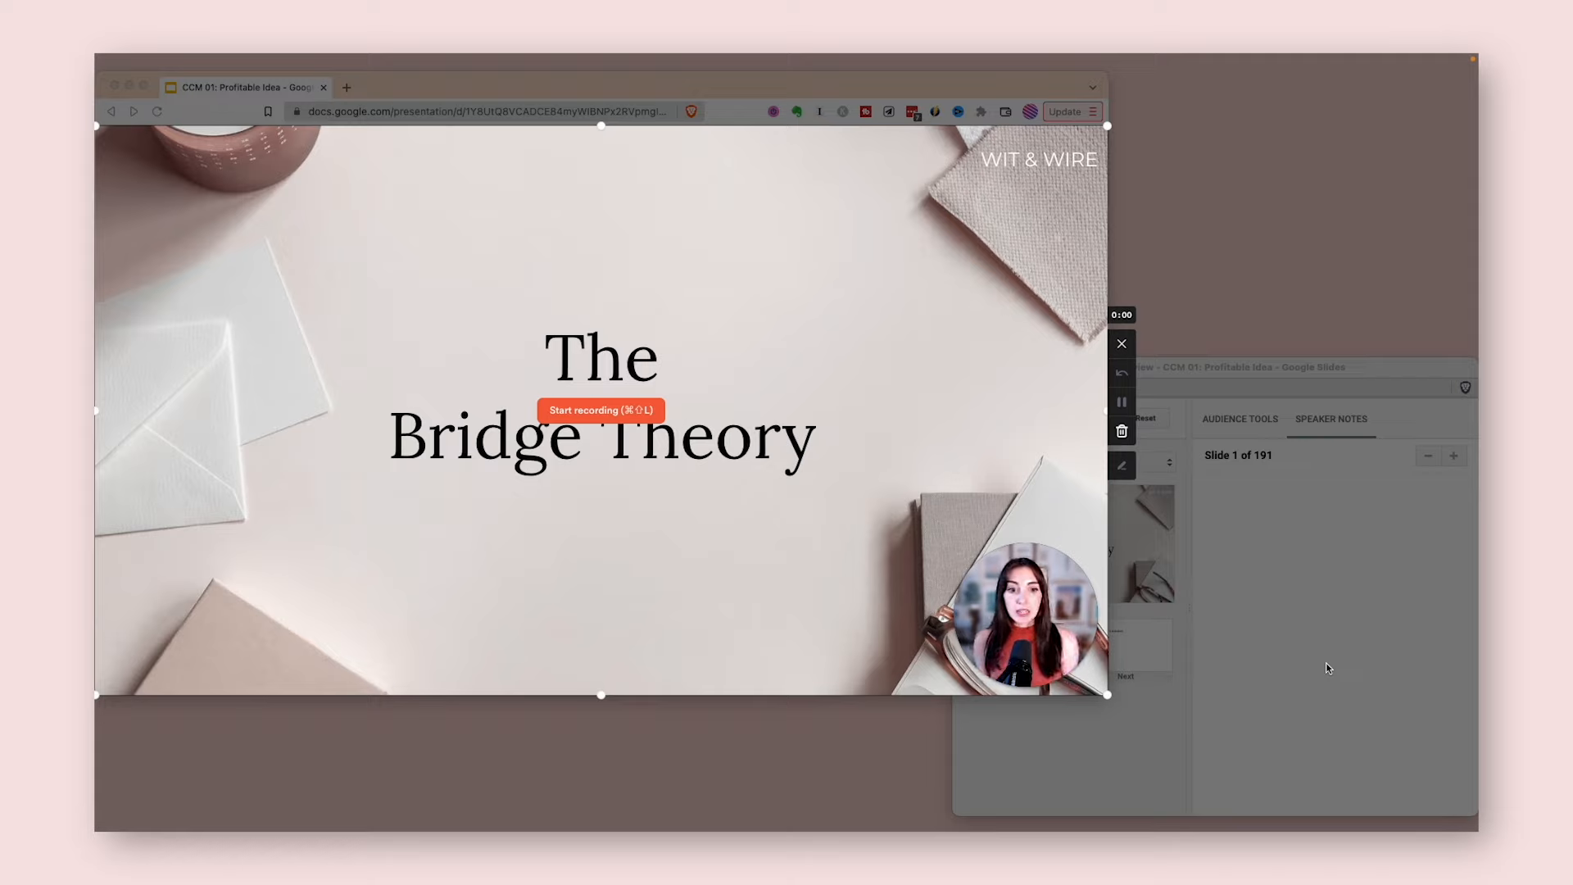
click(609, 419)
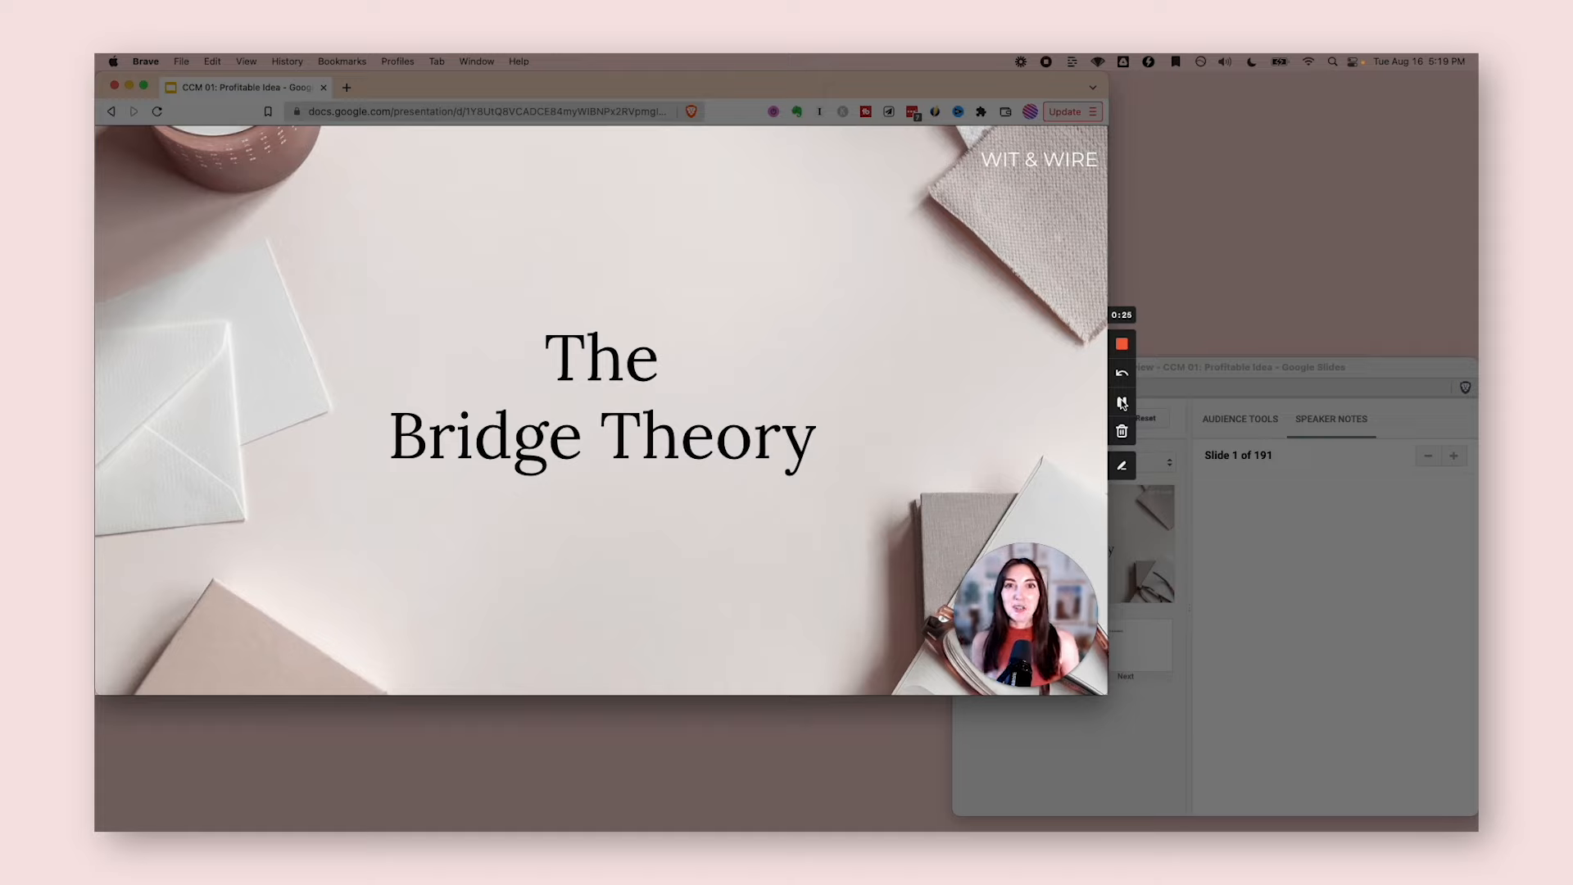
- Draw a red arrow below the slide title pointing up at the word Theory
click(1122, 466)
mouse_move(739, 628)
mouse_down()
mouse_move(703, 481)
mouse_move(734, 506)
mouse_up()
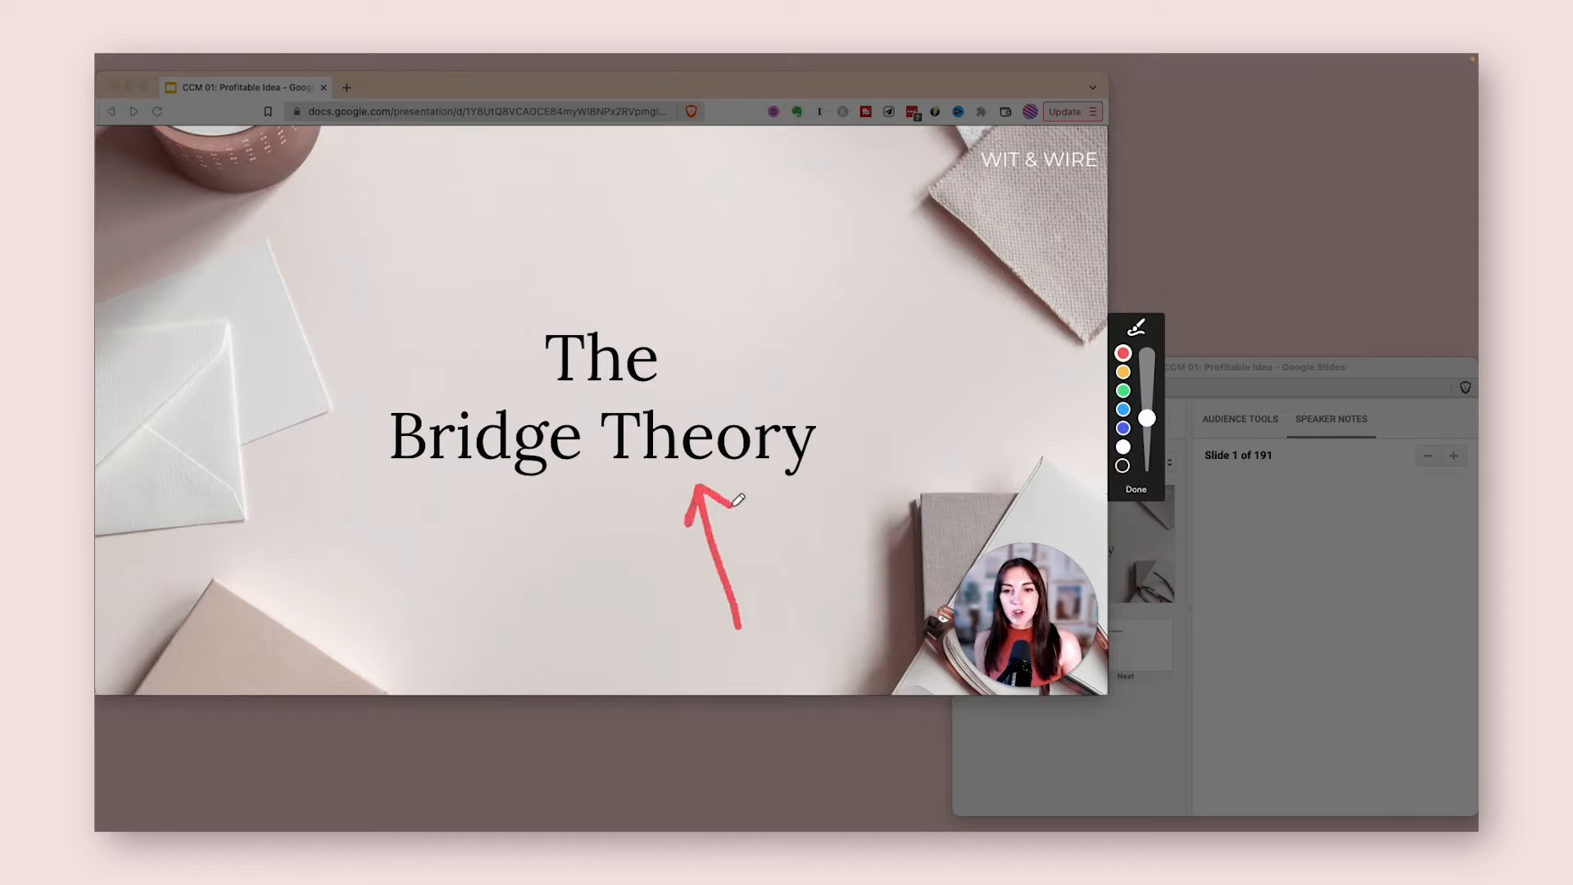
- Finish the on-screen drawing and stop the recording
click(1136, 489)
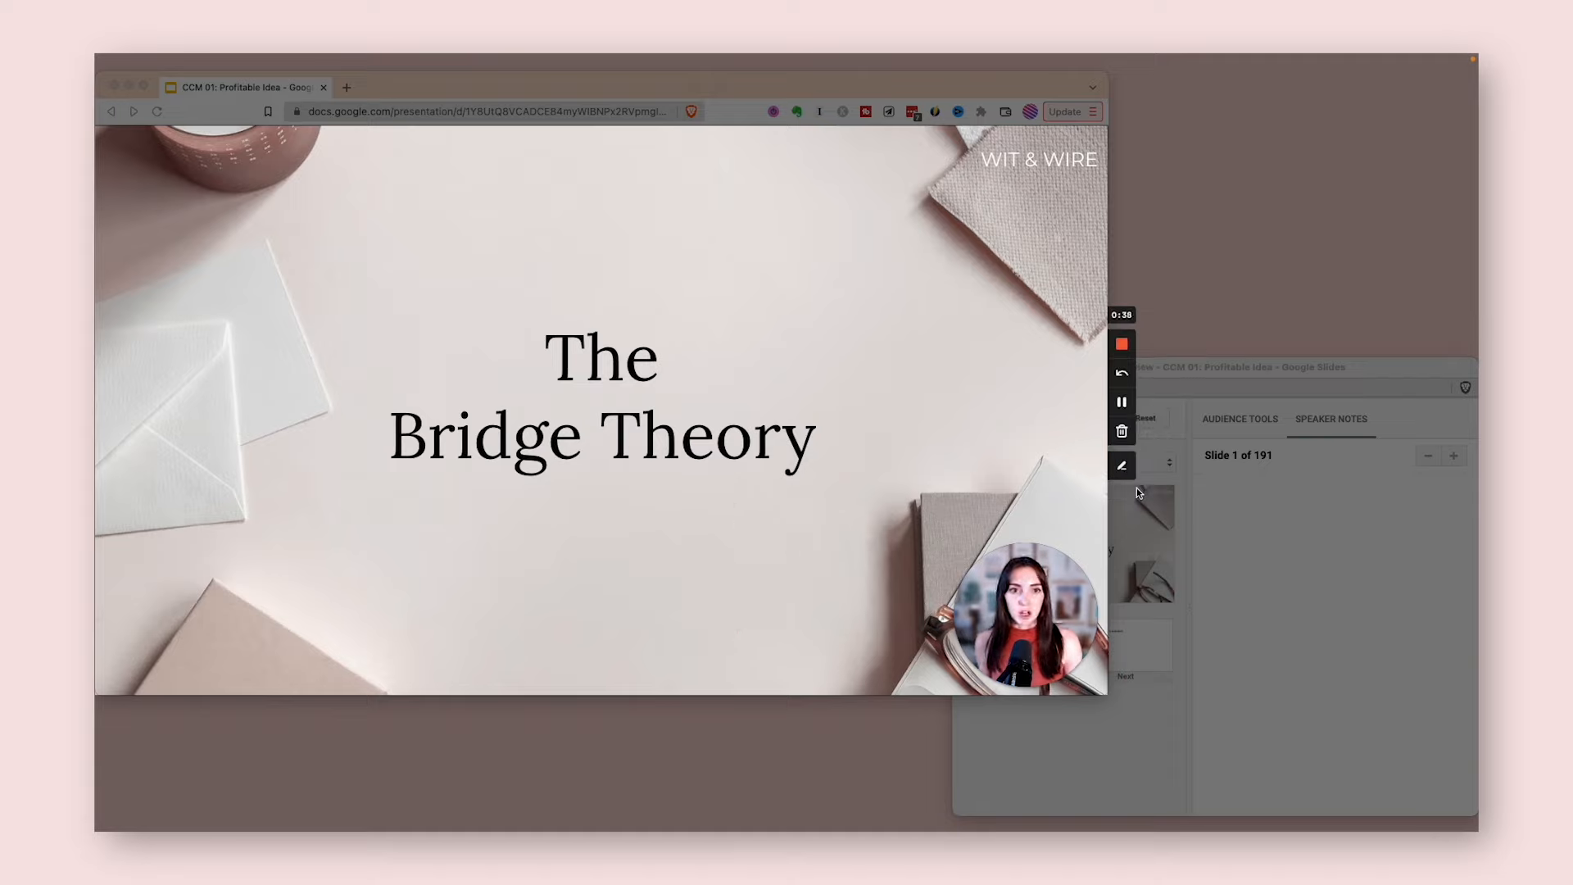
click(1126, 350)
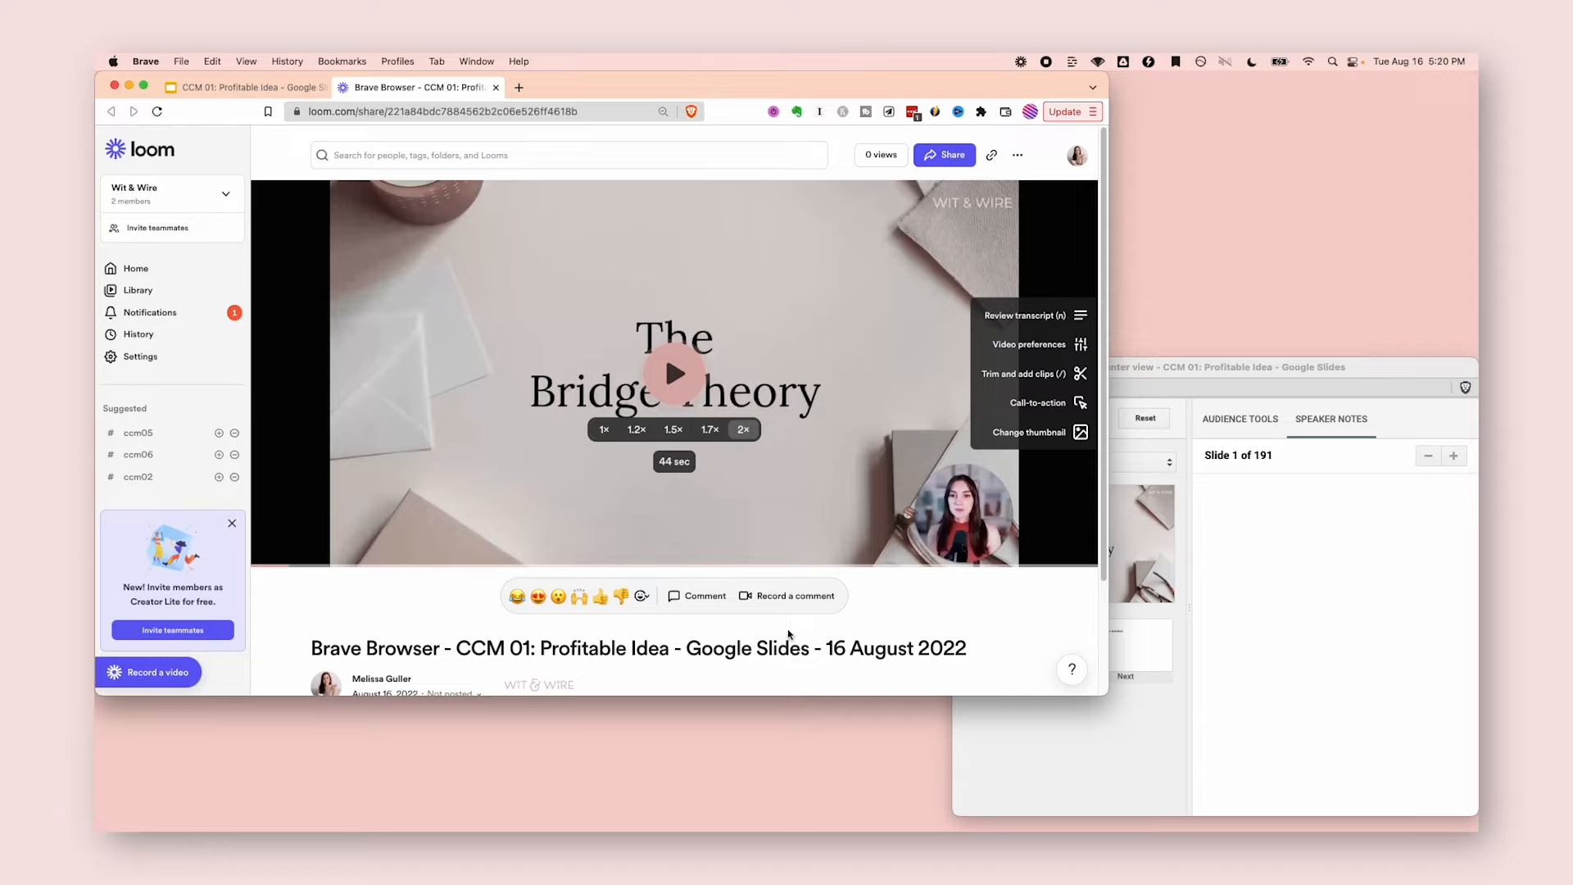
- Rename the recorded video as TheBridgeTheory
click(718, 648)
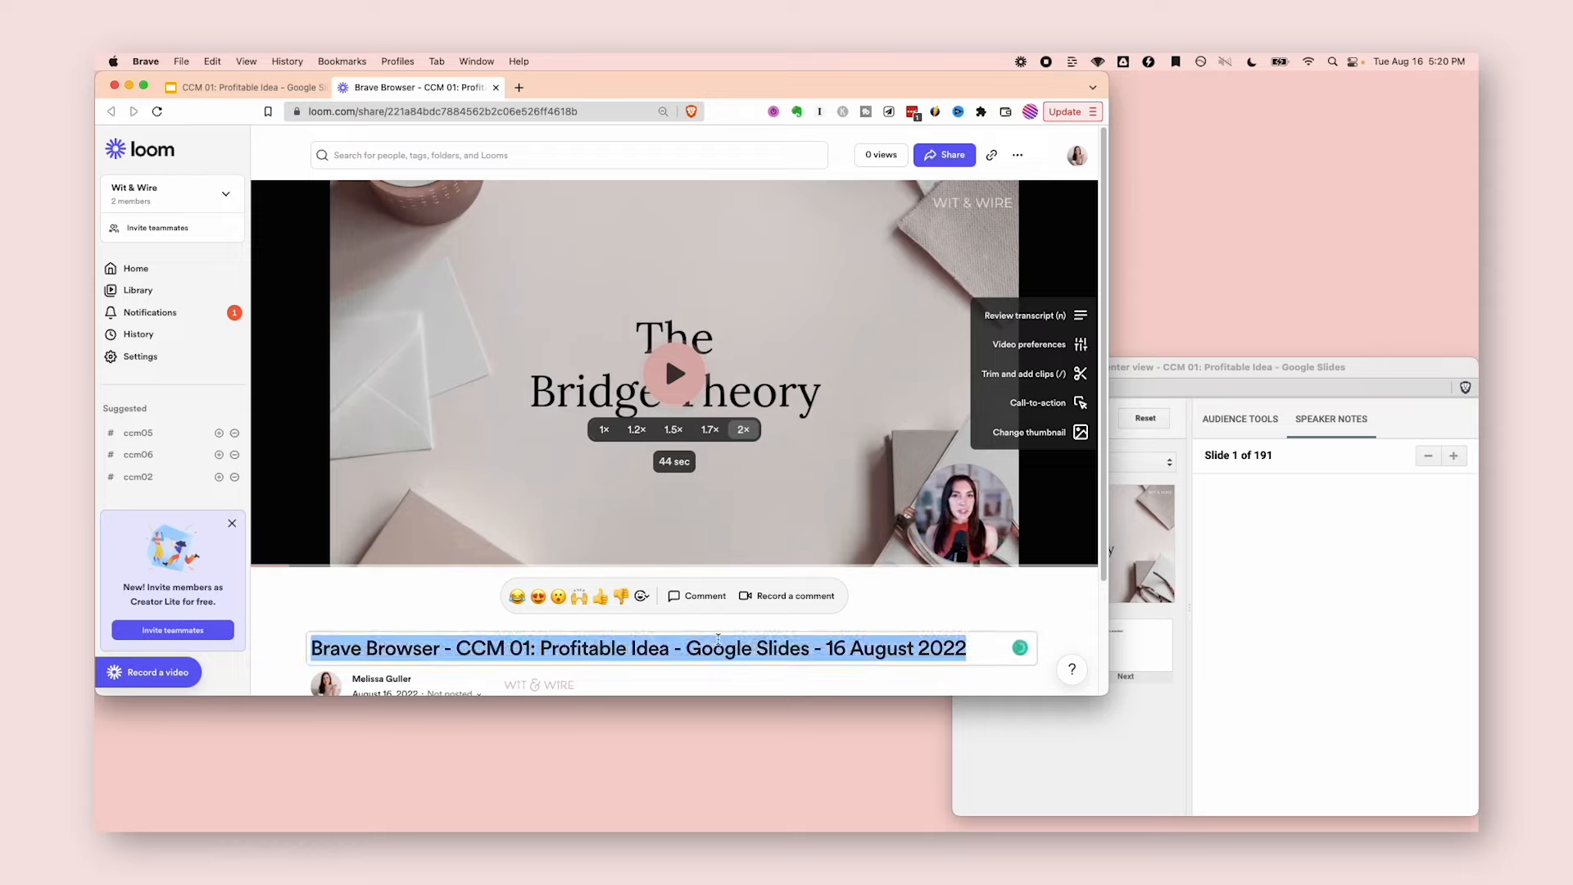
text(TheBr)
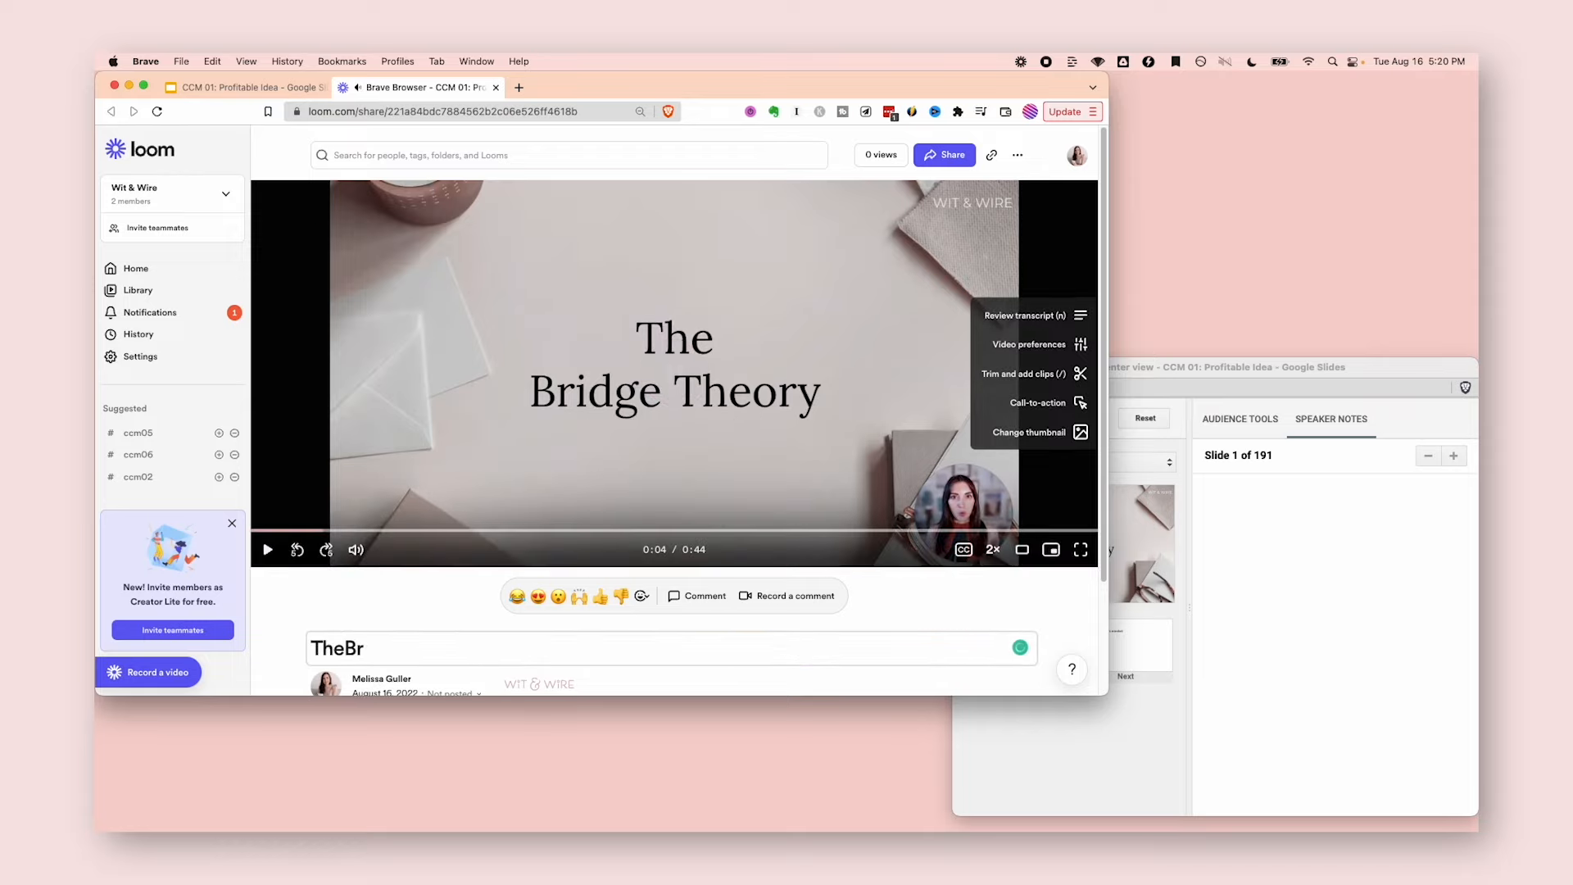
text(idgeTheory)
key(Return)
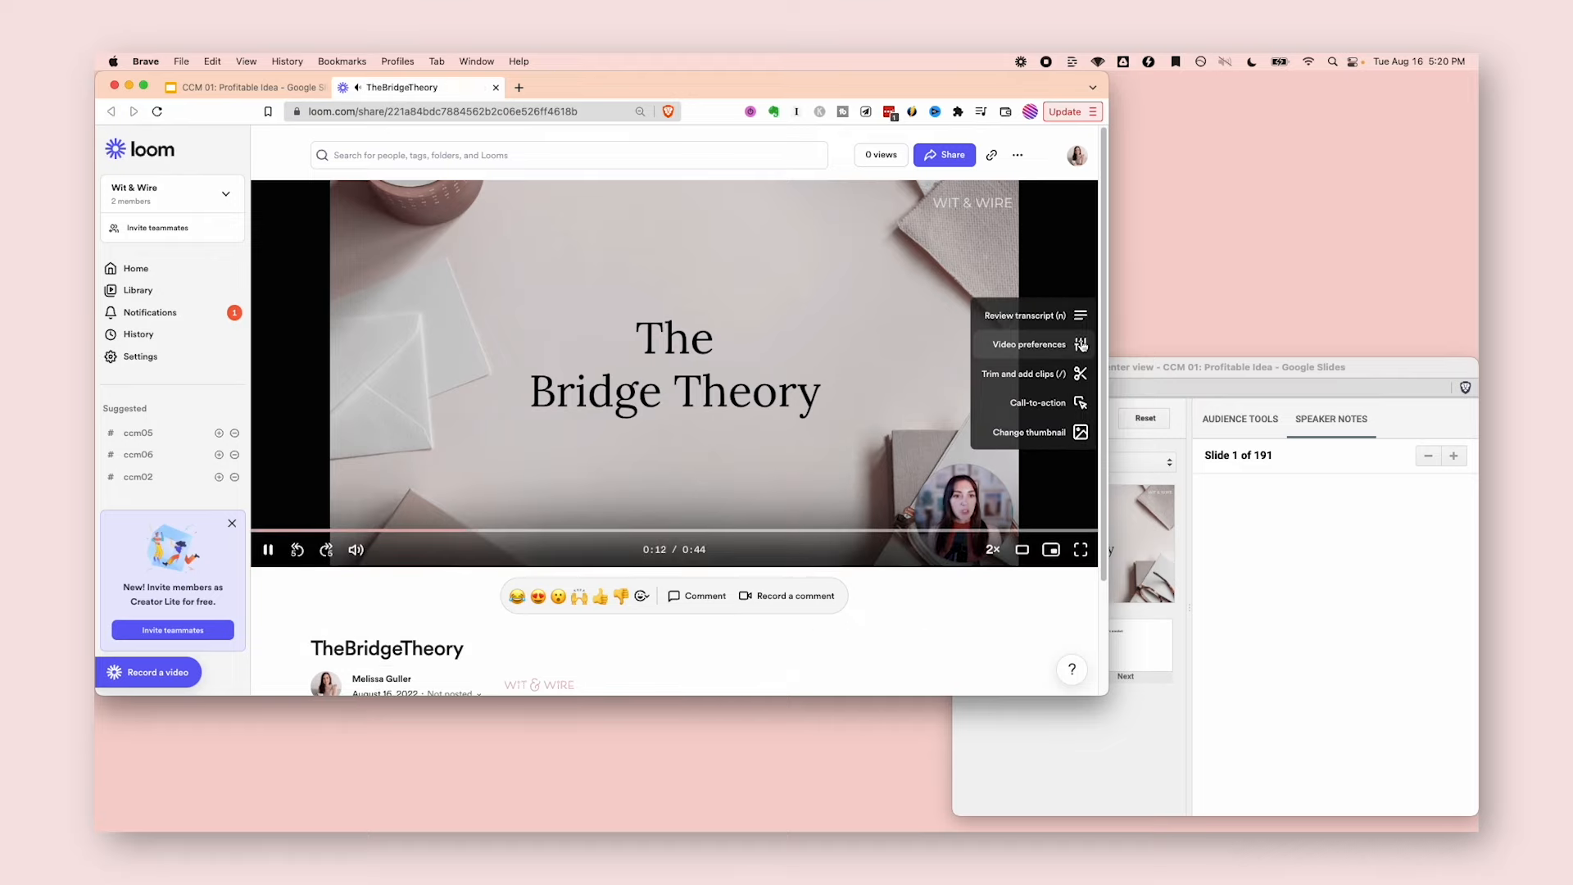
- Review the video's transcript, close it, and look over the video preferences
click(1069, 317)
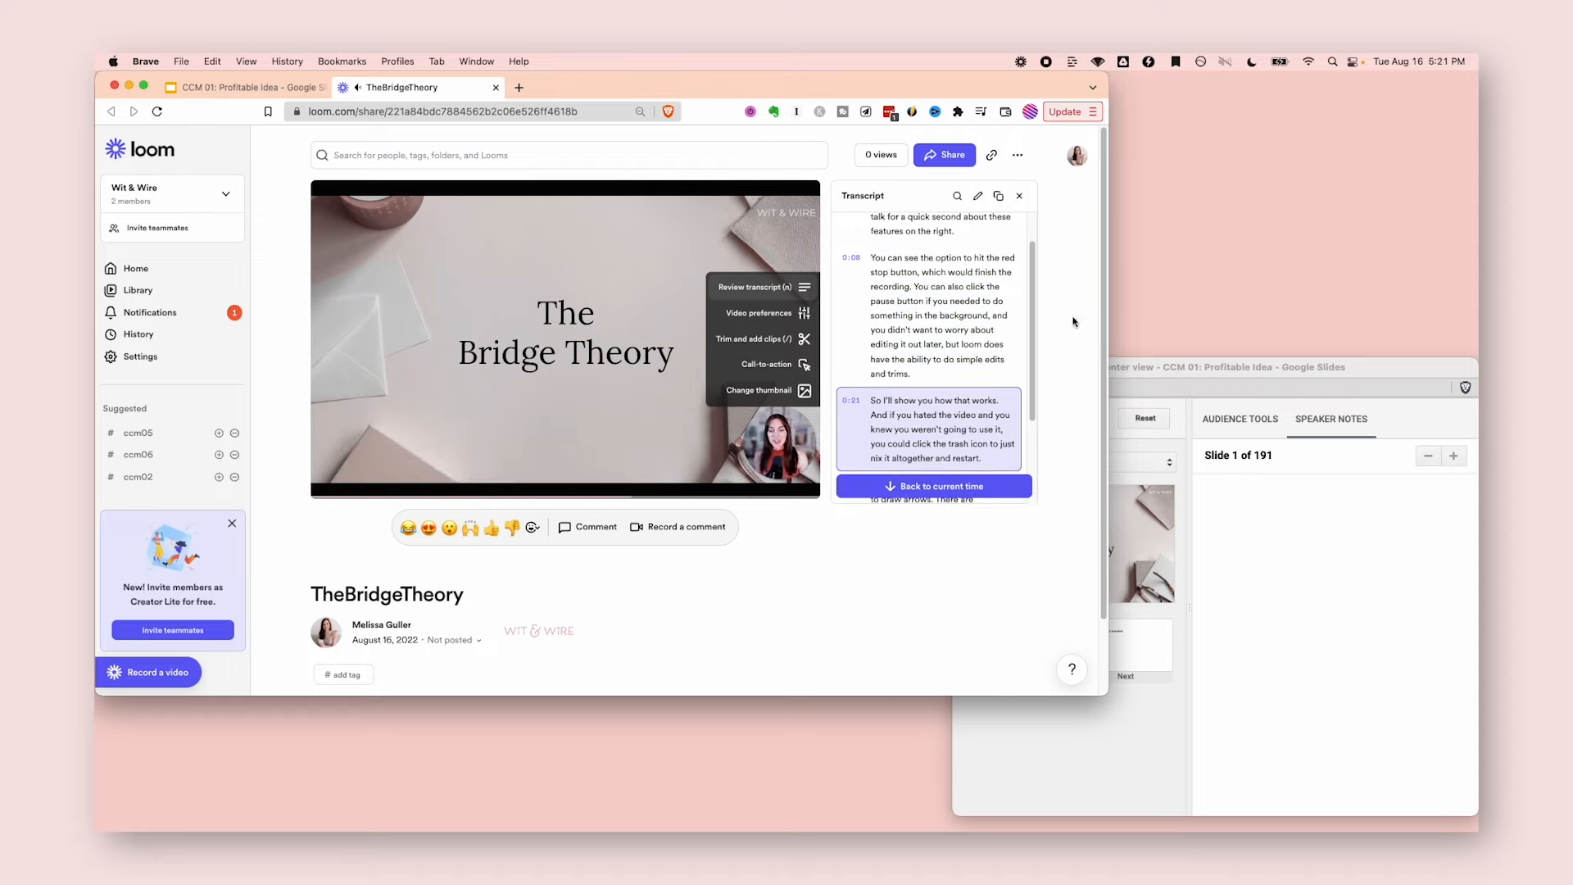
click(1020, 196)
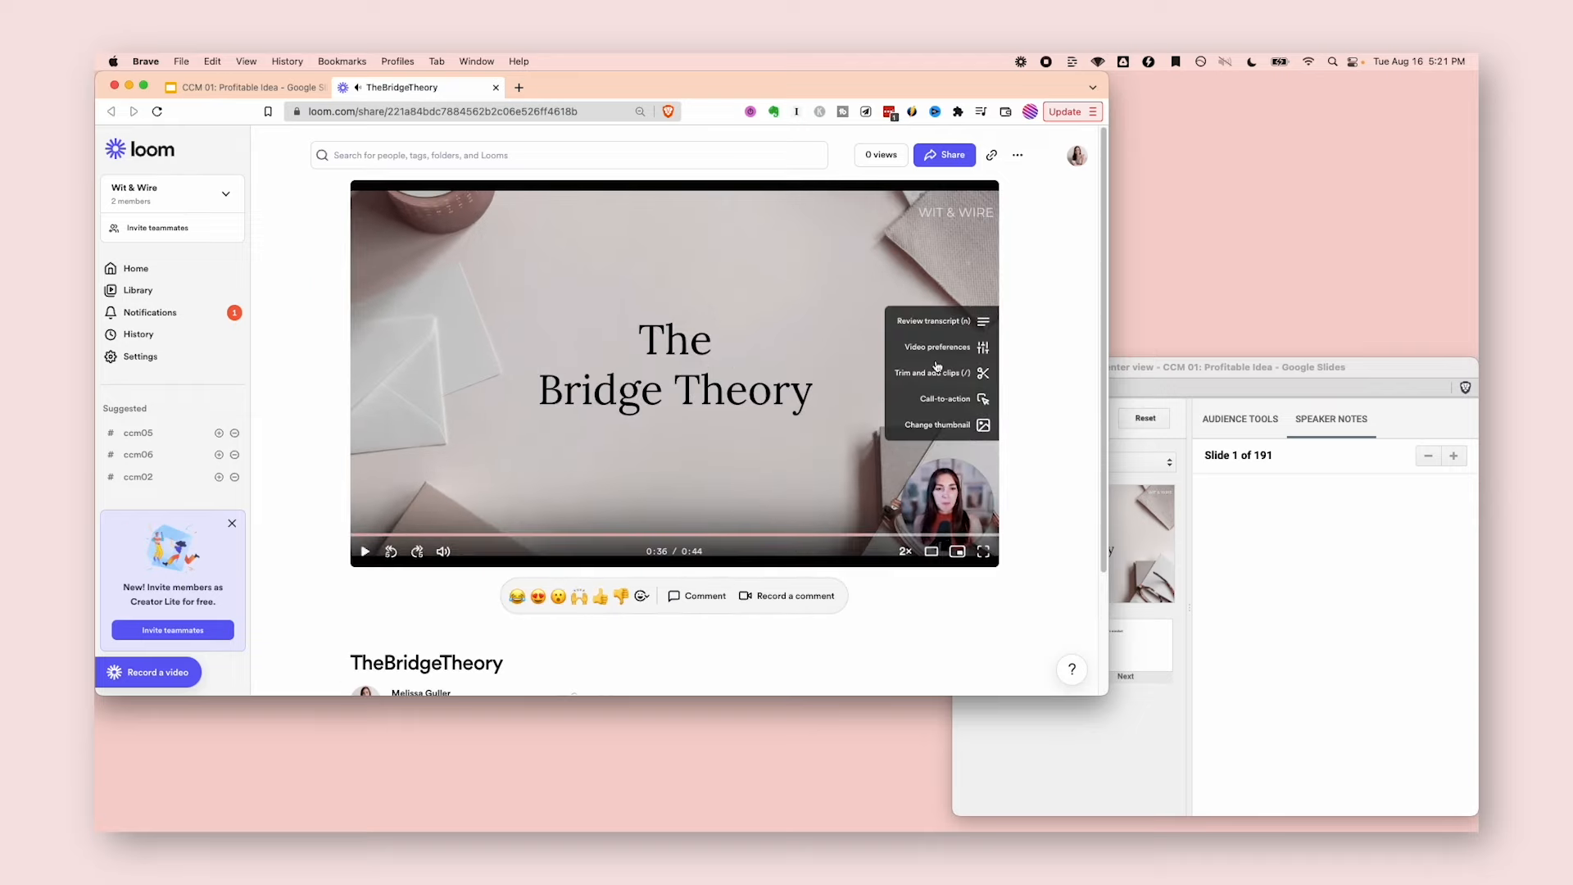
click(965, 345)
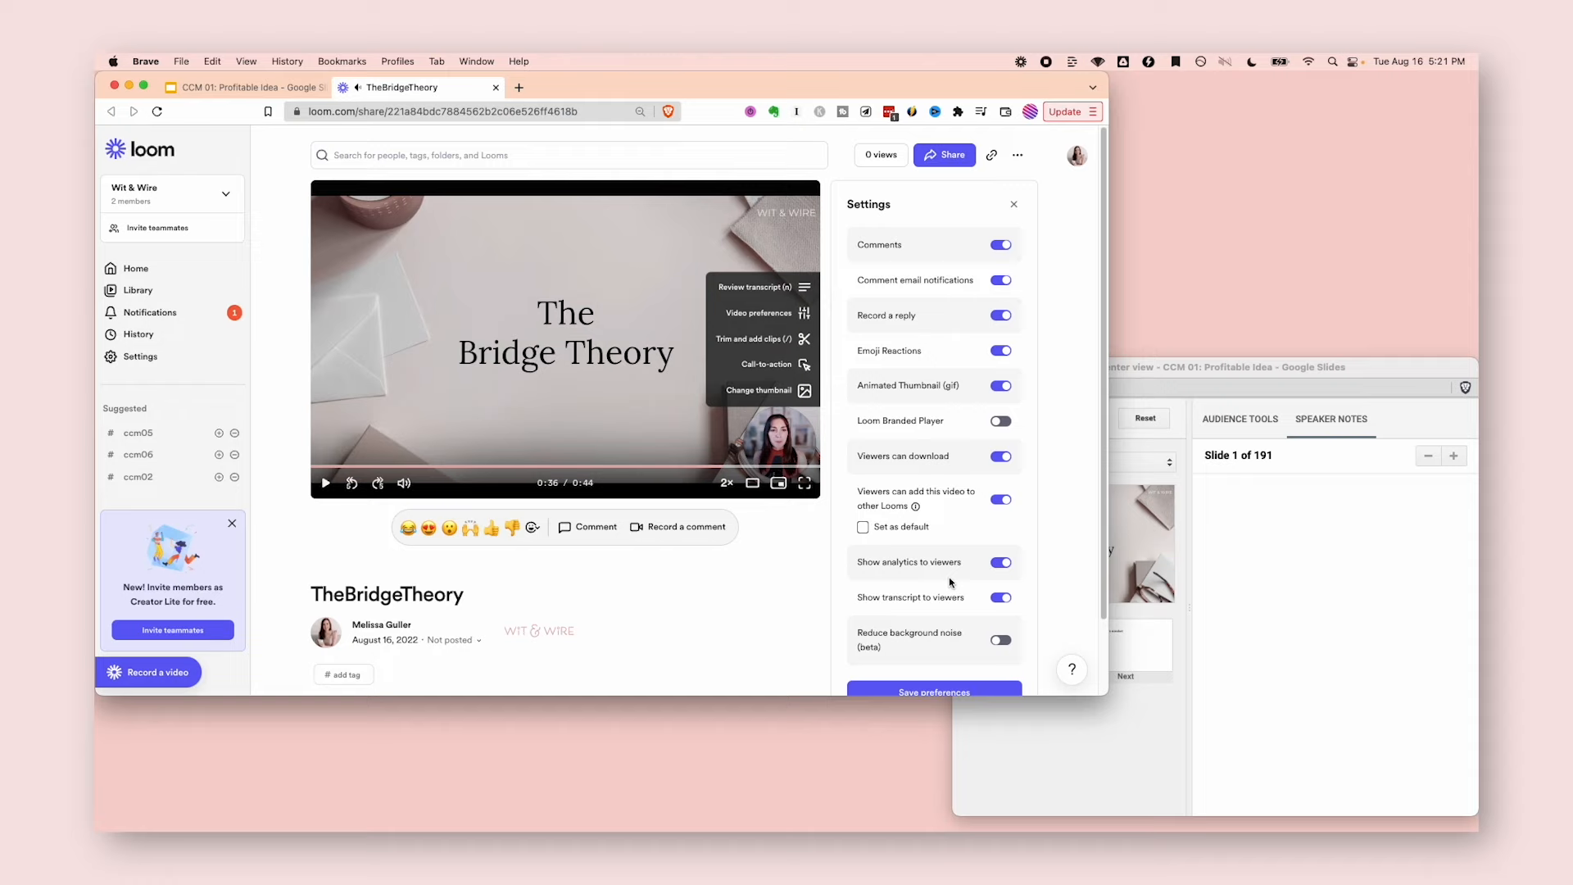
- Trim about one second off the video's start, cut the section from 0:23 to 0:30, and save the changes
click(799, 341)
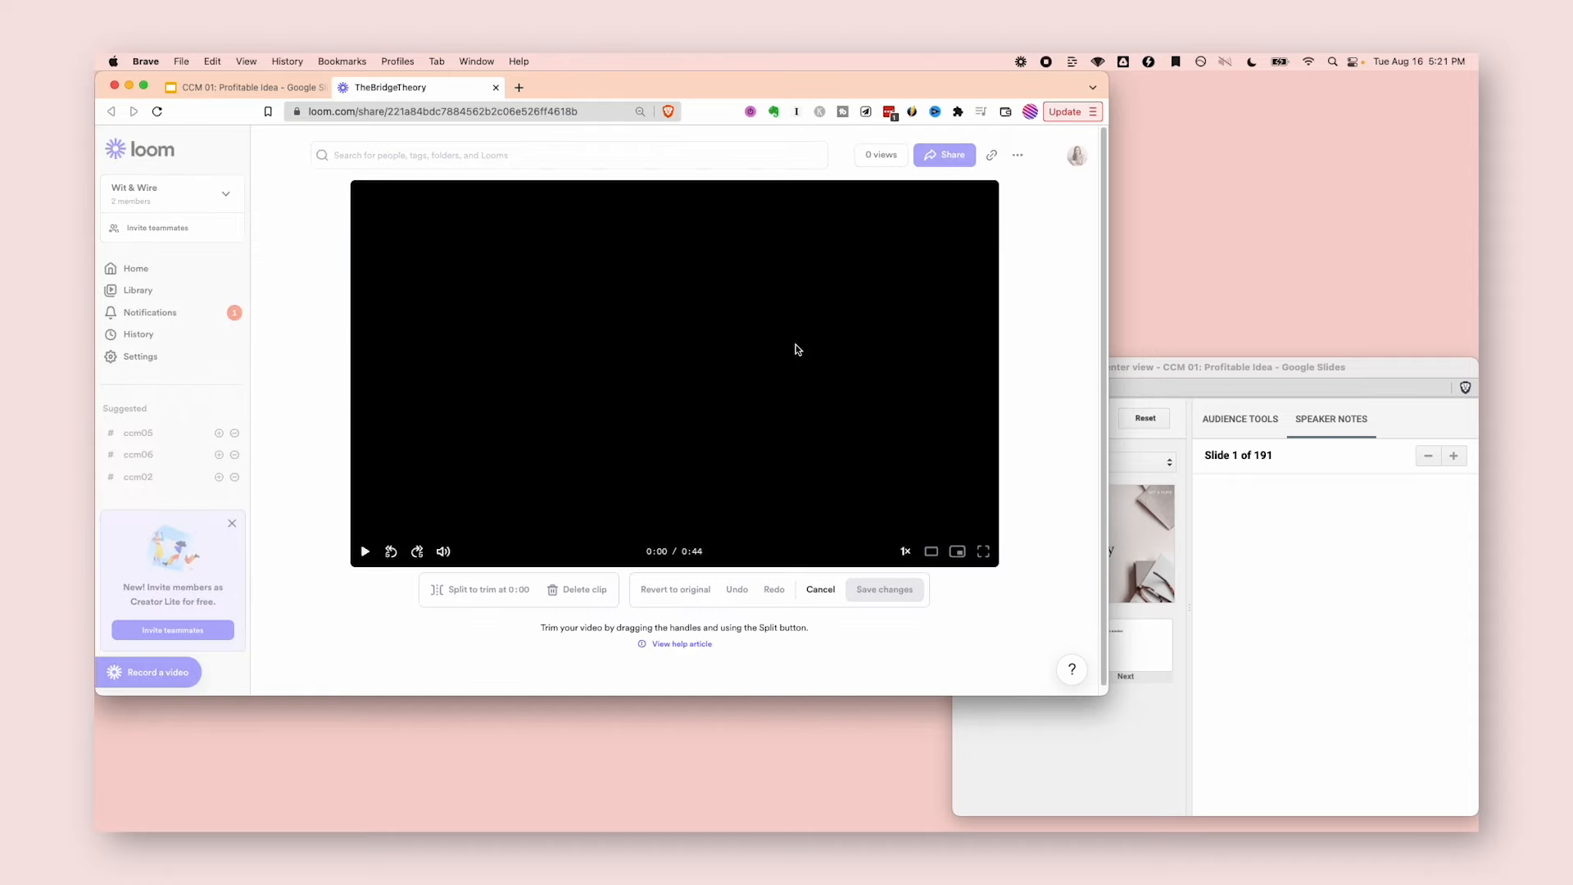
drag(348, 599, 362, 601)
click(650, 598)
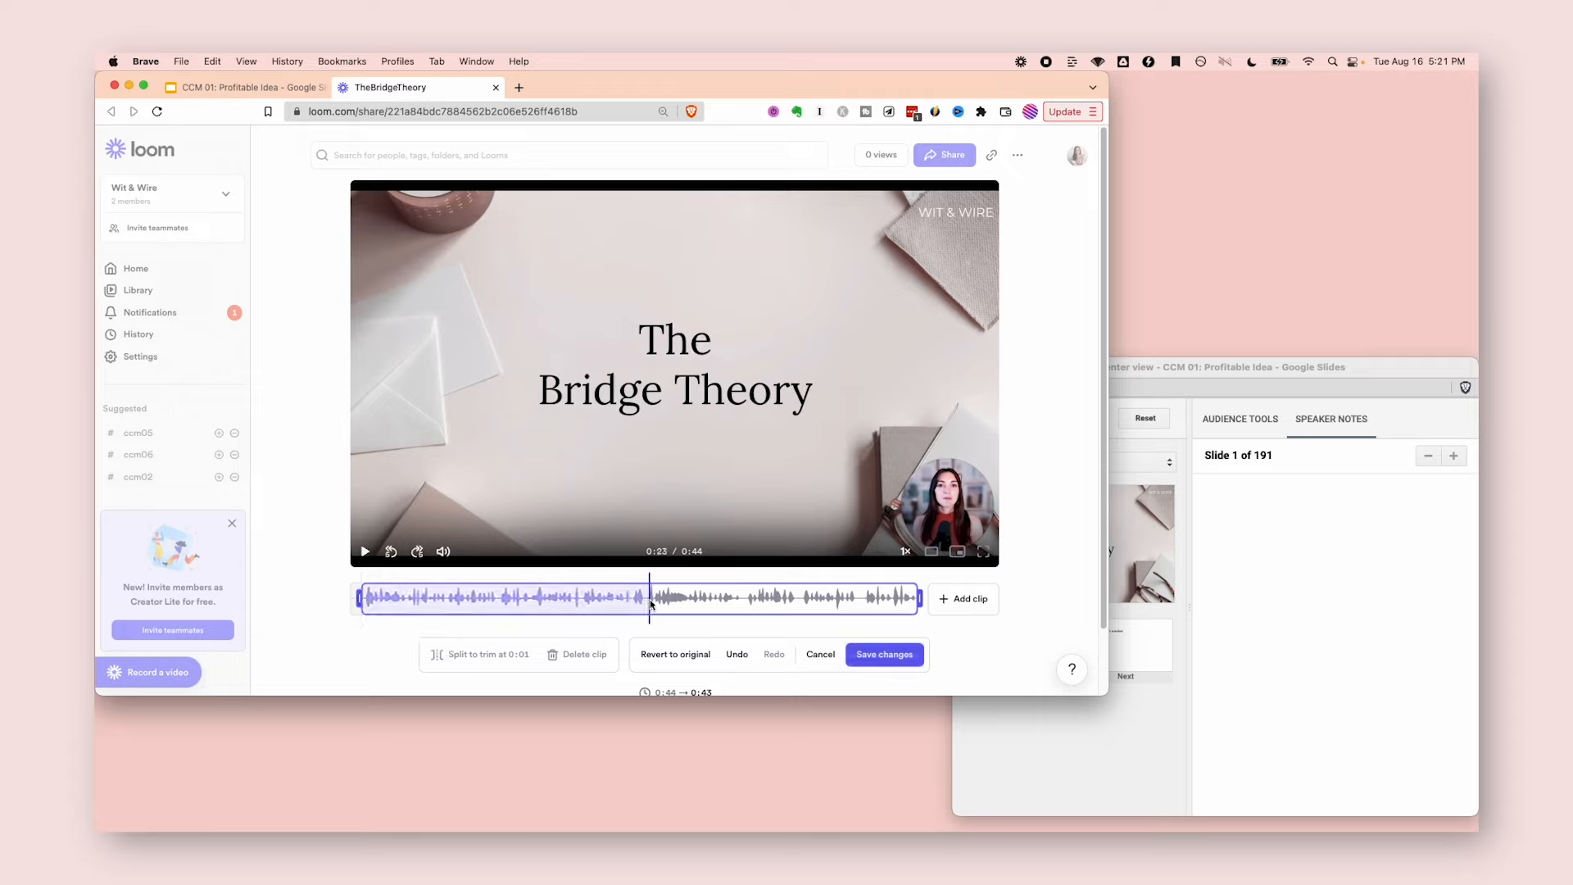
click(513, 656)
drag(651, 598, 740, 598)
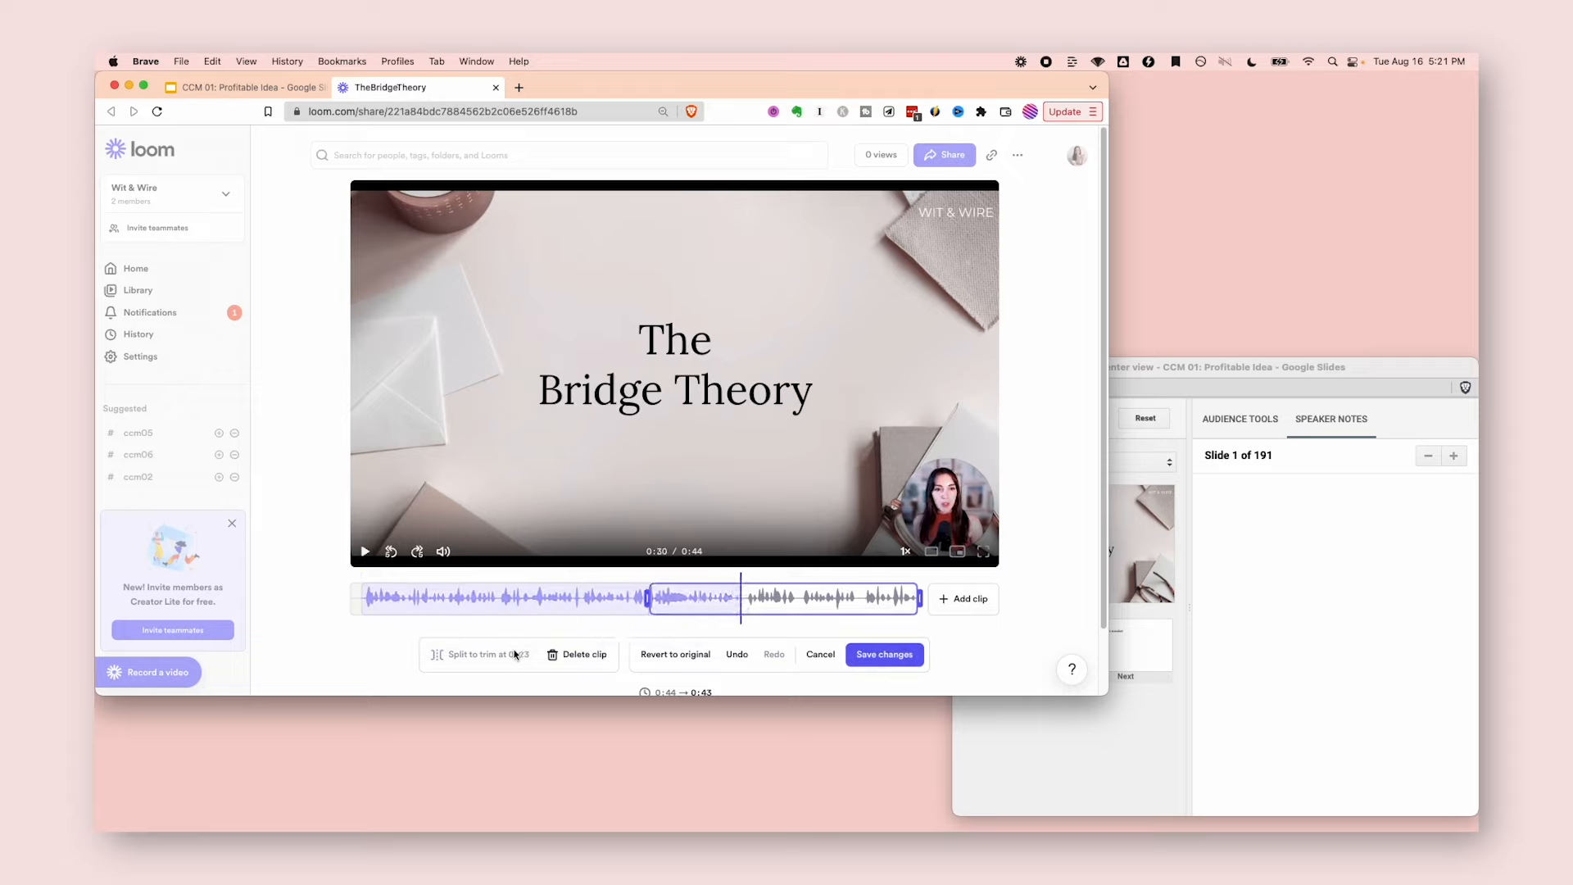
click(885, 654)
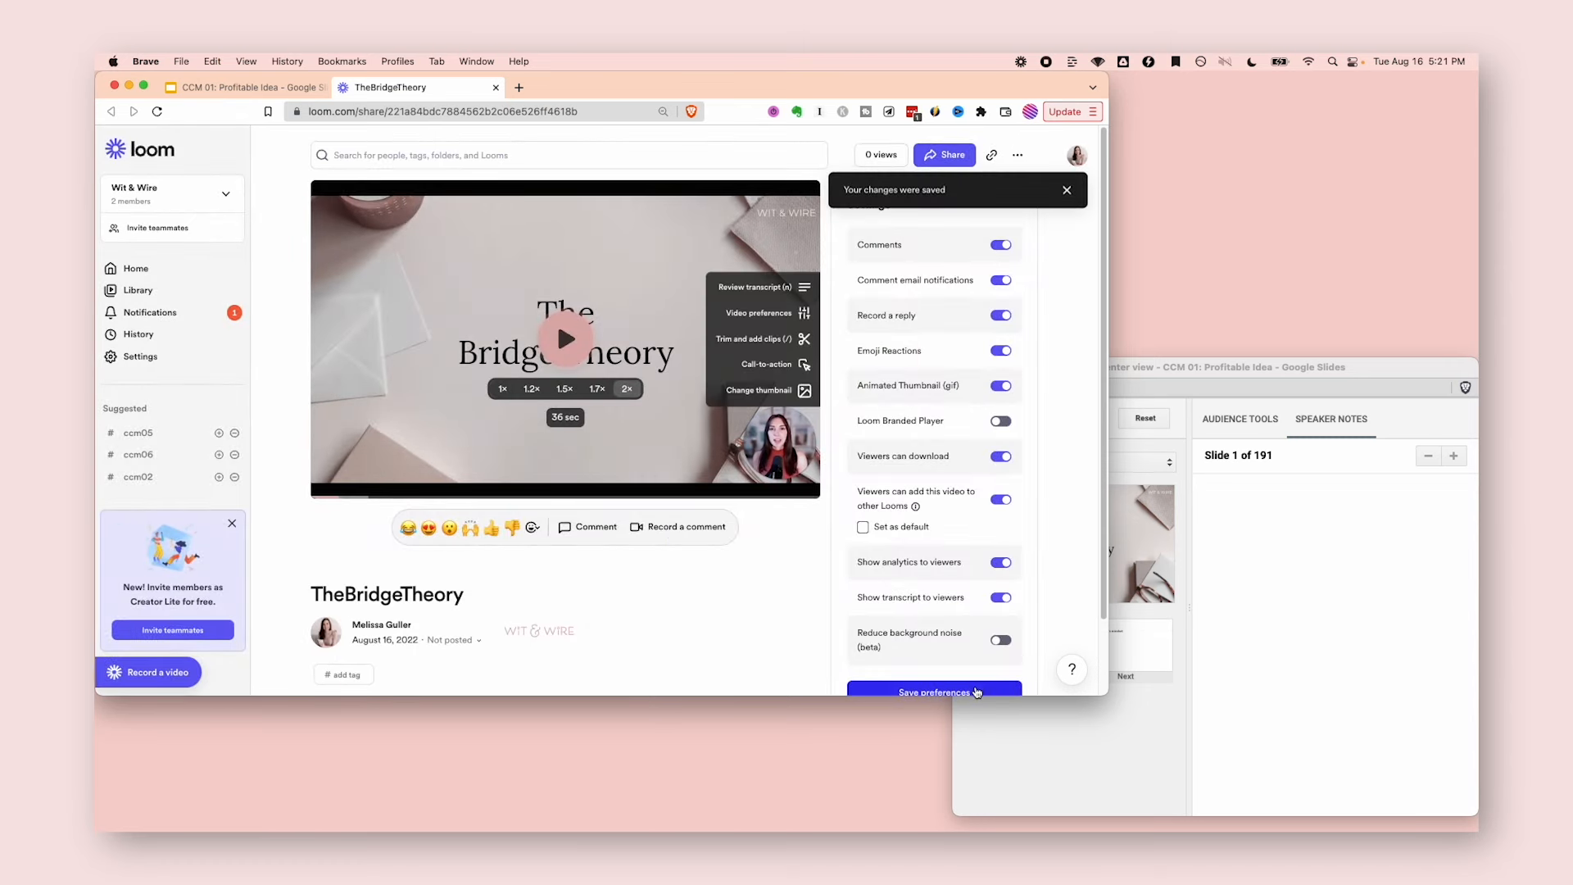
- Save the video preferences and go to the Download option among the video's further actions
click(977, 692)
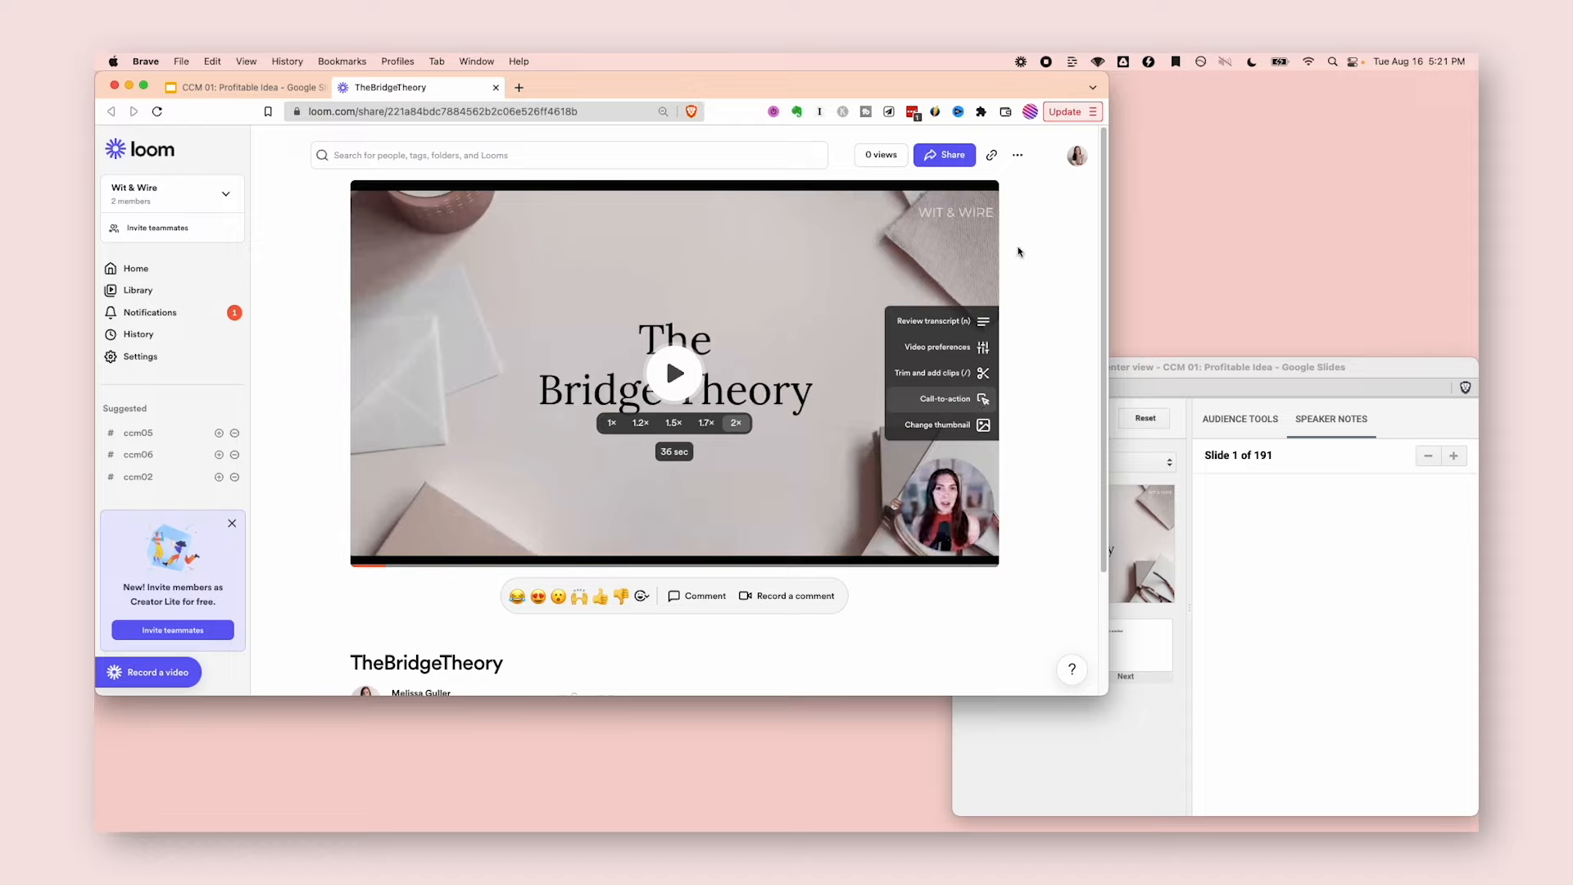
click(1018, 156)
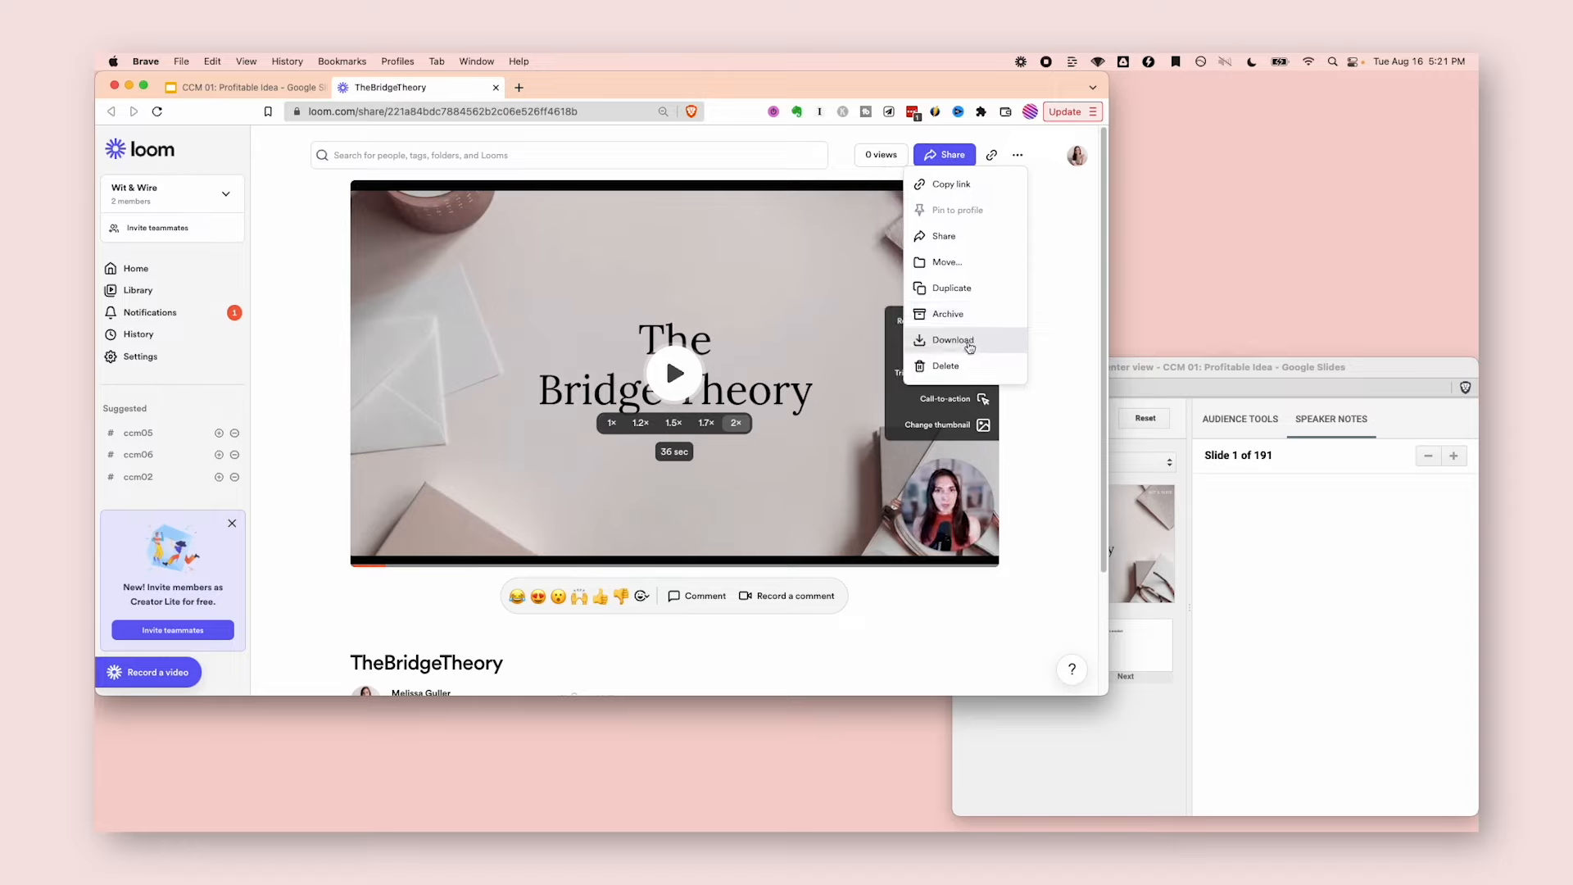
click(957, 341)
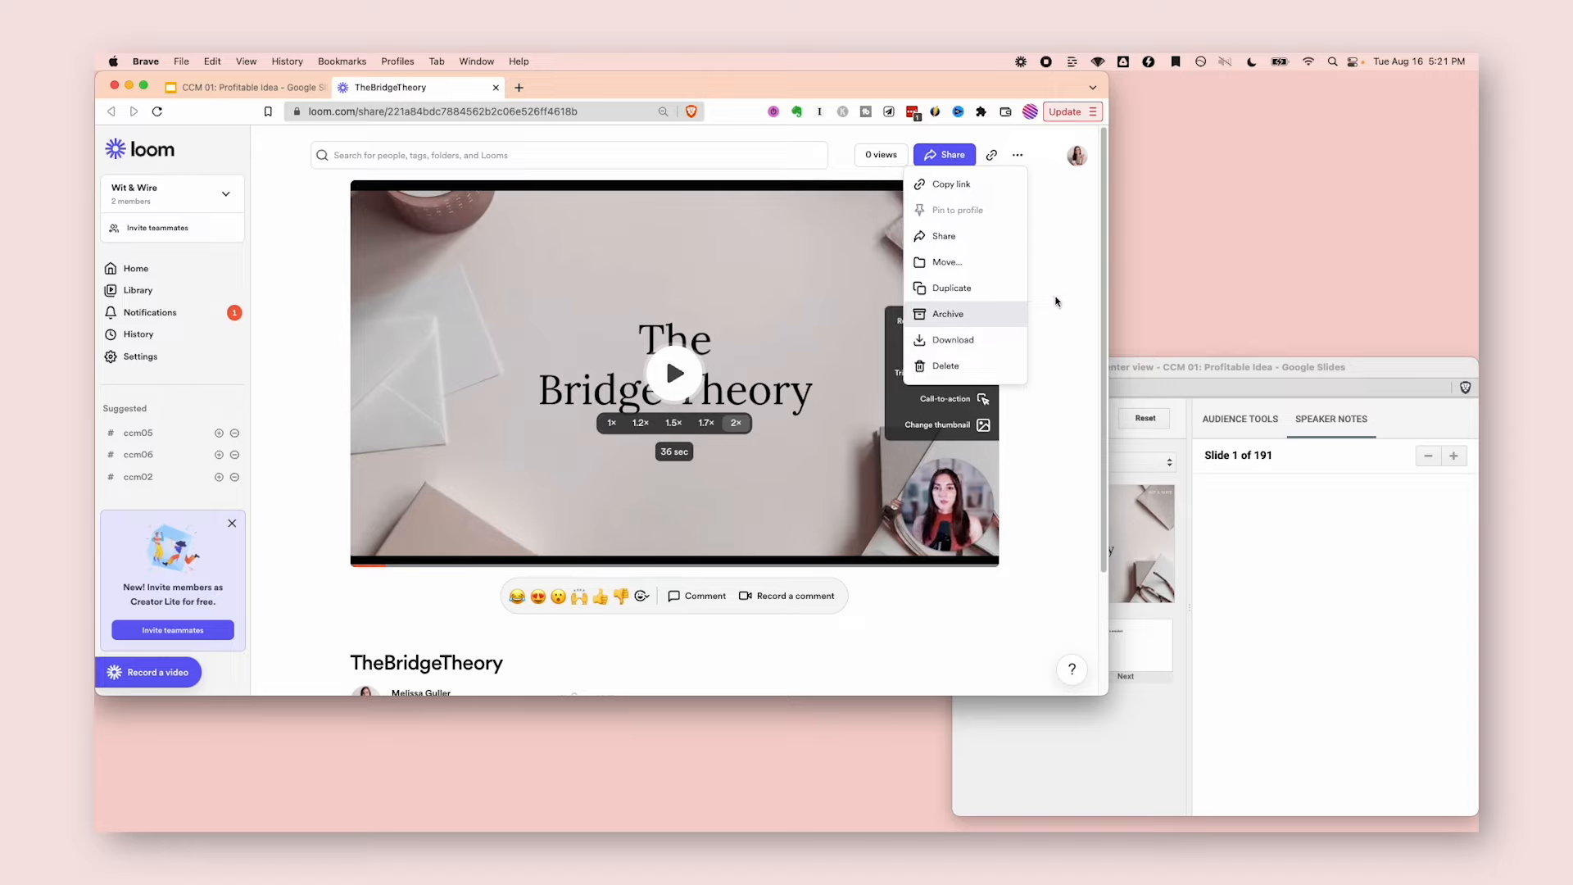
- Copy the video's responsive-size embed code from its sharing options, close them, and copy the video link
click(946, 155)
click(549, 207)
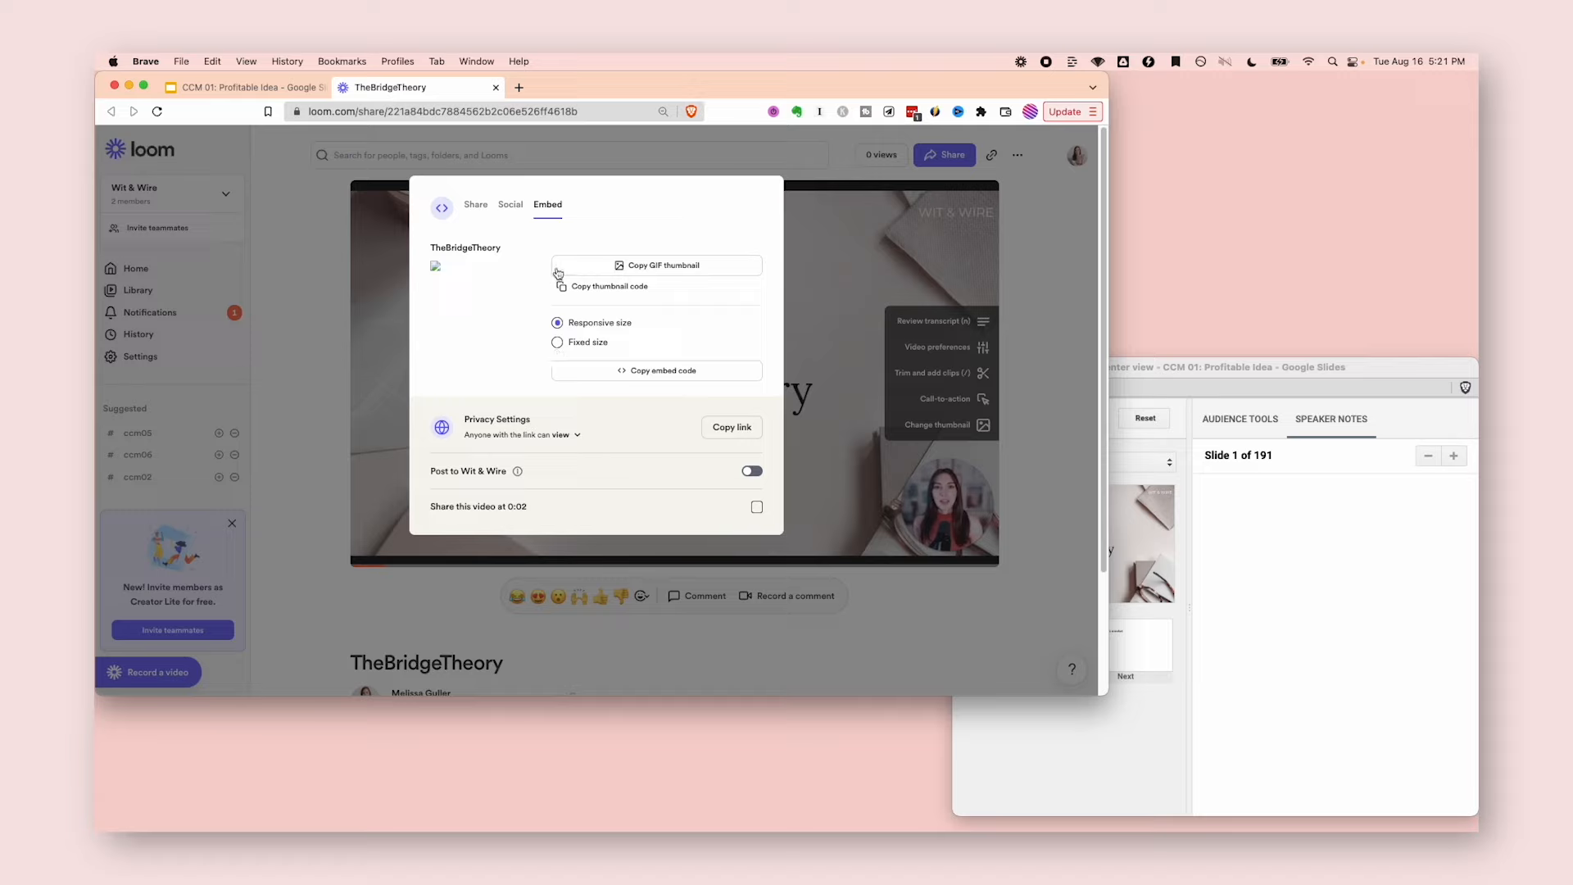
click(676, 374)
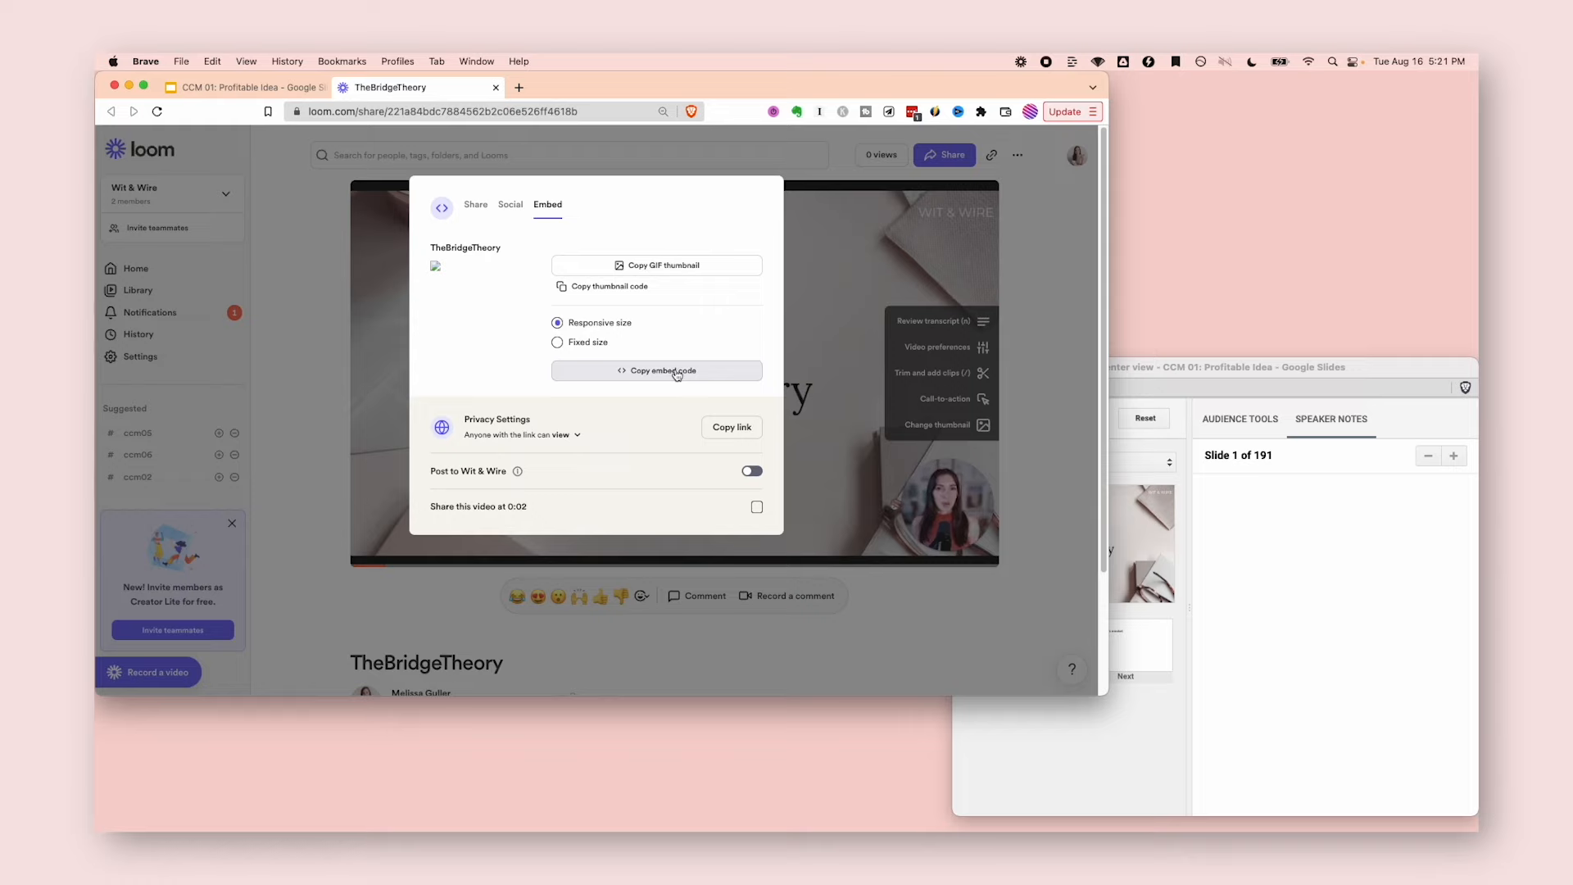
click(836, 319)
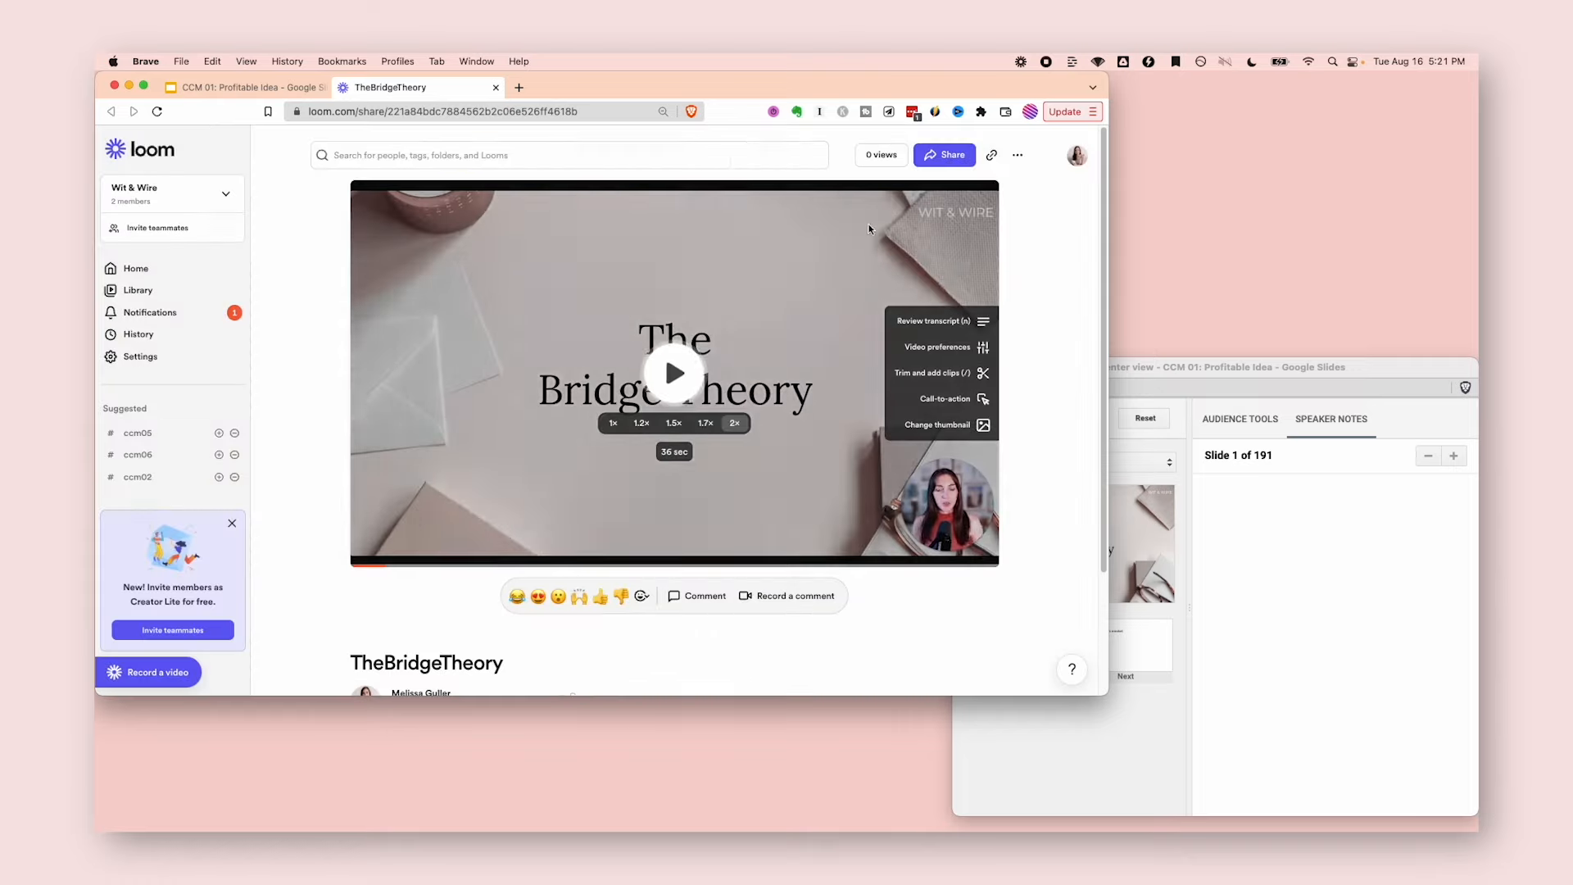
click(993, 157)
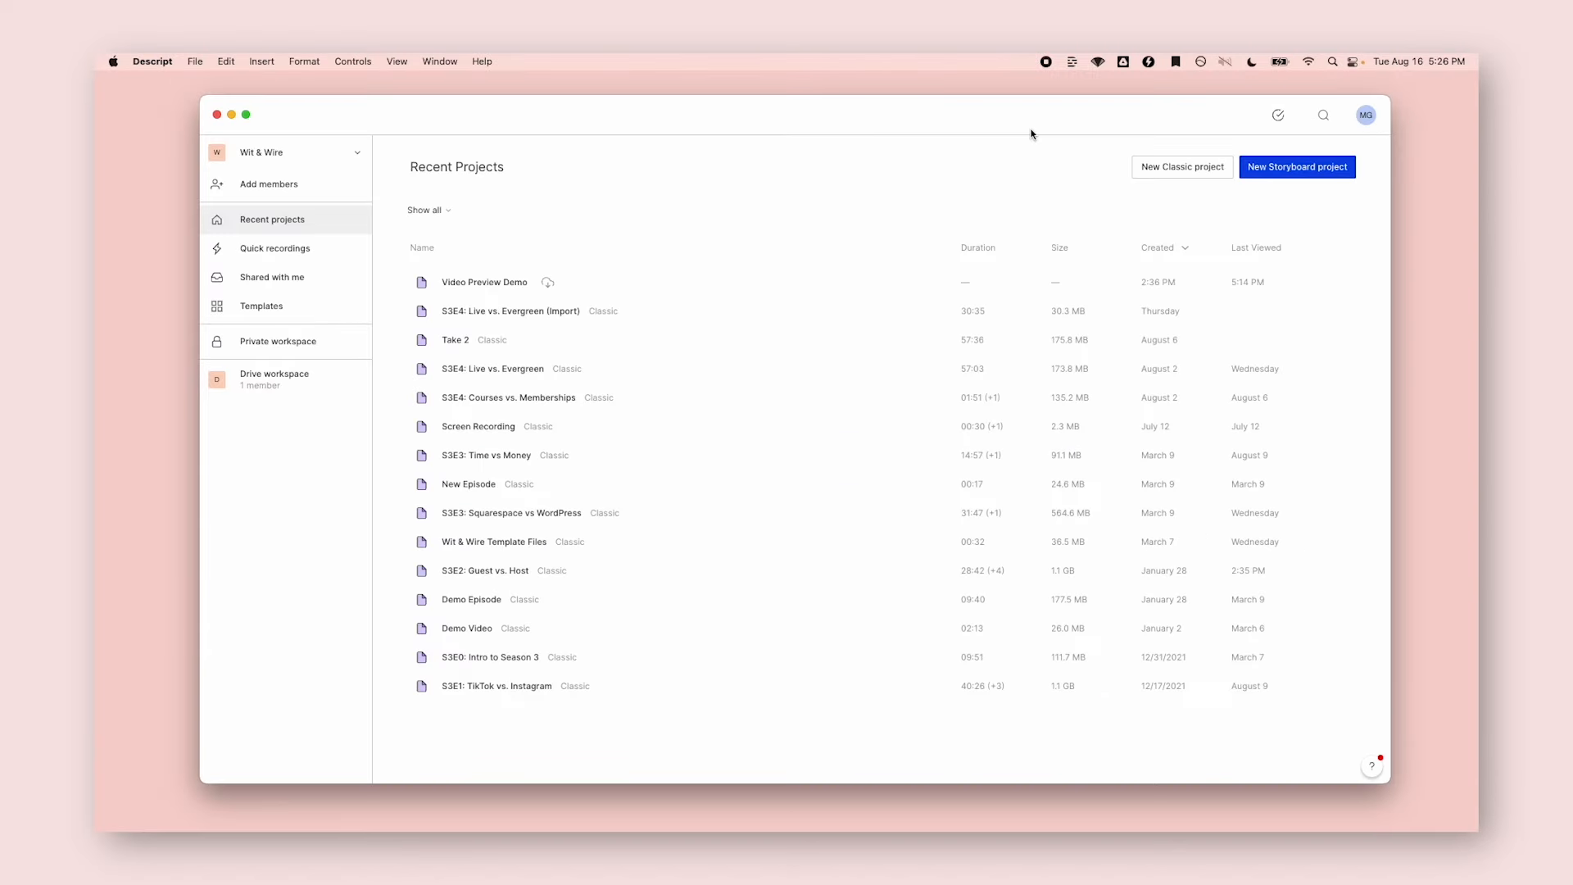
- In Descript, create a new Storyboard project and title its composition The Bridge Theory
click(1298, 166)
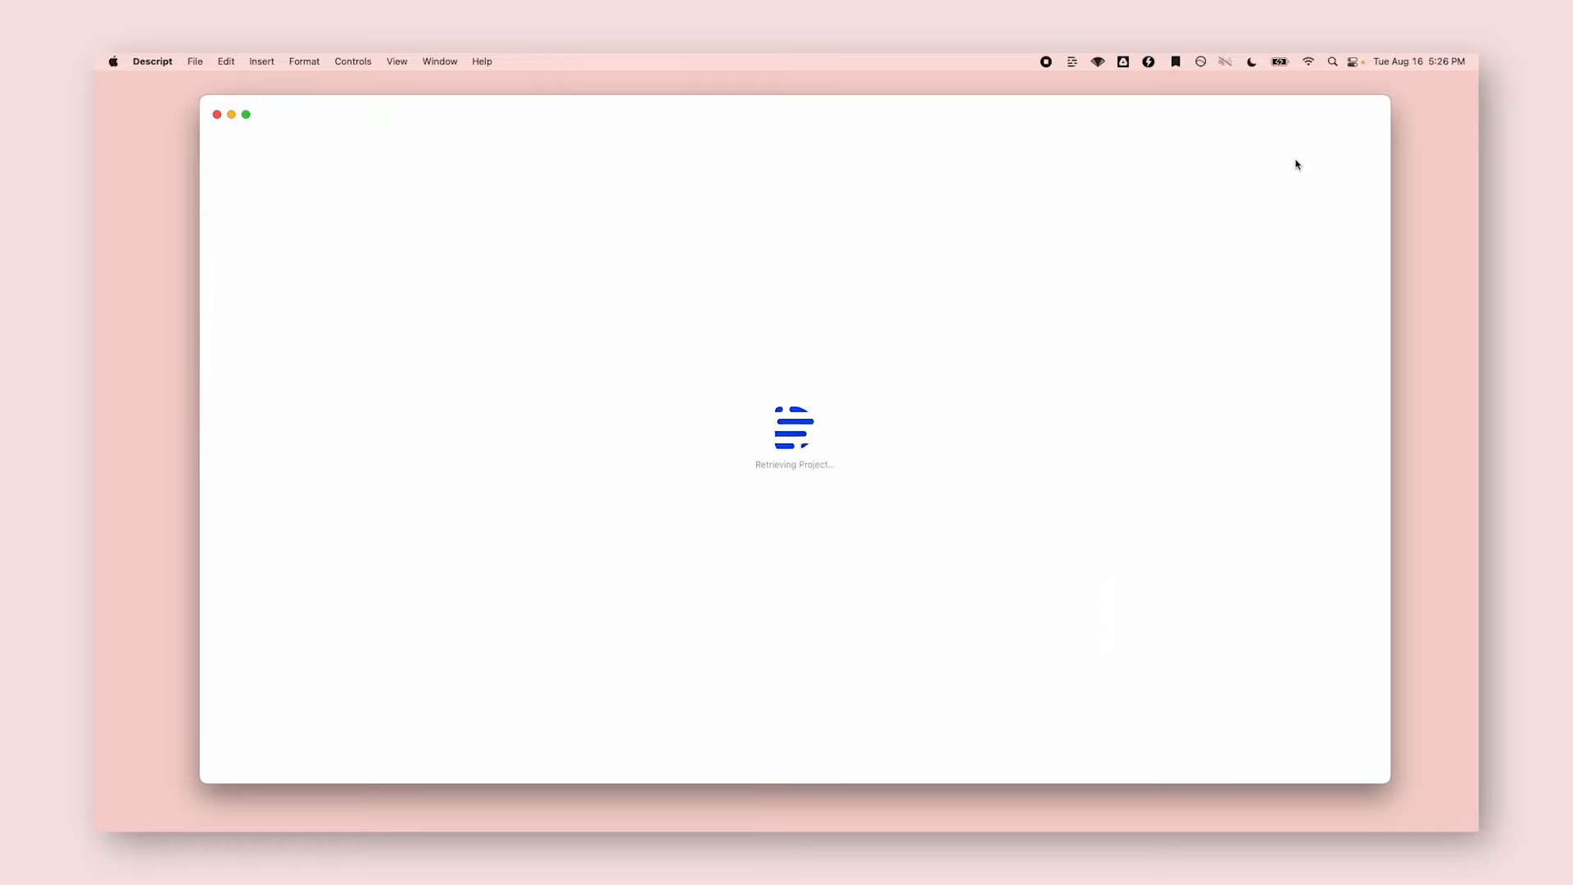
click(474, 248)
text(The Bridge Theory)
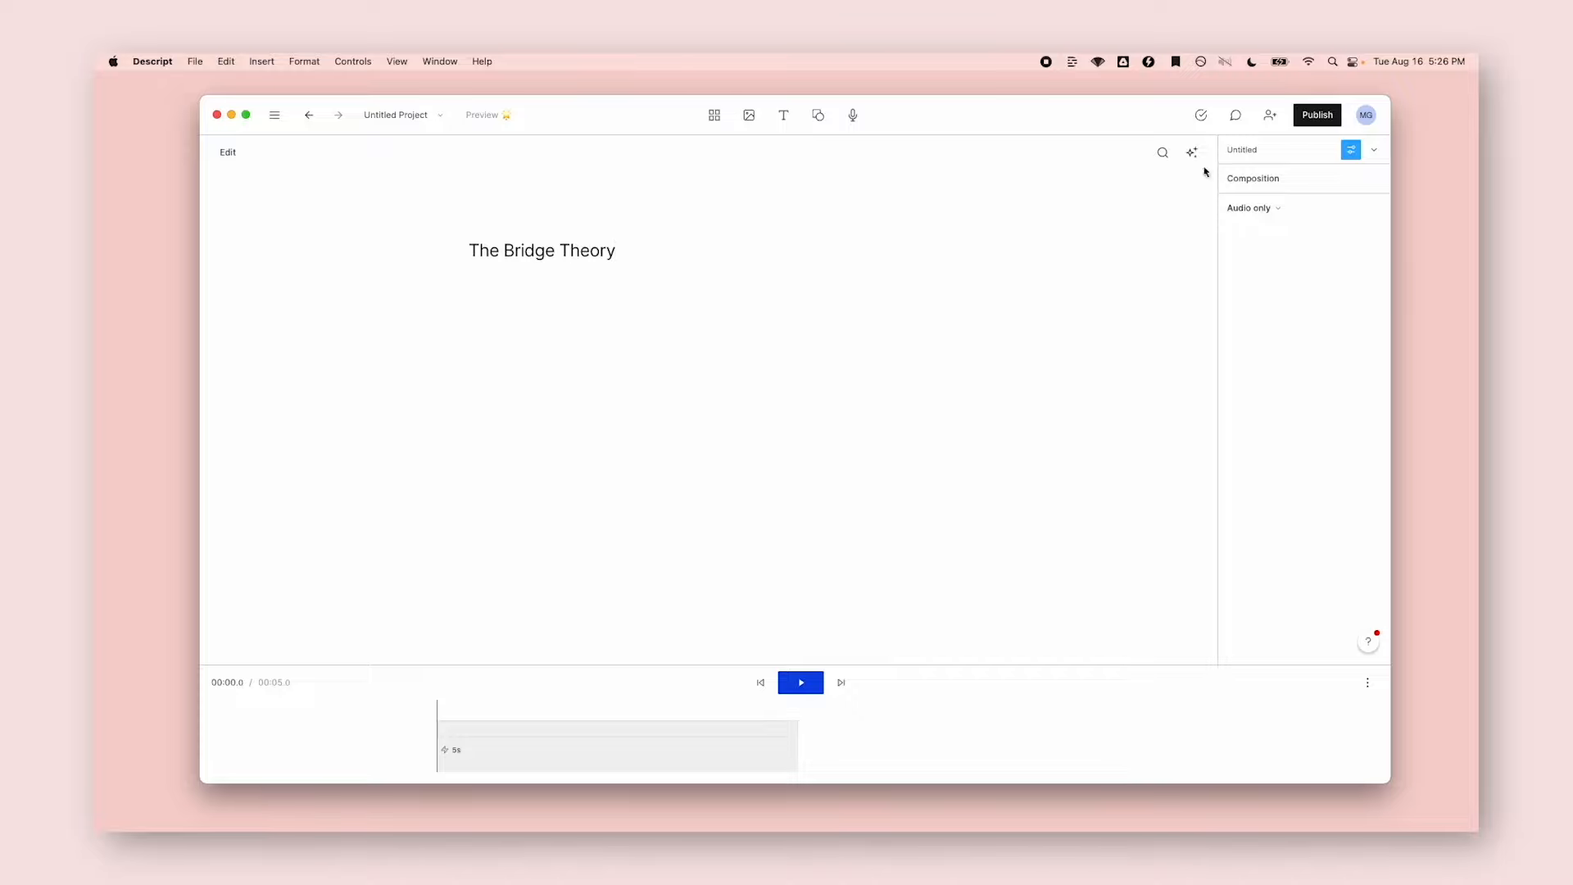
- Switch to the Google Slides deck, start it in Presenter view, and place the slideshow window in the screen's upper-left corner
drag(201, 97, 695, 105)
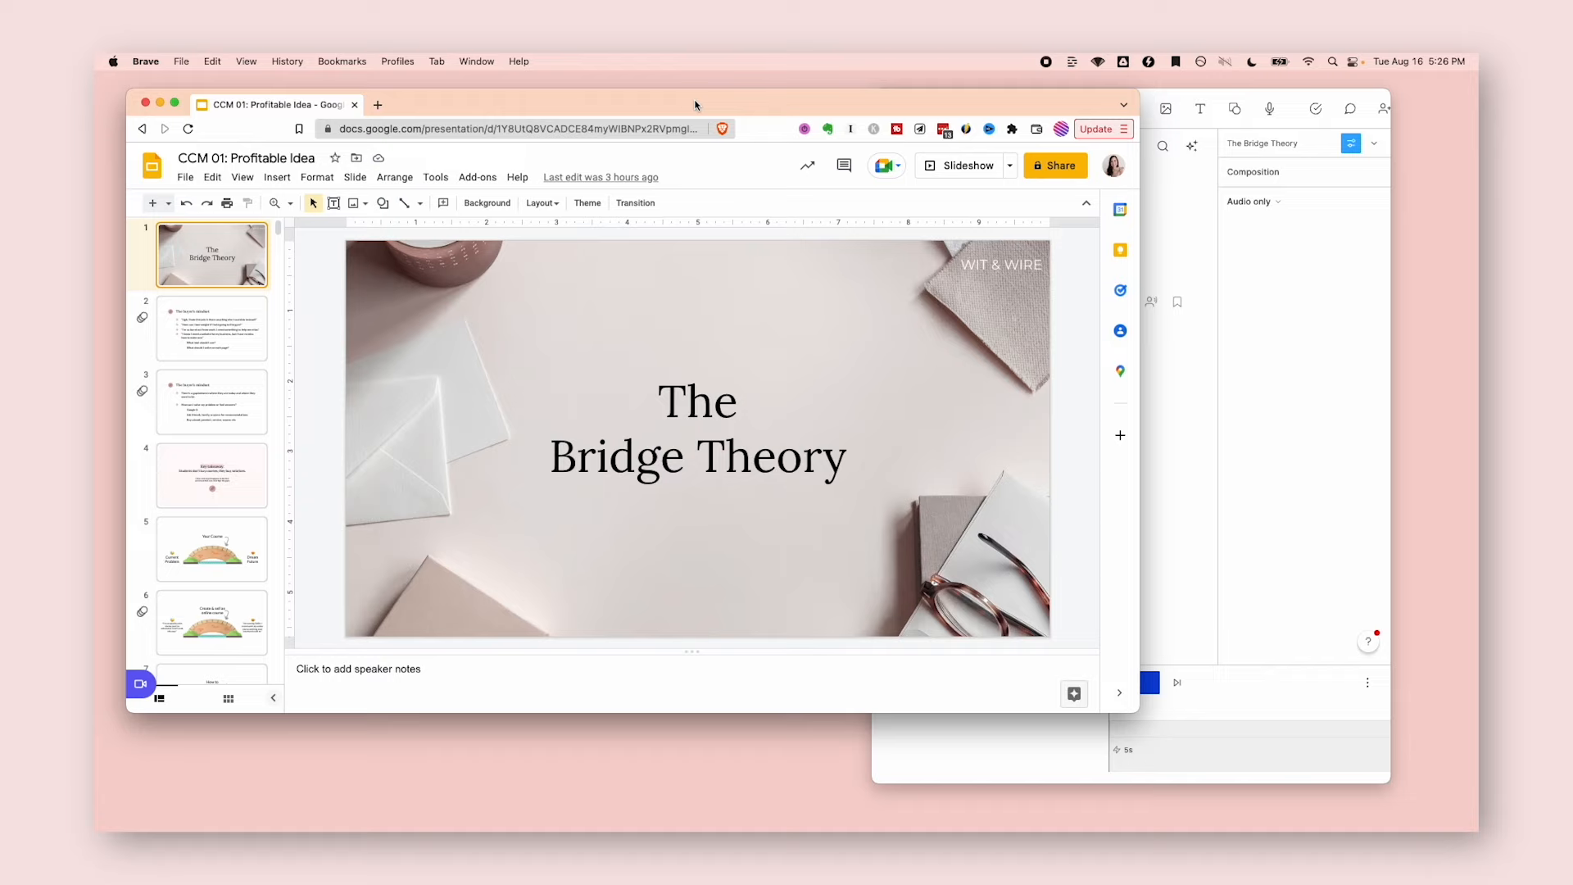
click(1010, 165)
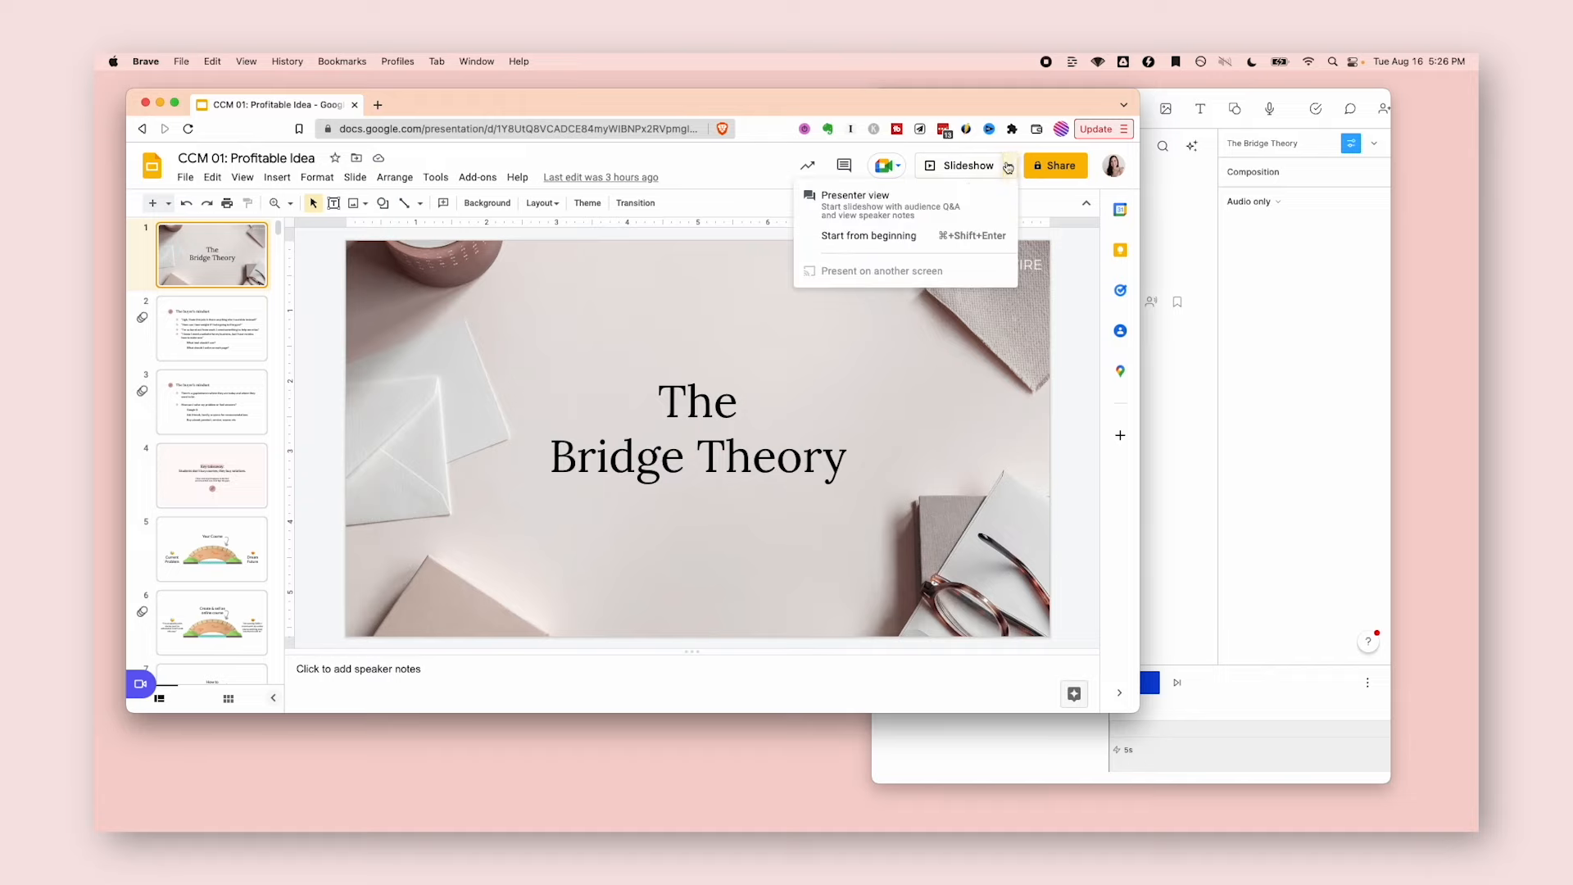
click(968, 192)
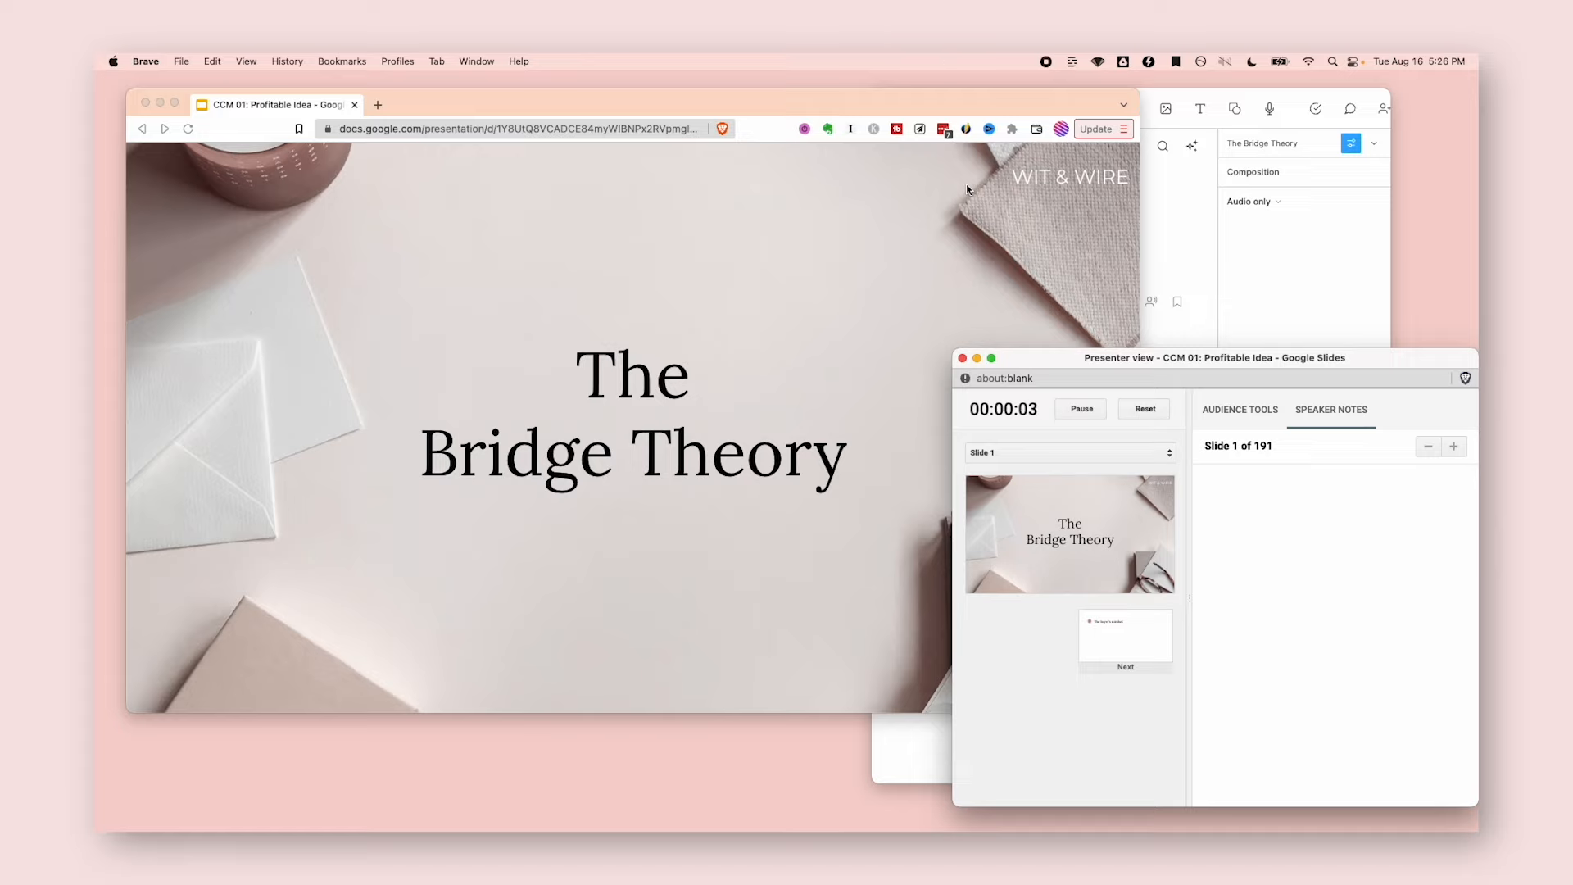
drag(663, 106, 633, 75)
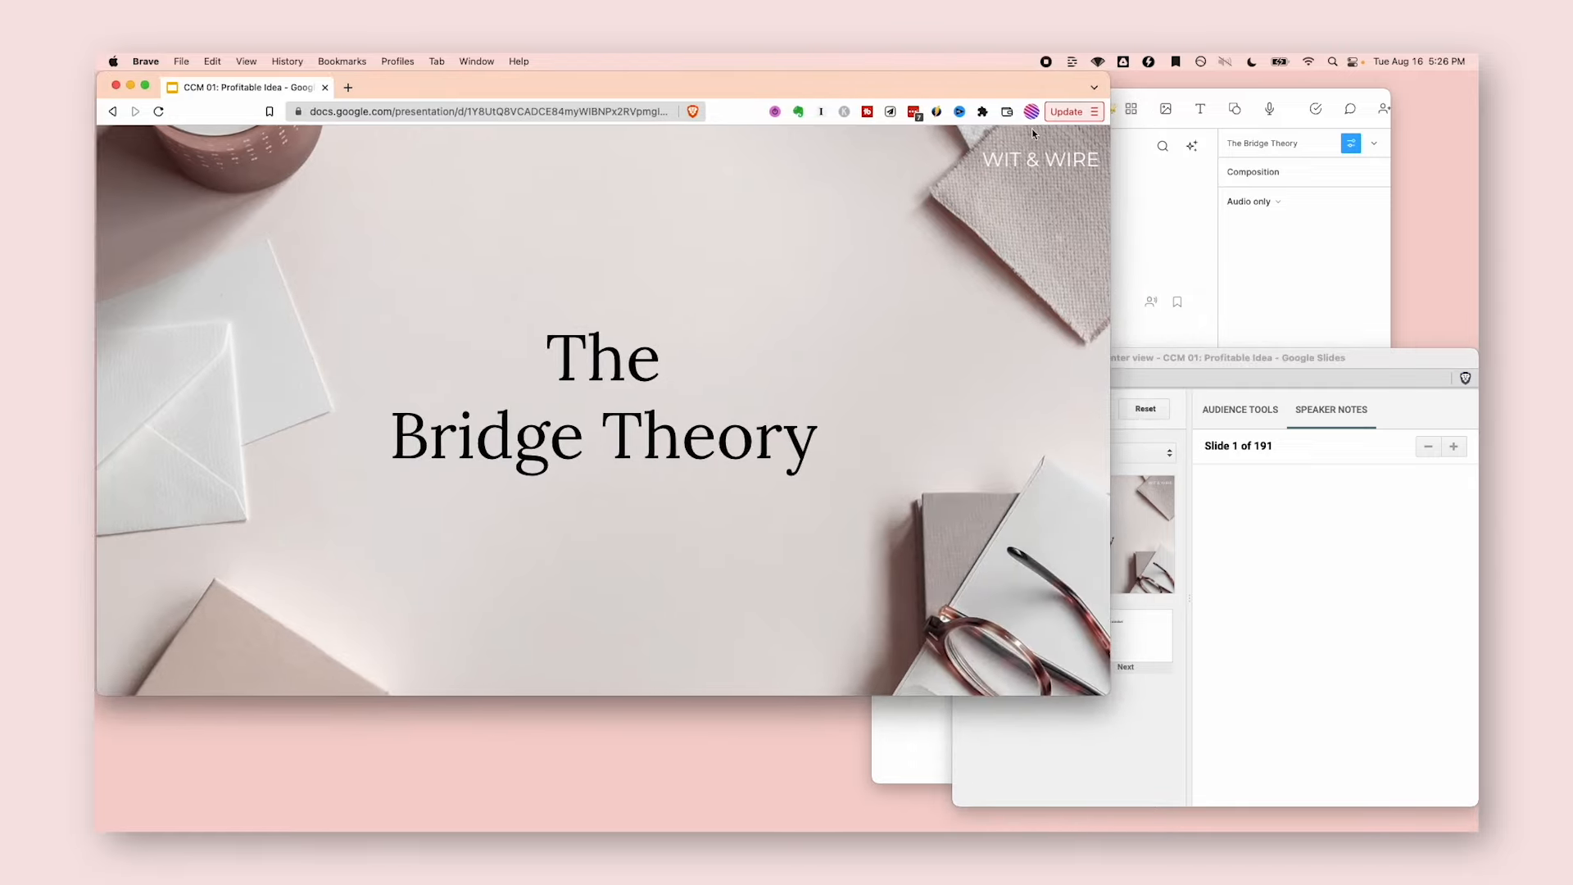
- Close the separate Presenter view window, leaving the slideshow window open
mouse_move(200, 641)
click(1287, 357)
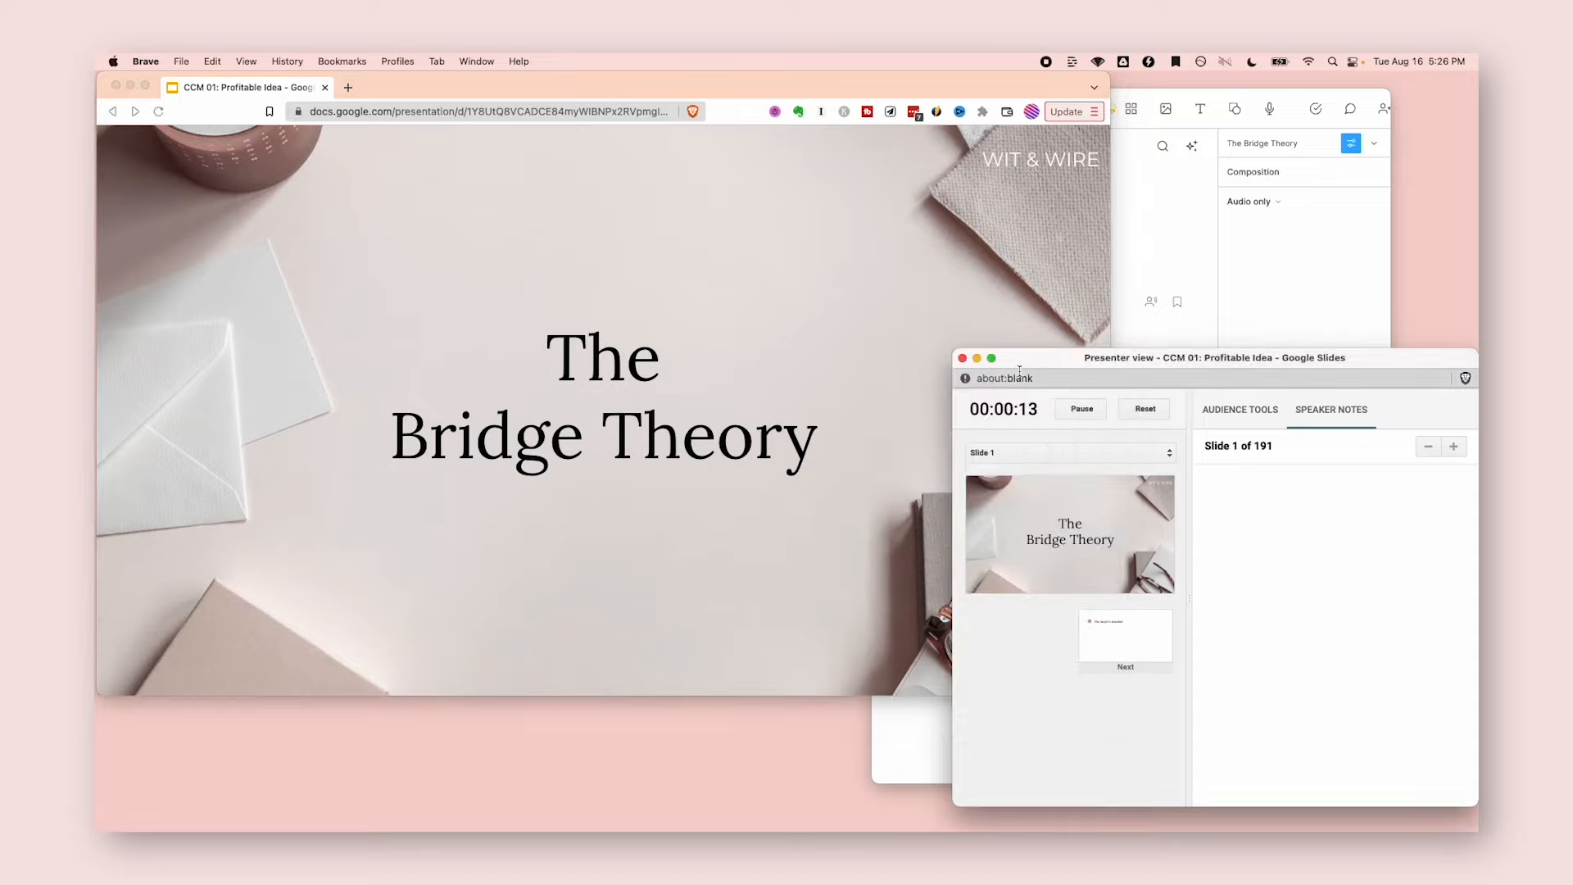
click(962, 359)
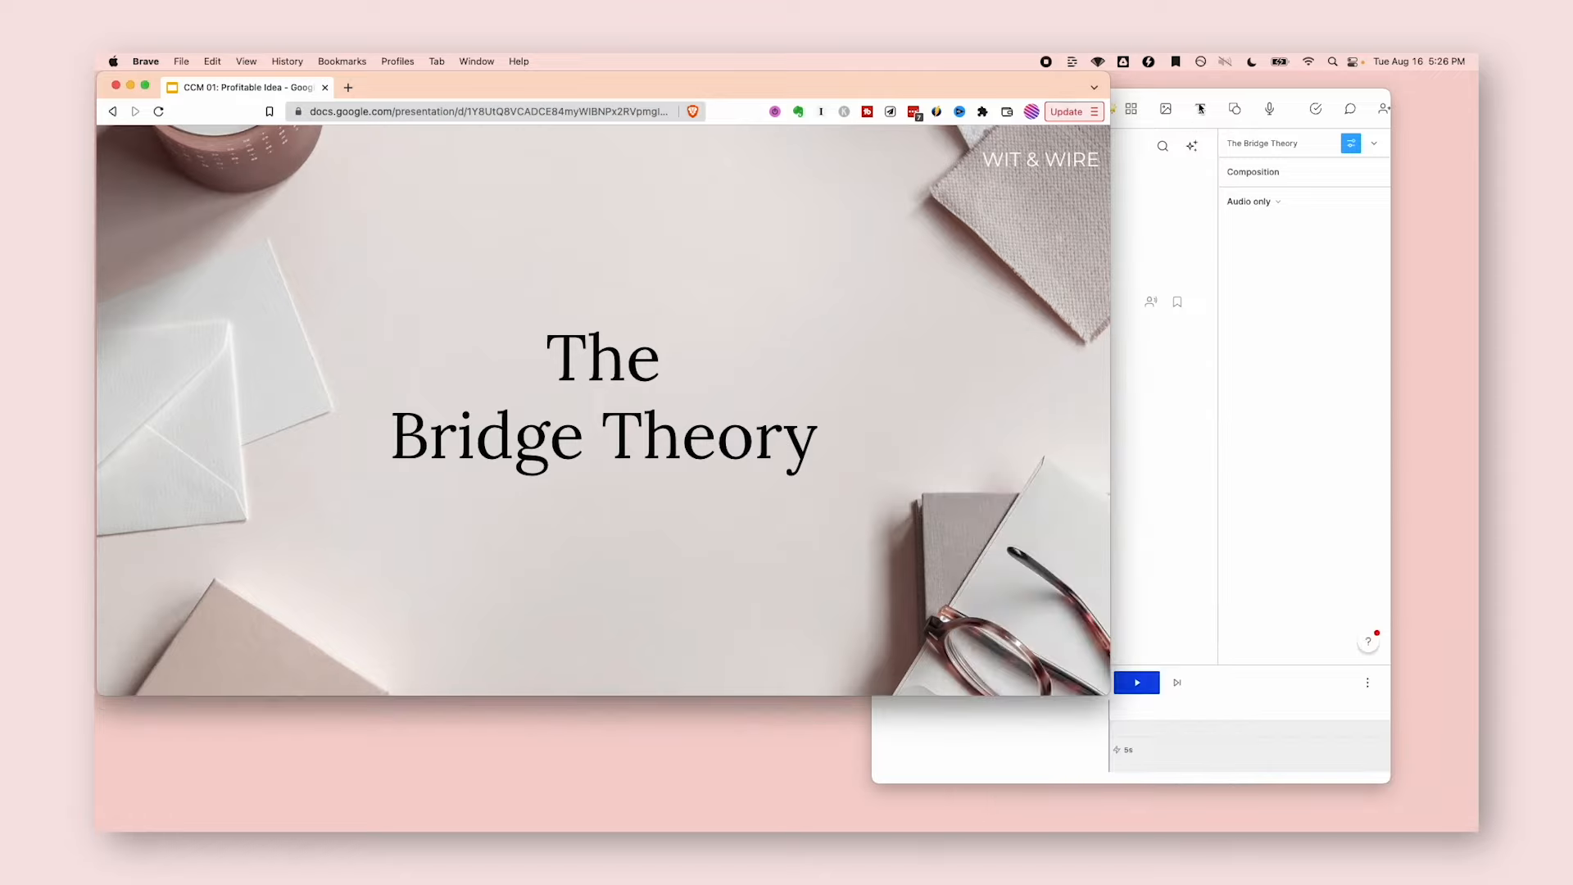
- Return to Descript, widen its window over the slideshow, and set up a recording in Screen mode
drag(1199, 98, 1263, 91)
drag(939, 84, 402, 86)
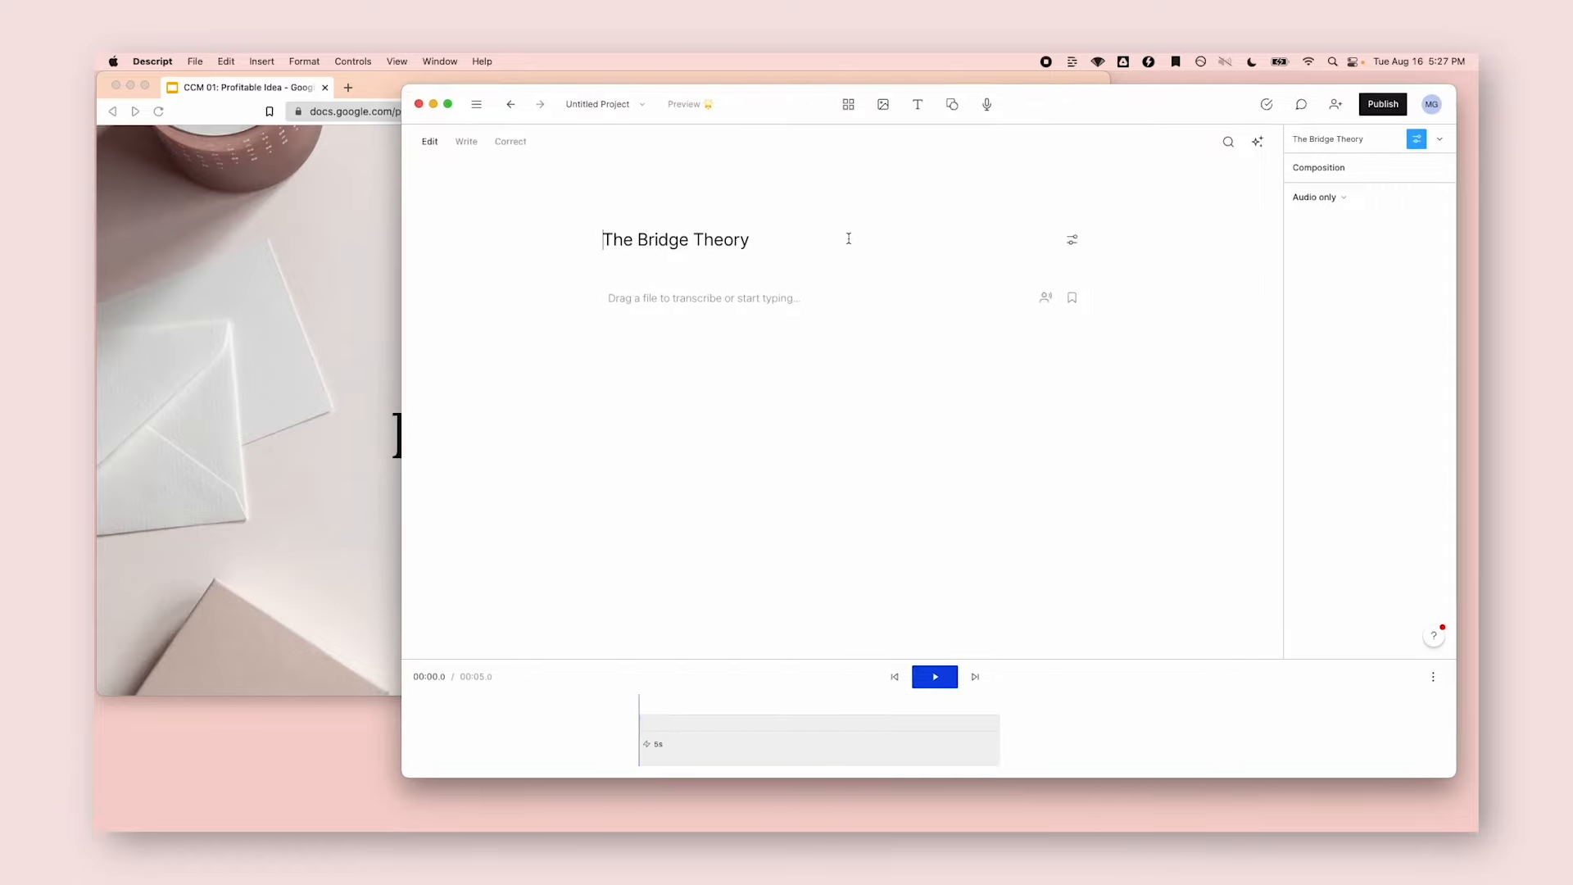
click(987, 106)
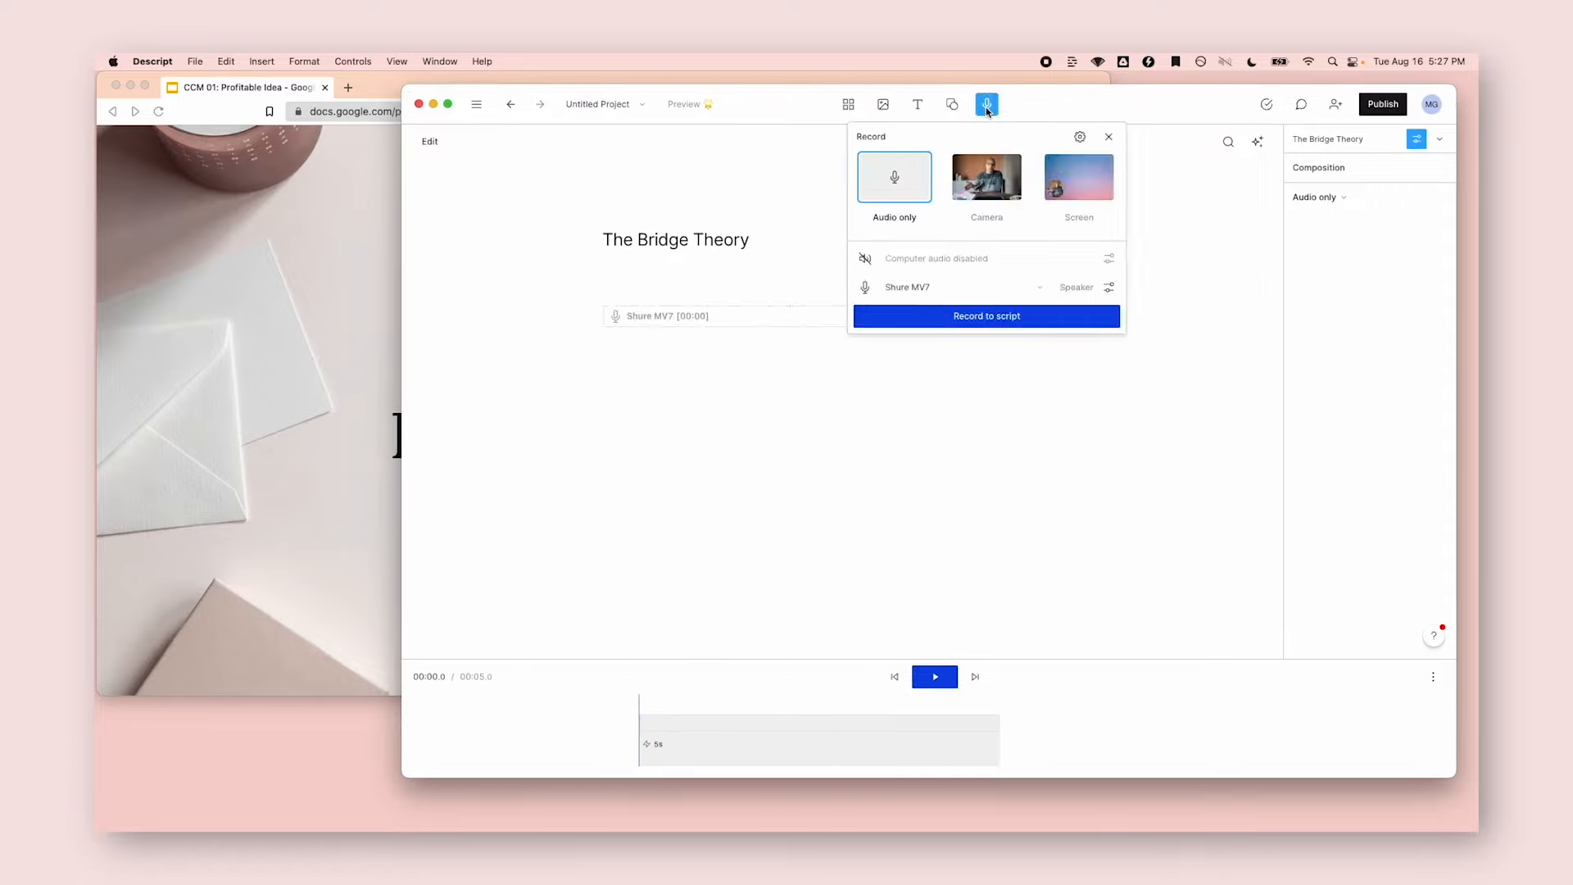
click(1086, 179)
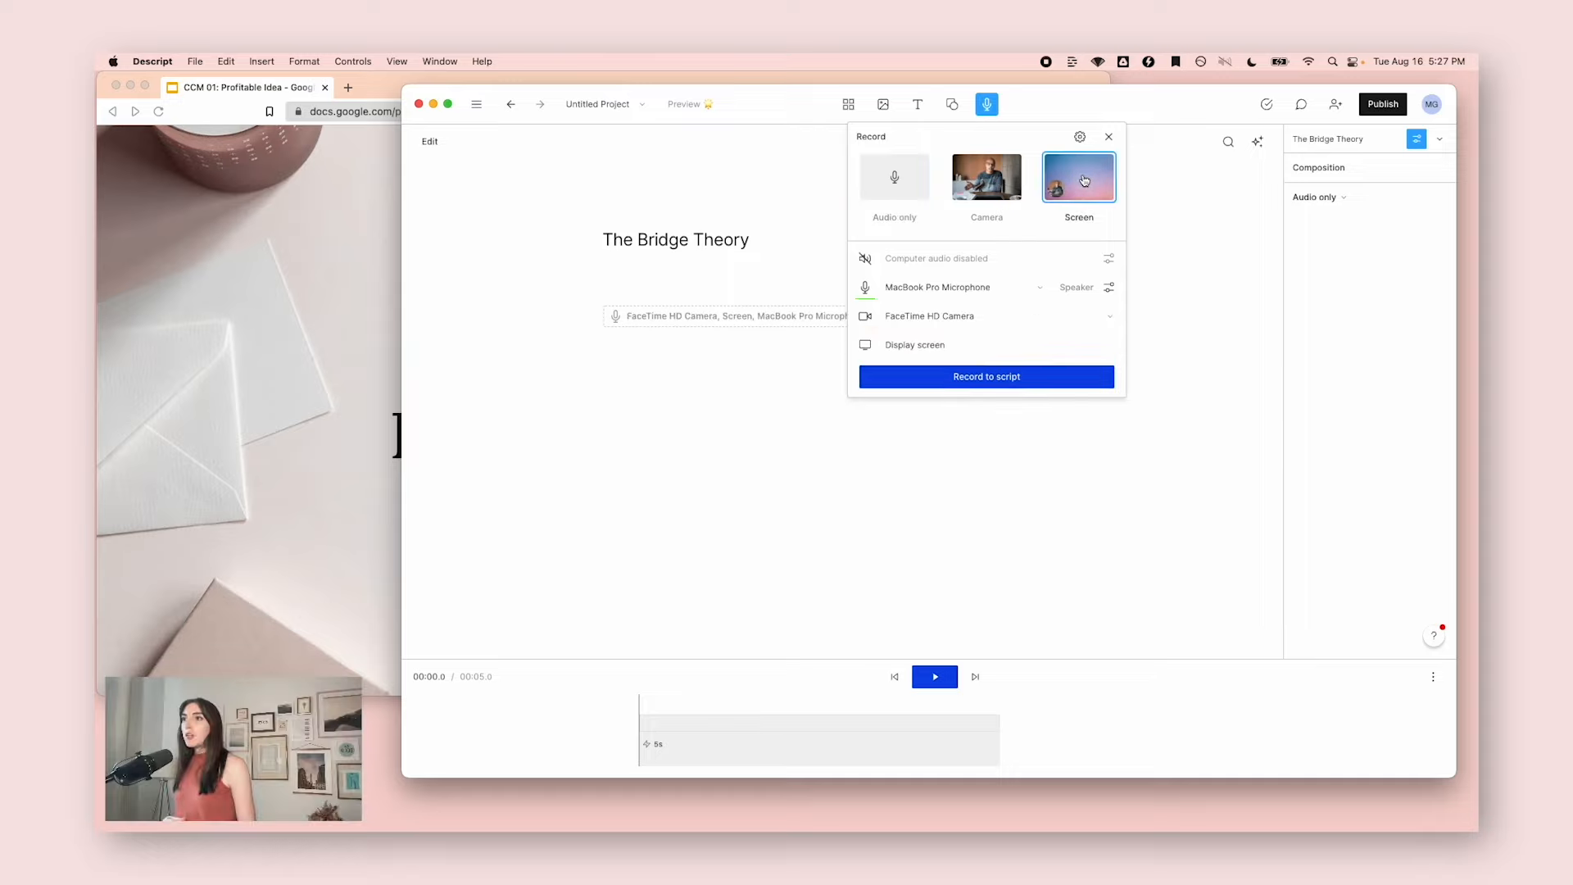
- Set the recording's microphone to Shure MV7 and its camera to HD Pro Webcam C920
click(948, 300)
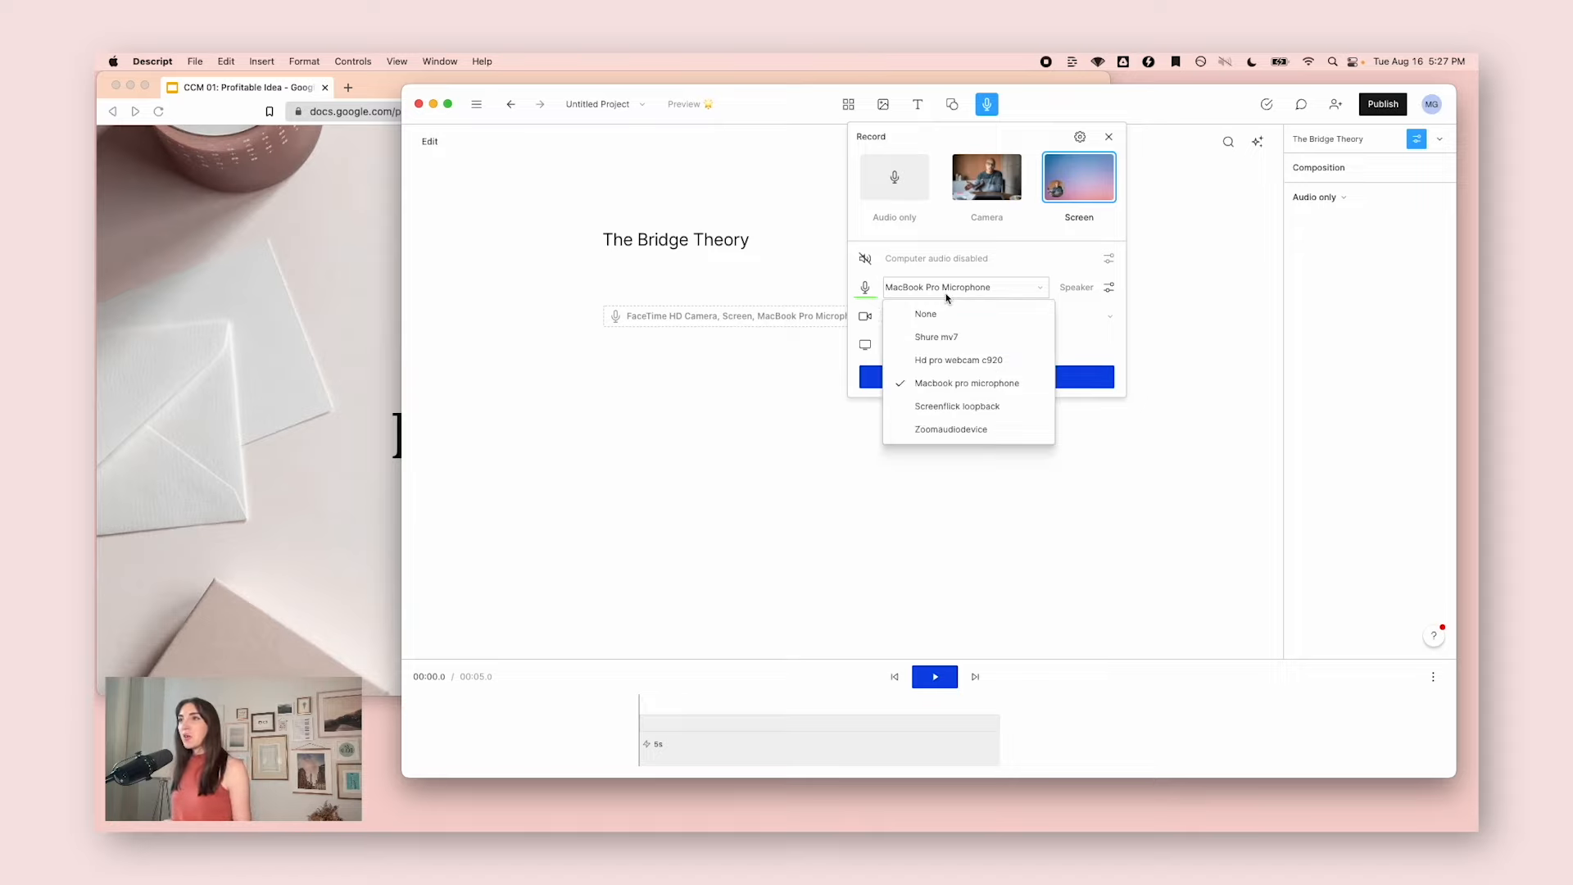
click(954, 338)
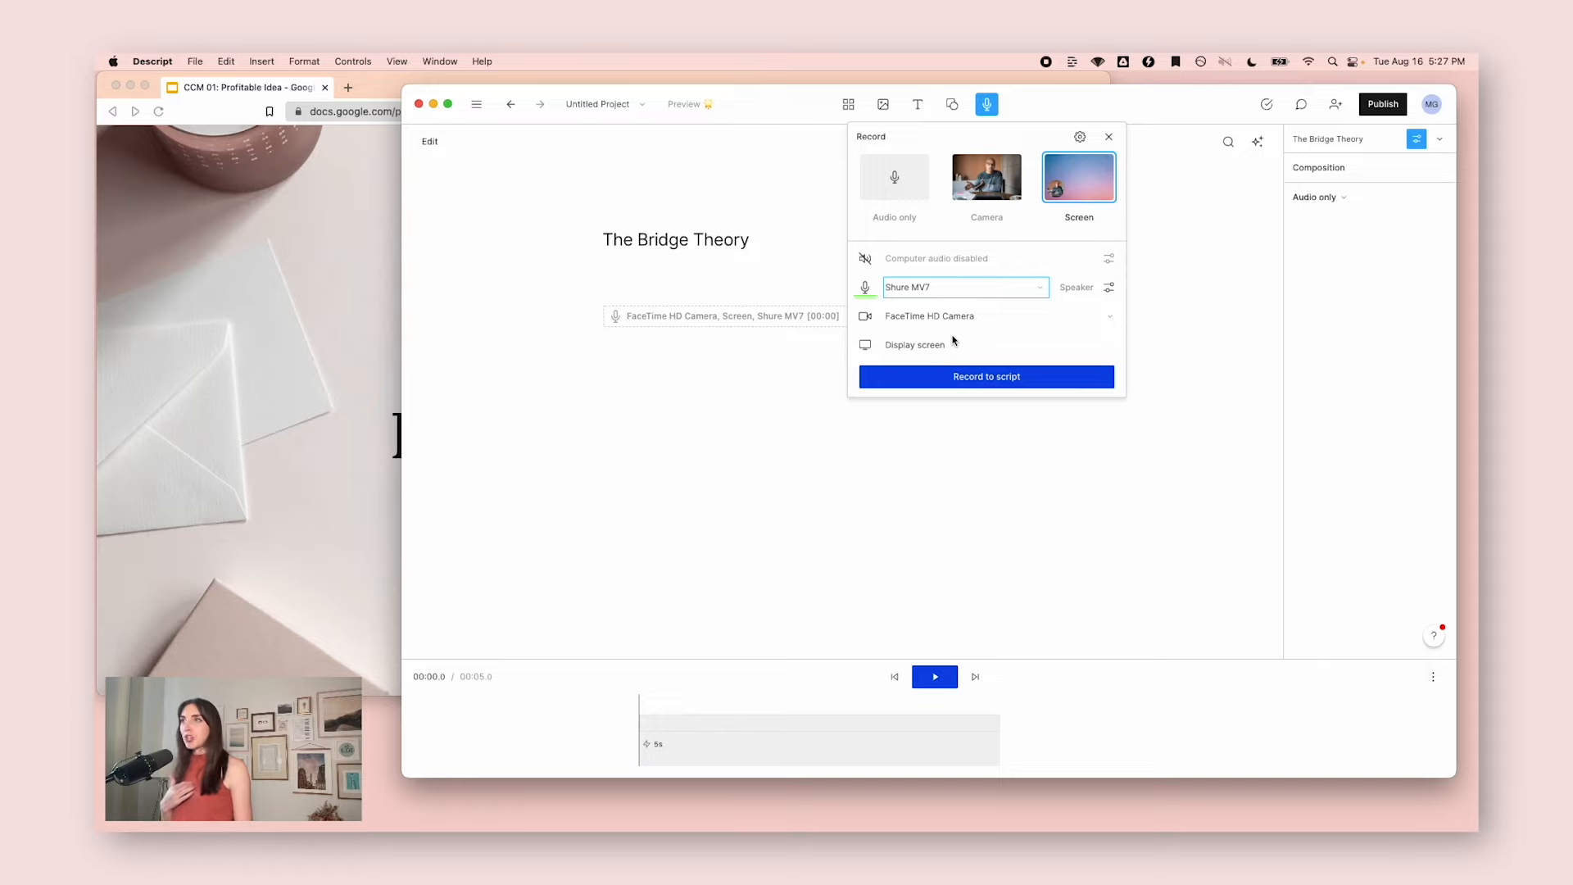
click(952, 325)
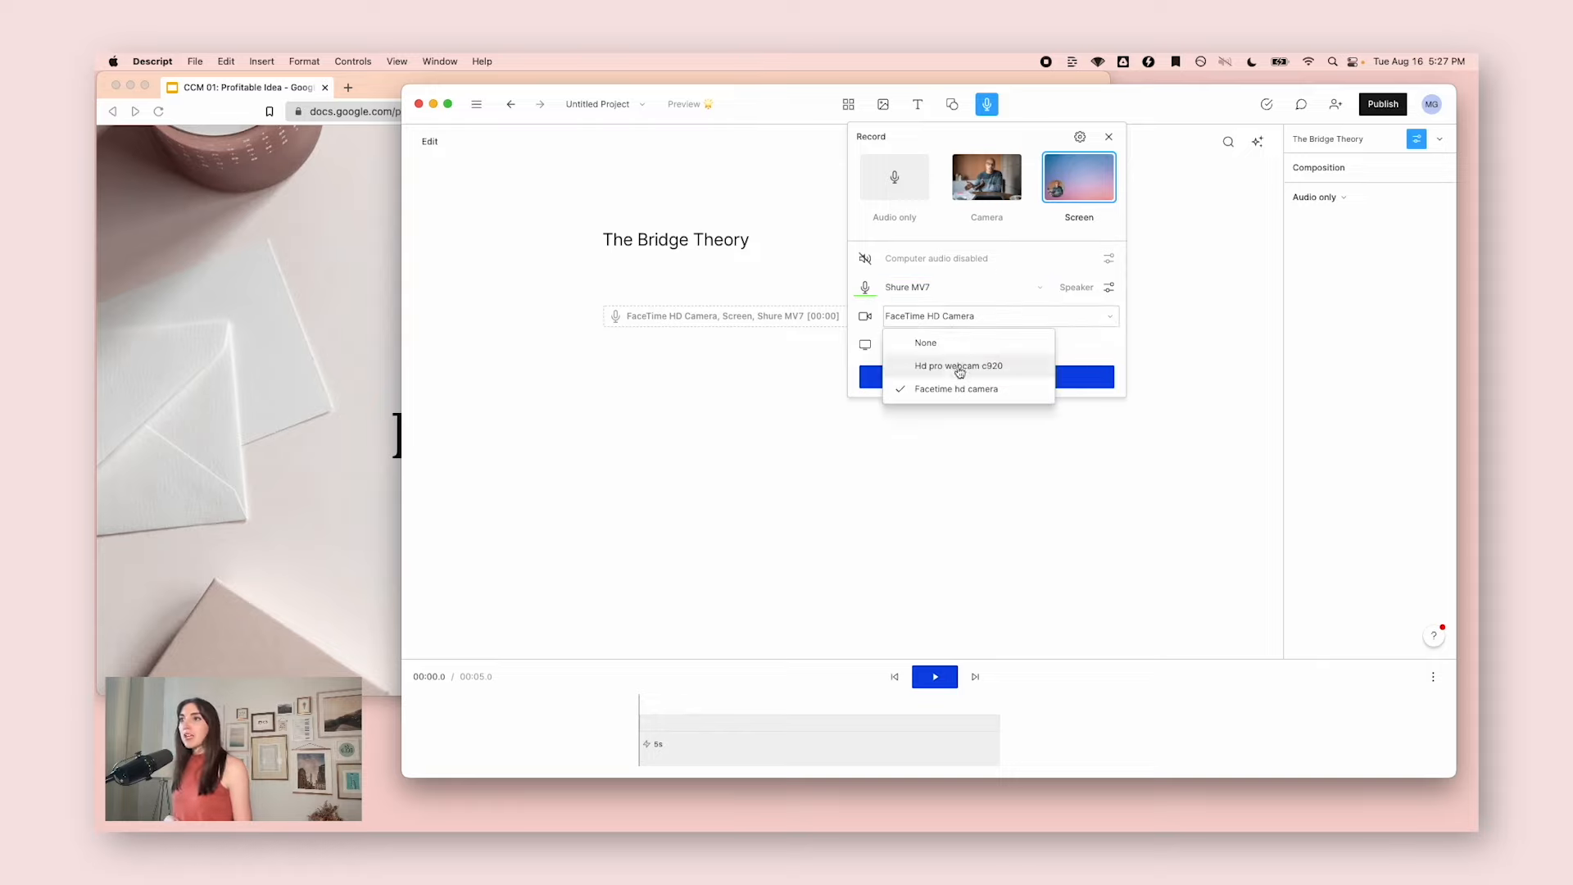
click(953, 366)
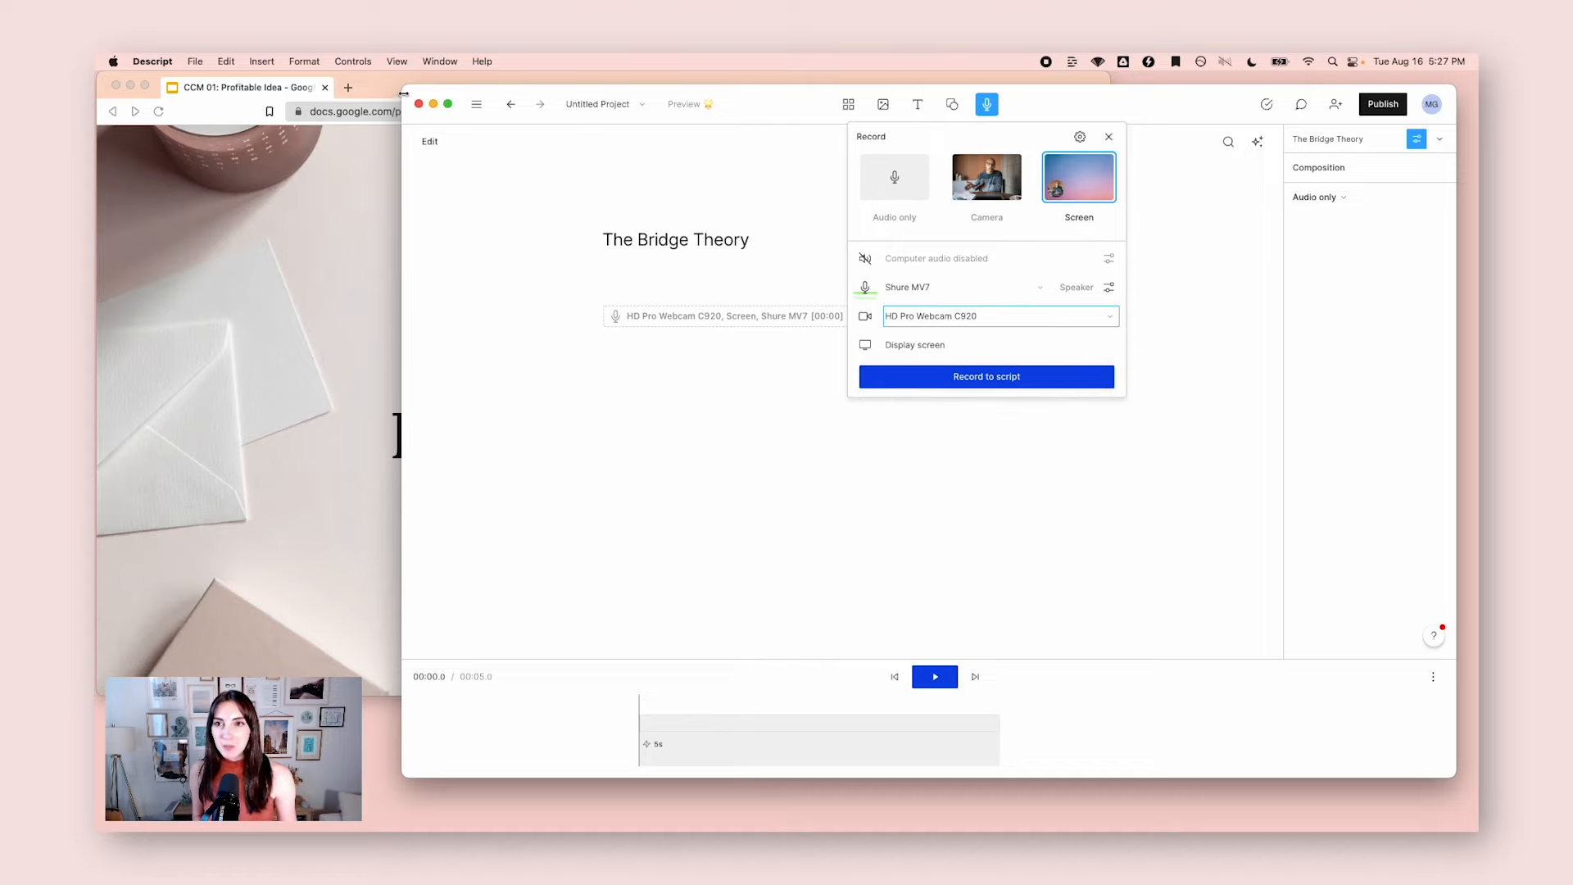
- Narrow the Descript window so it sits beside the slideshow window
drag(404, 89, 999, 70)
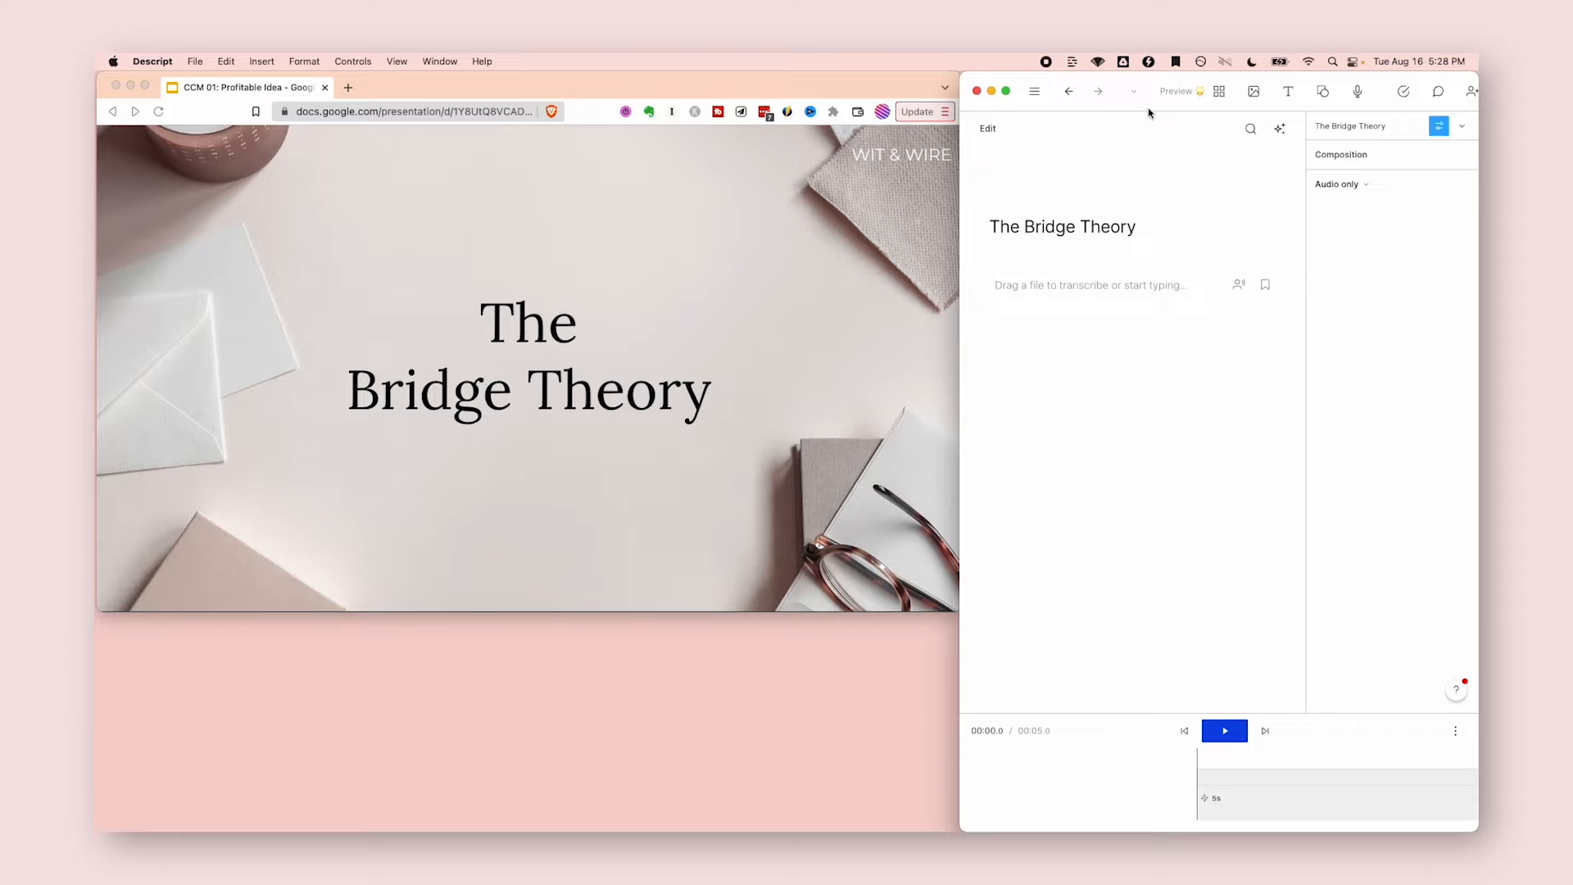
- Record to script in Screen mode, framing only the slide area at about 1192x673, and start recording
click(1359, 93)
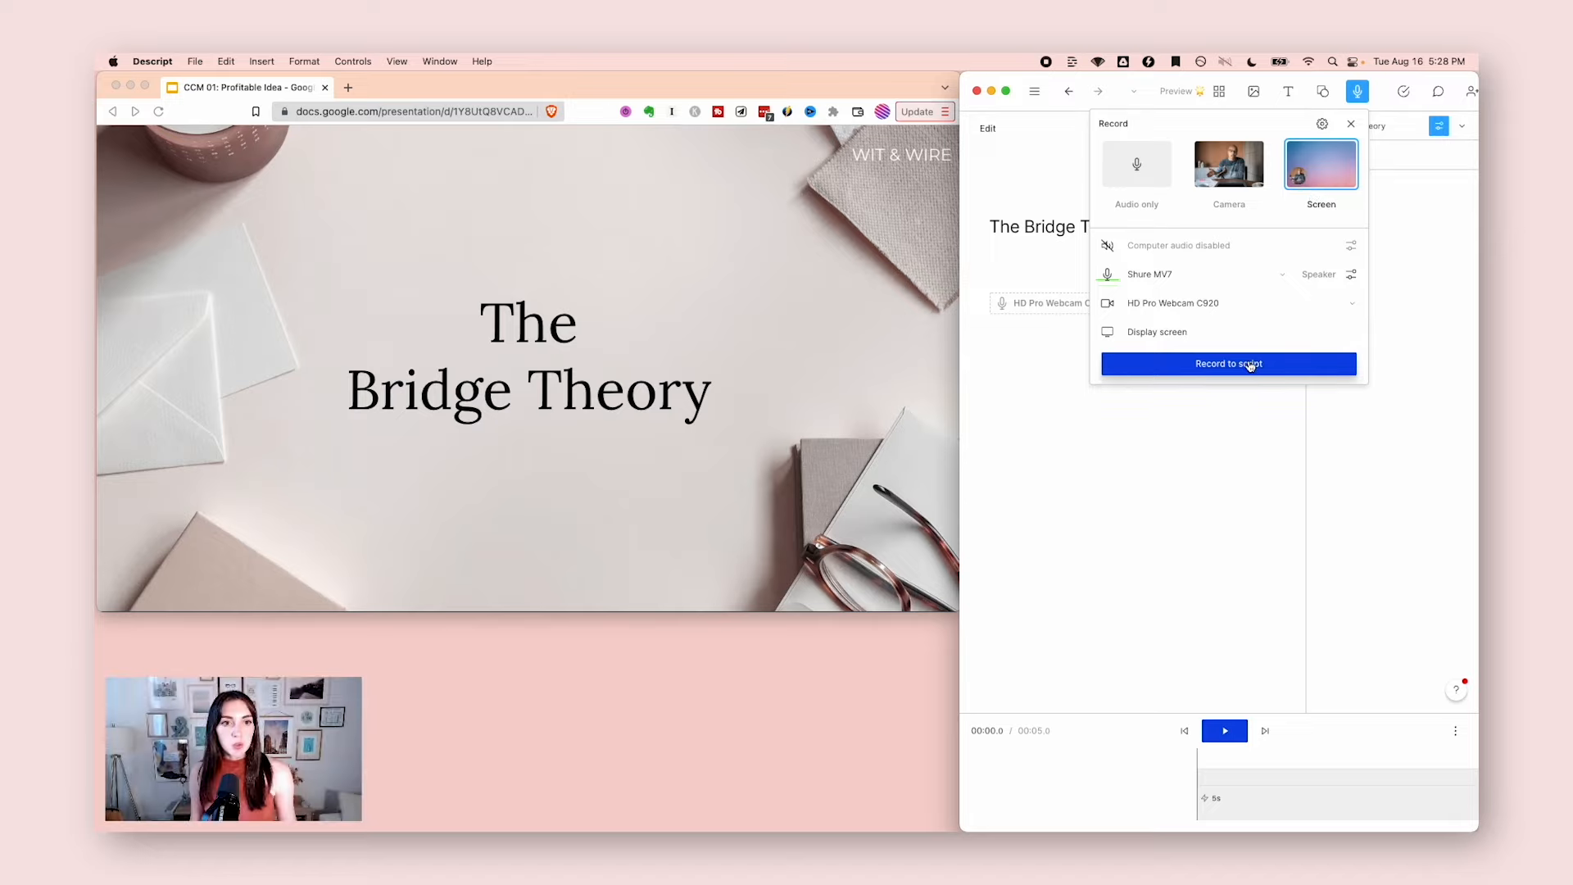
click(1250, 366)
drag(99, 129, 957, 612)
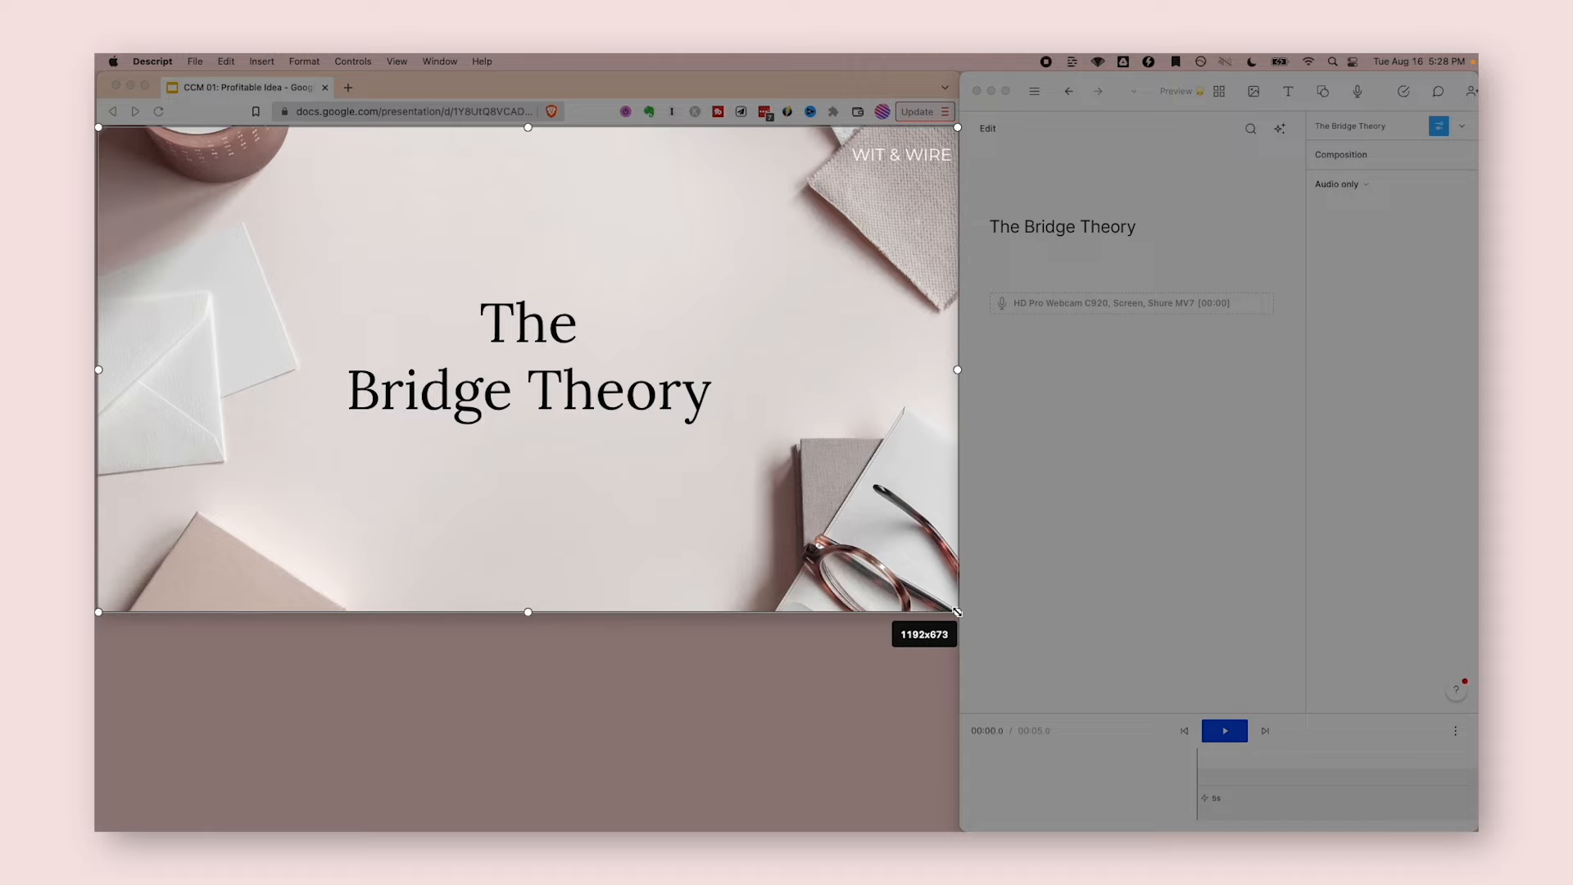
click(544, 371)
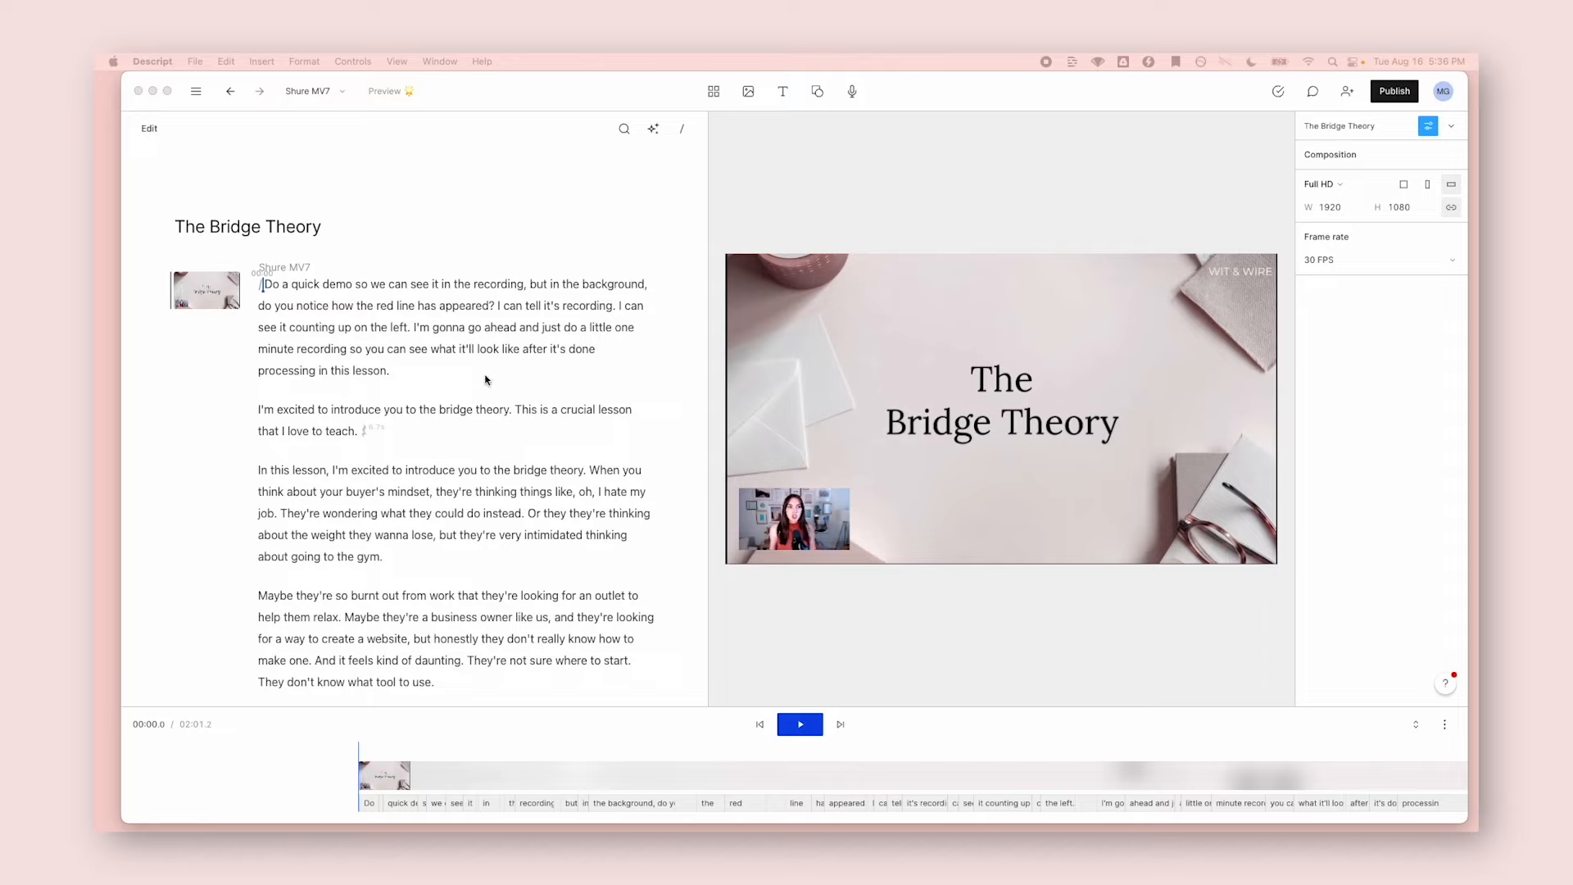
- Delete the transcript's opening paragraph, from "Do a quick demo" to "processing in this lesson."
click(357, 433)
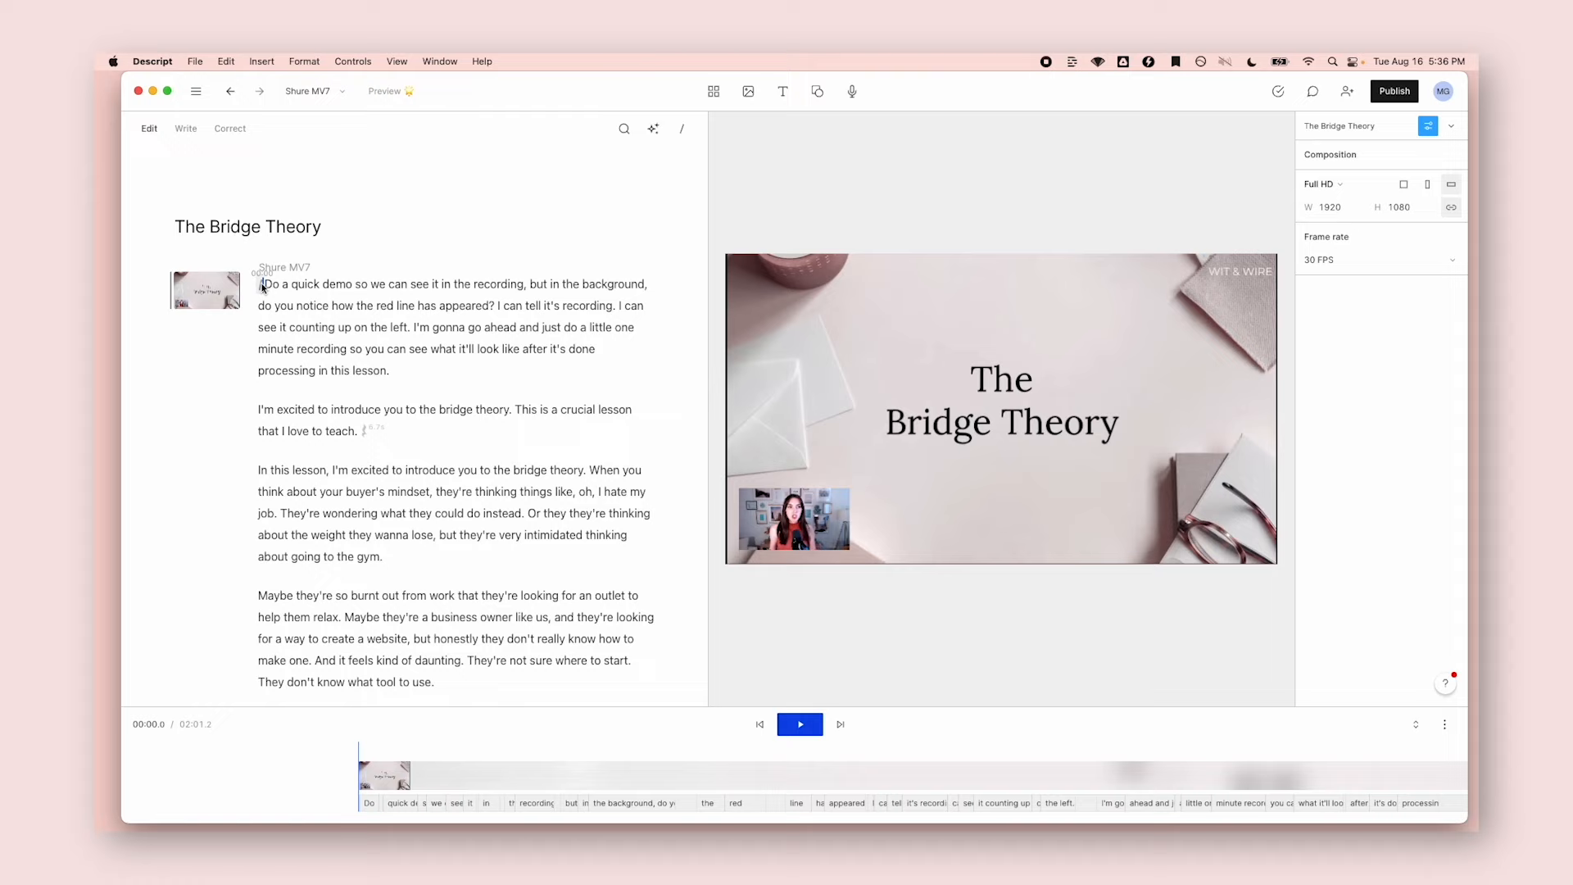
drag(263, 286, 414, 373)
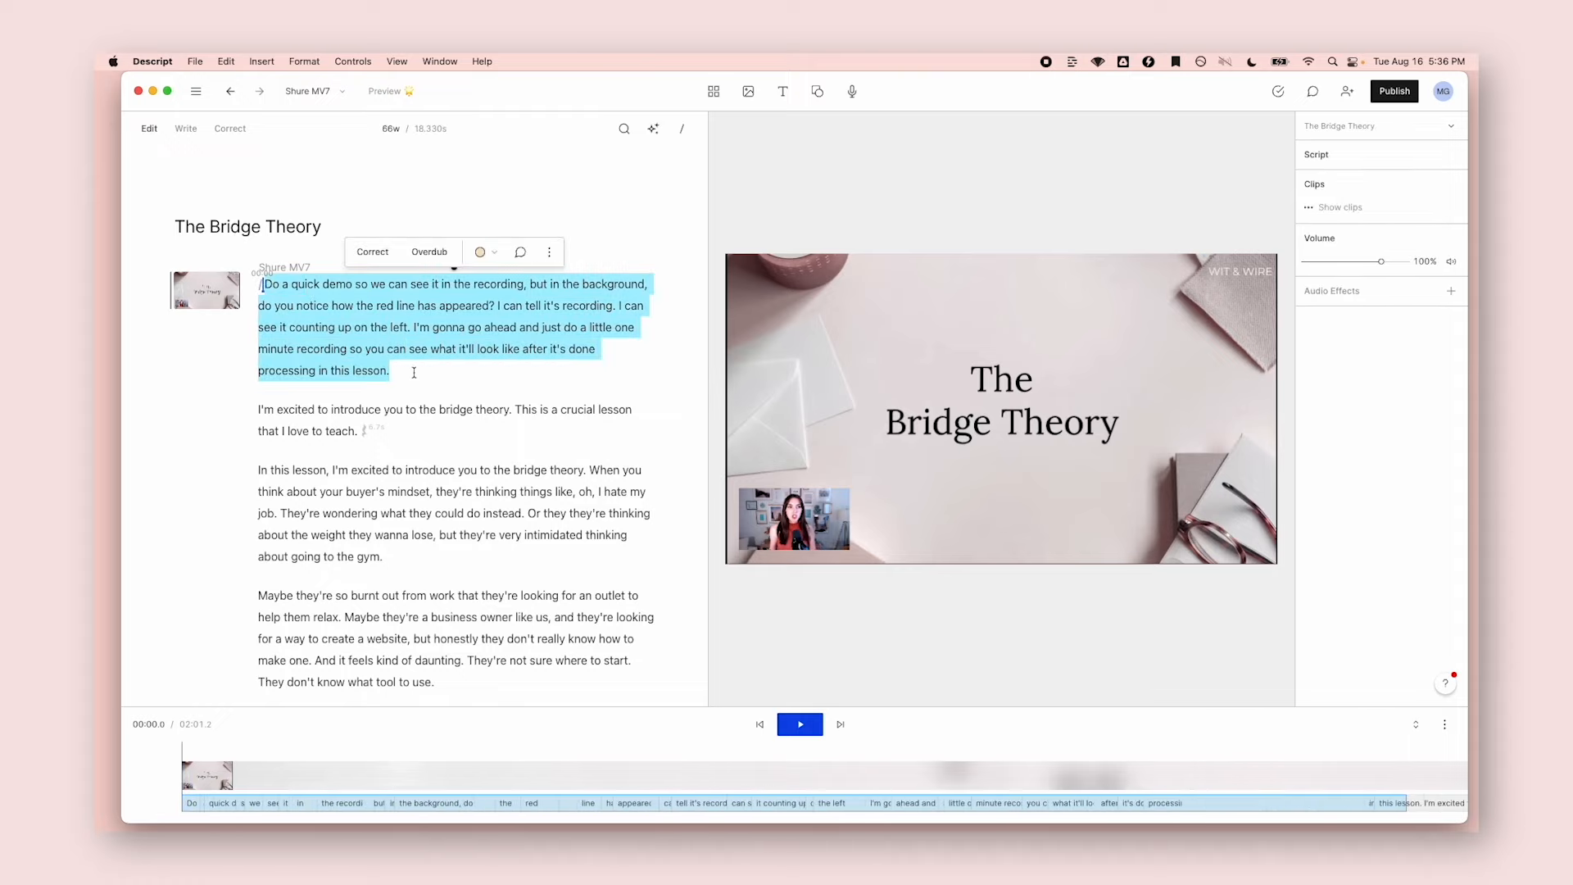
key(BackSpace)
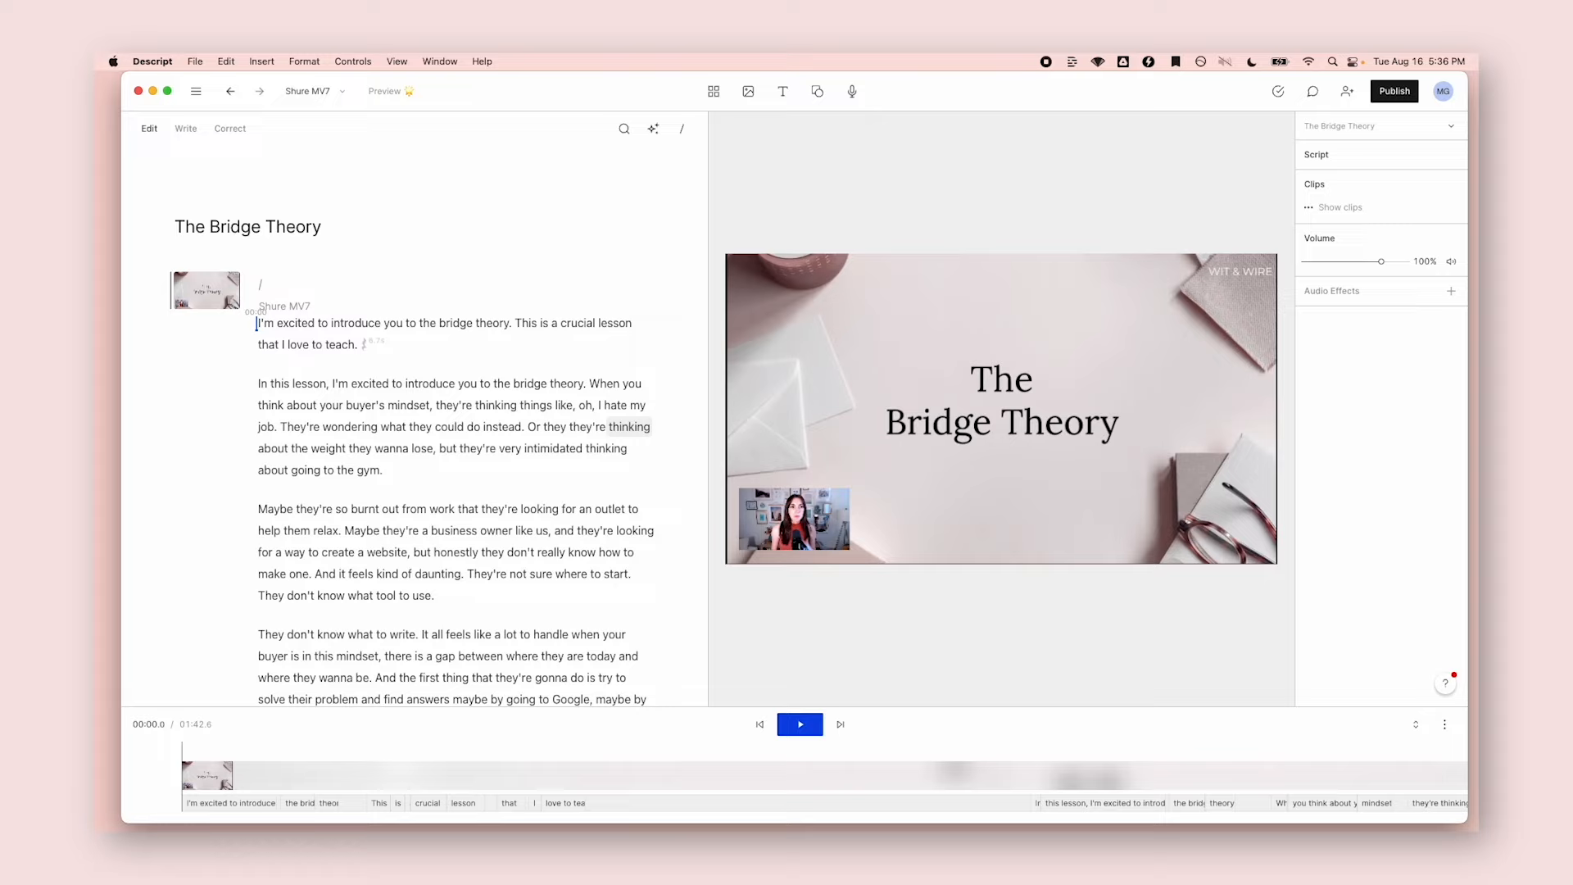
- Delete the duplicate introduction from the transcript, "I'm excited to introduce you to the bridge theory. This is a crucial lesson that I love to teach."
click(394, 360)
drag(257, 323, 368, 345)
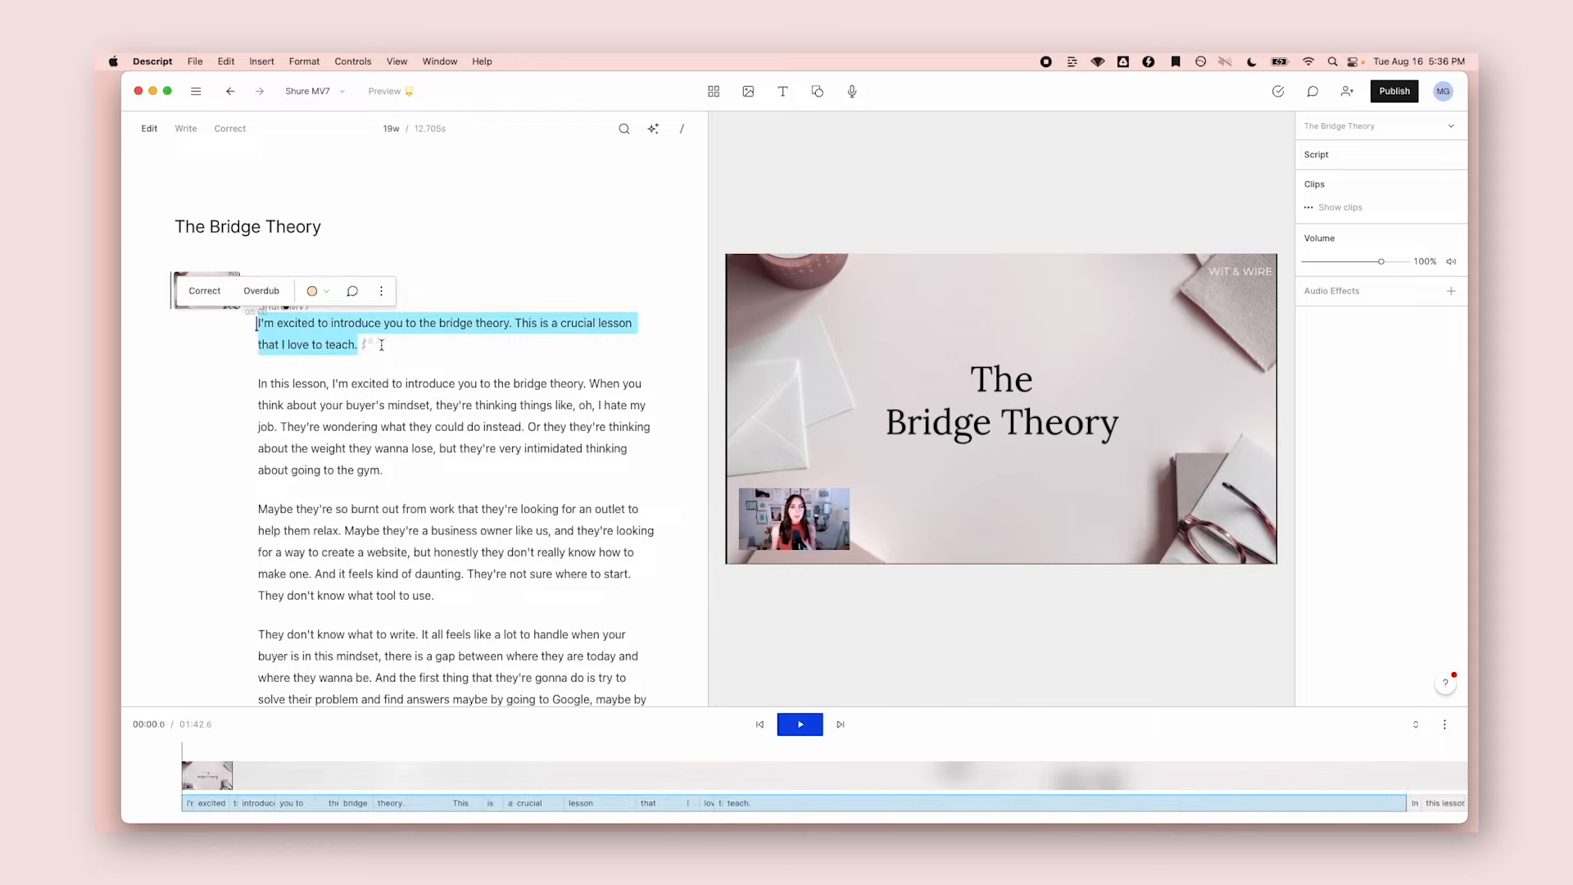
drag(258, 384, 440, 408)
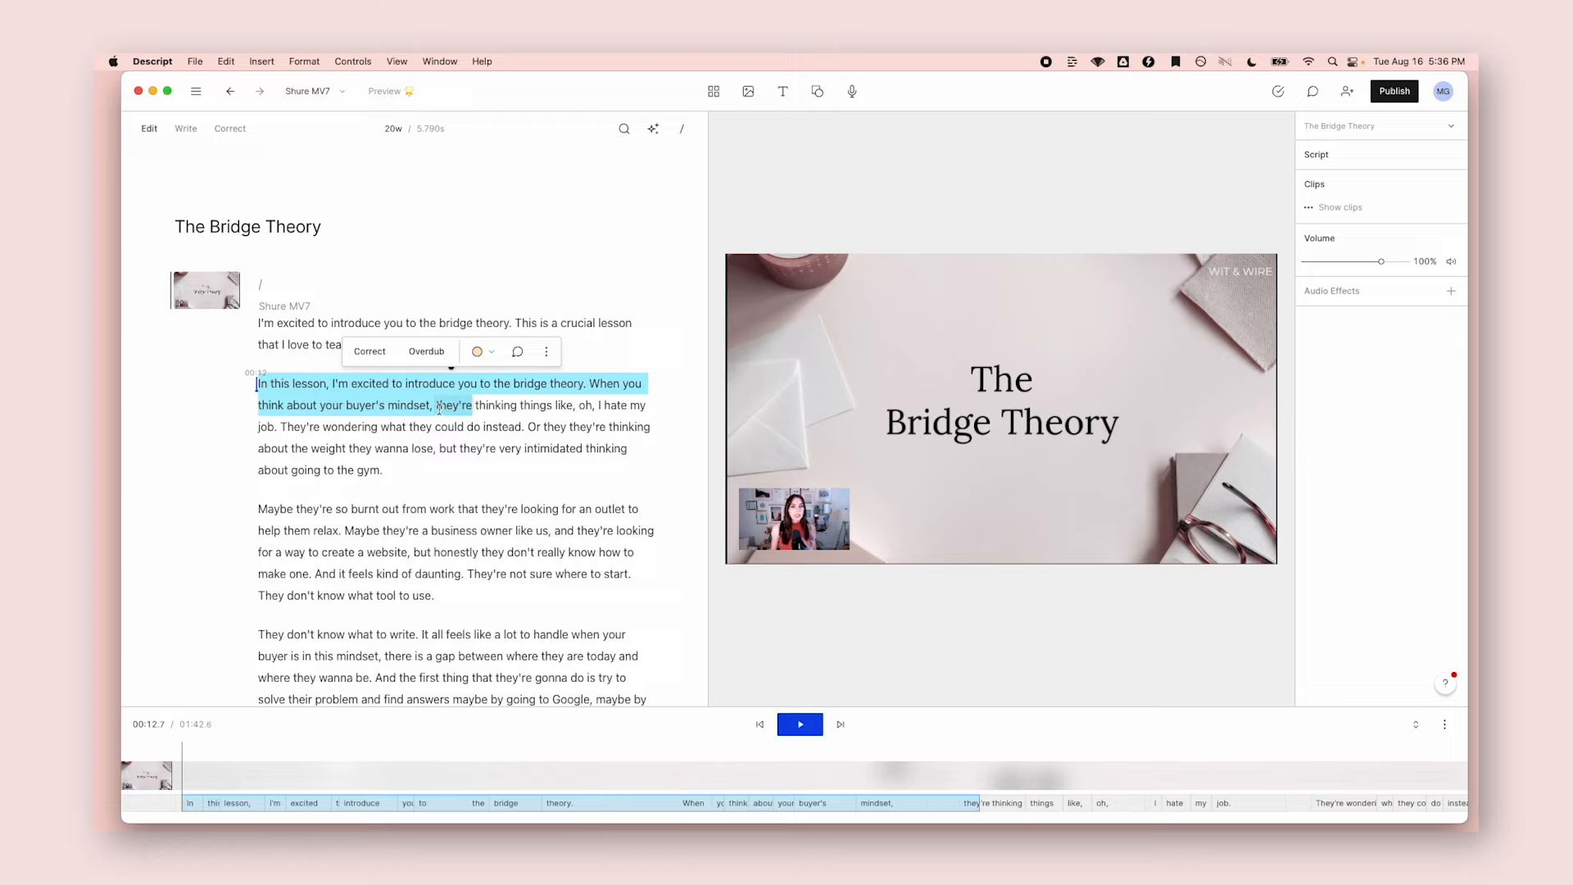
click(275, 347)
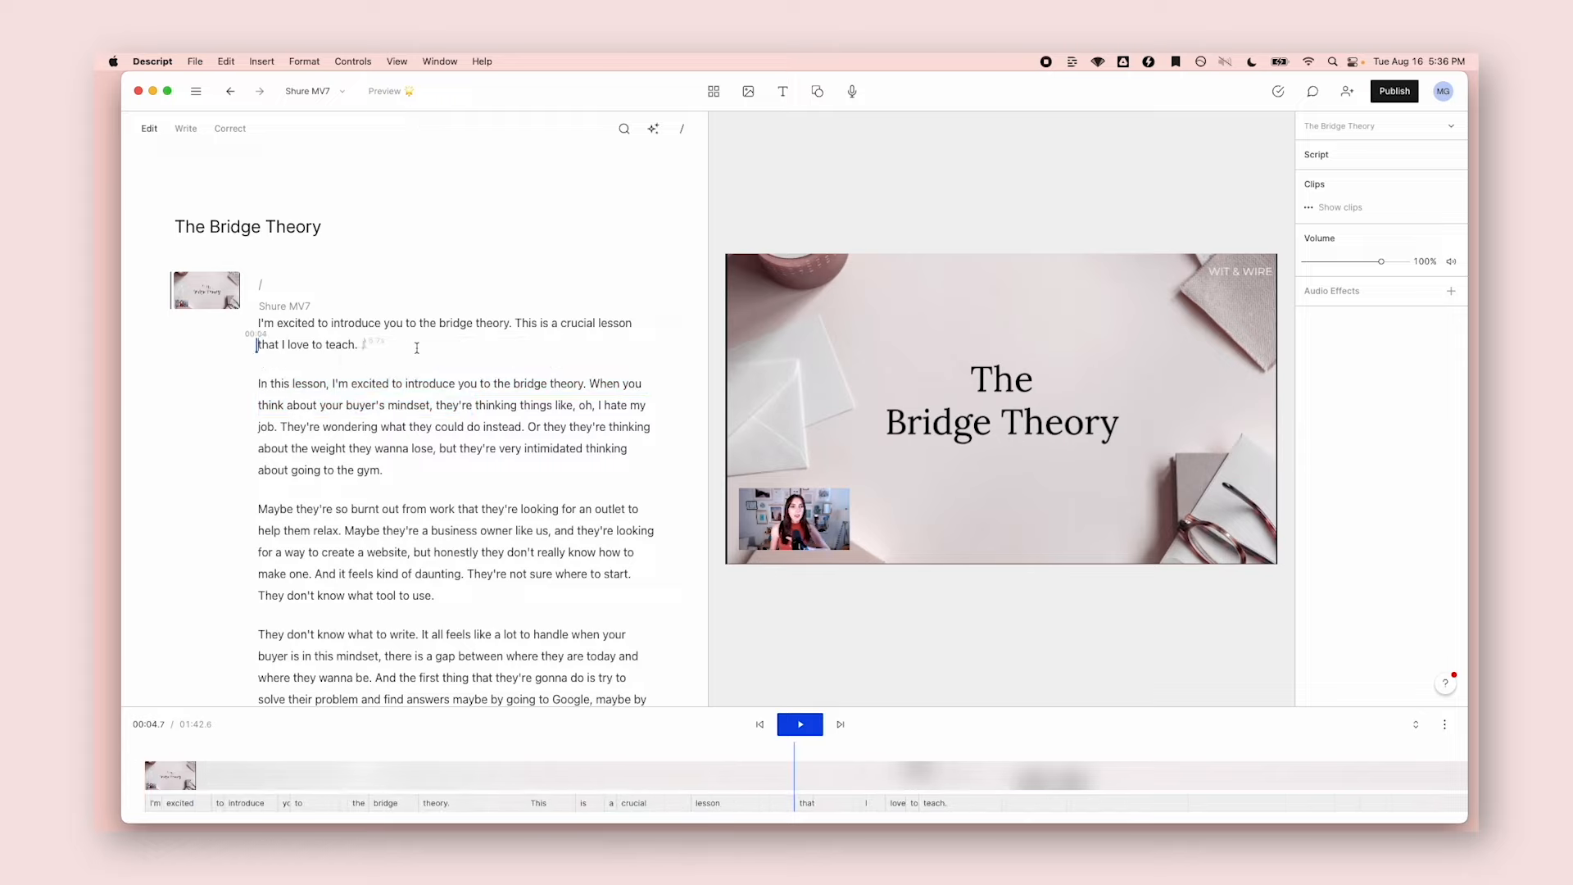
drag(383, 348, 262, 287)
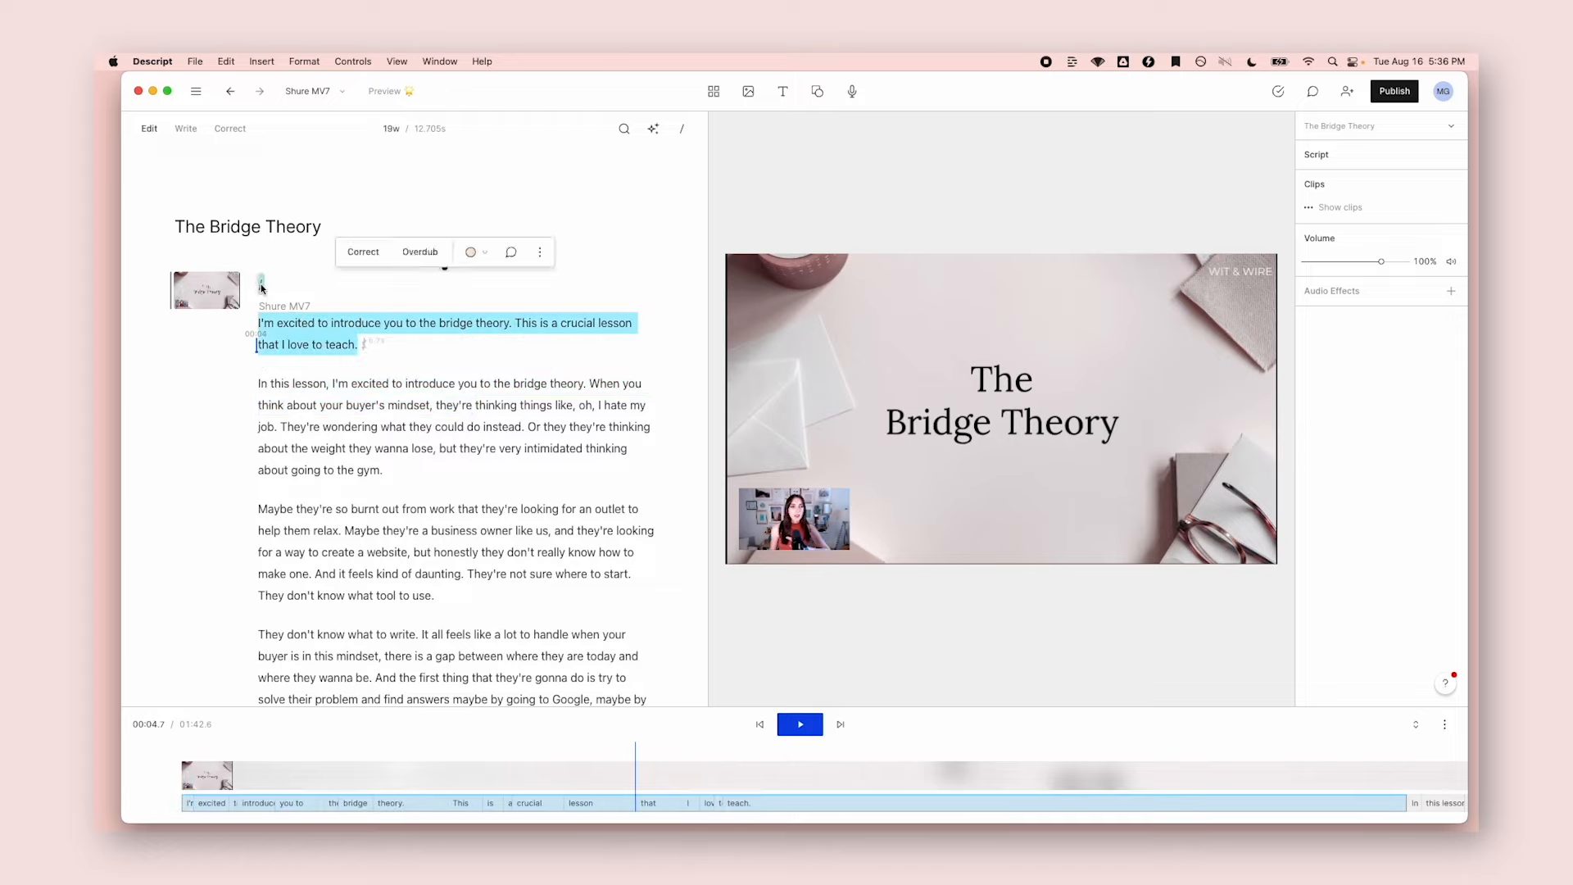
key(BackSpace)
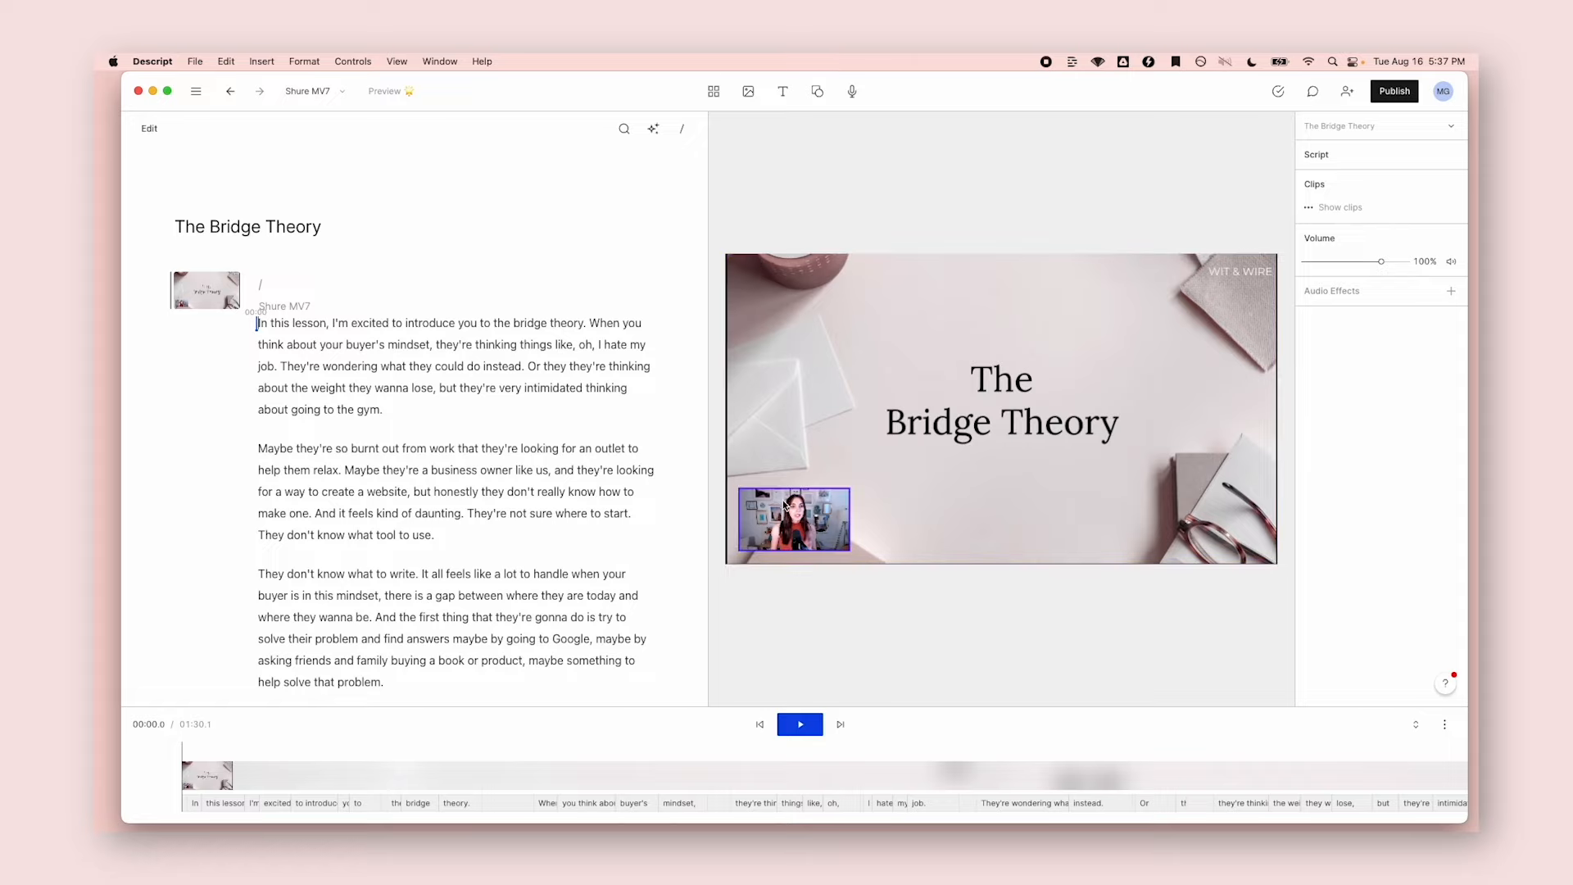
- Move the camera video to the slide's upper-right area beneath the WIT & WIRE logo and crop it nearly square
drag(784, 504, 1236, 318)
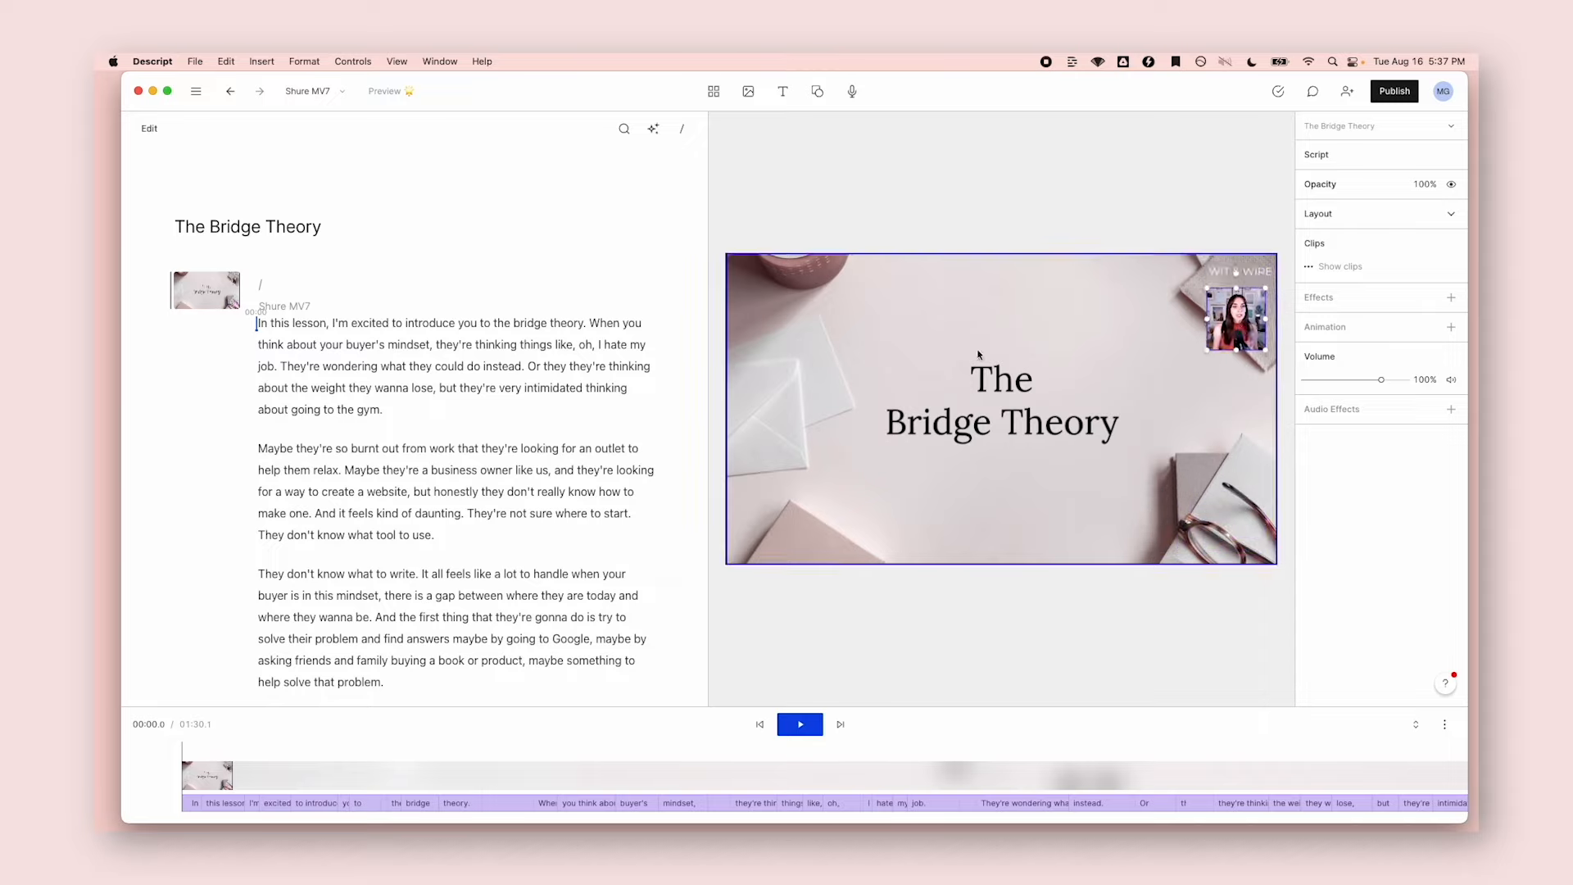
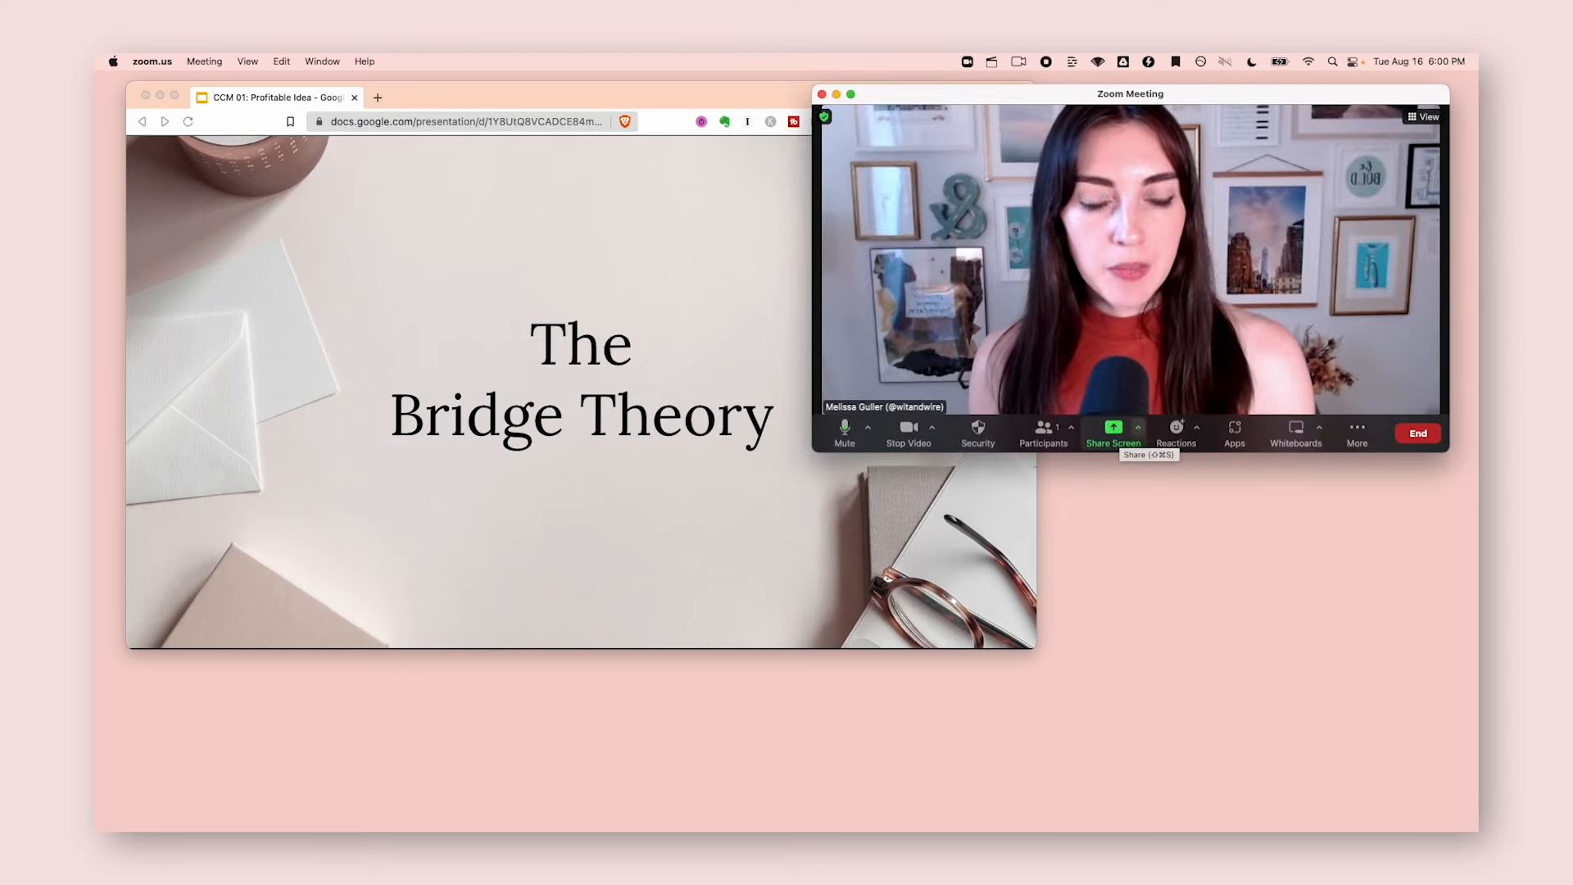
- Switch to the Zoom meeting and share a portion of the screen, fitting the share frame tightly around the slide
click(1114, 431)
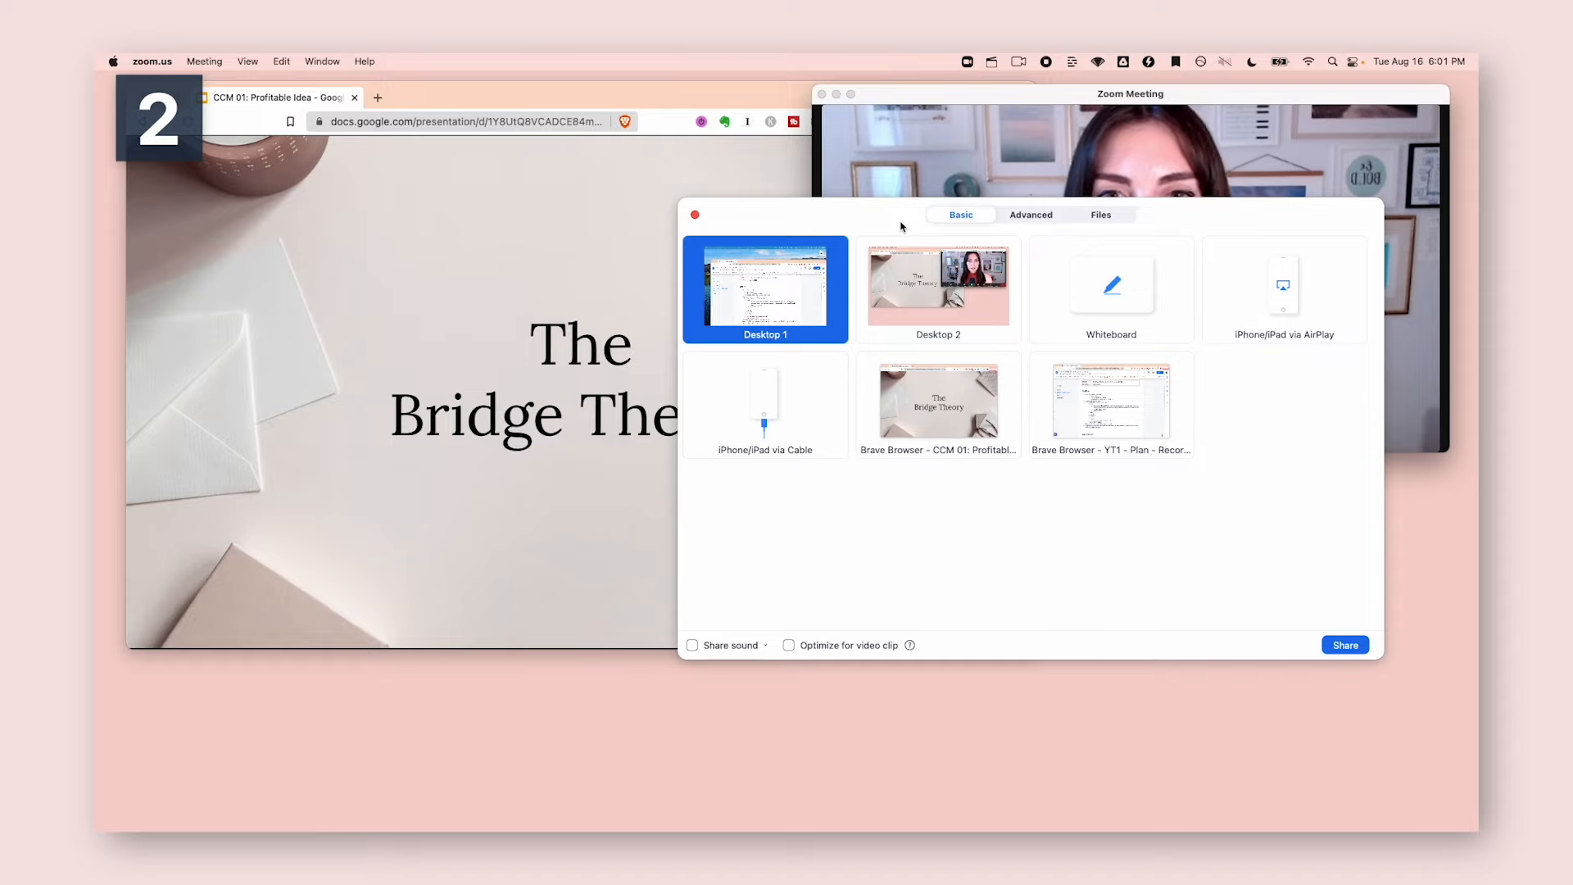
click(923, 389)
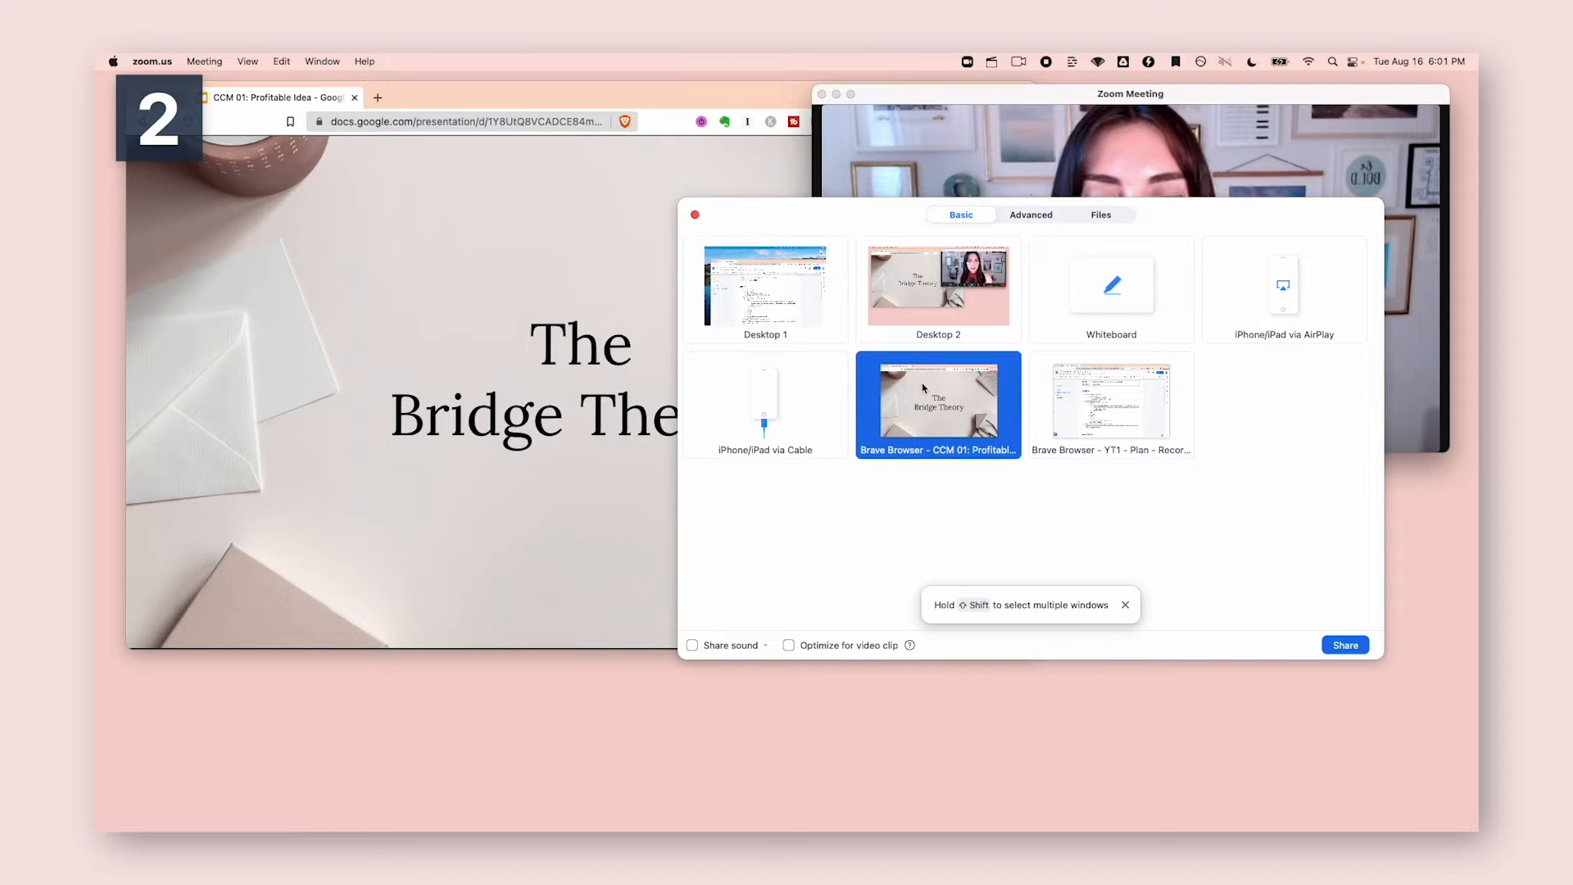
click(956, 305)
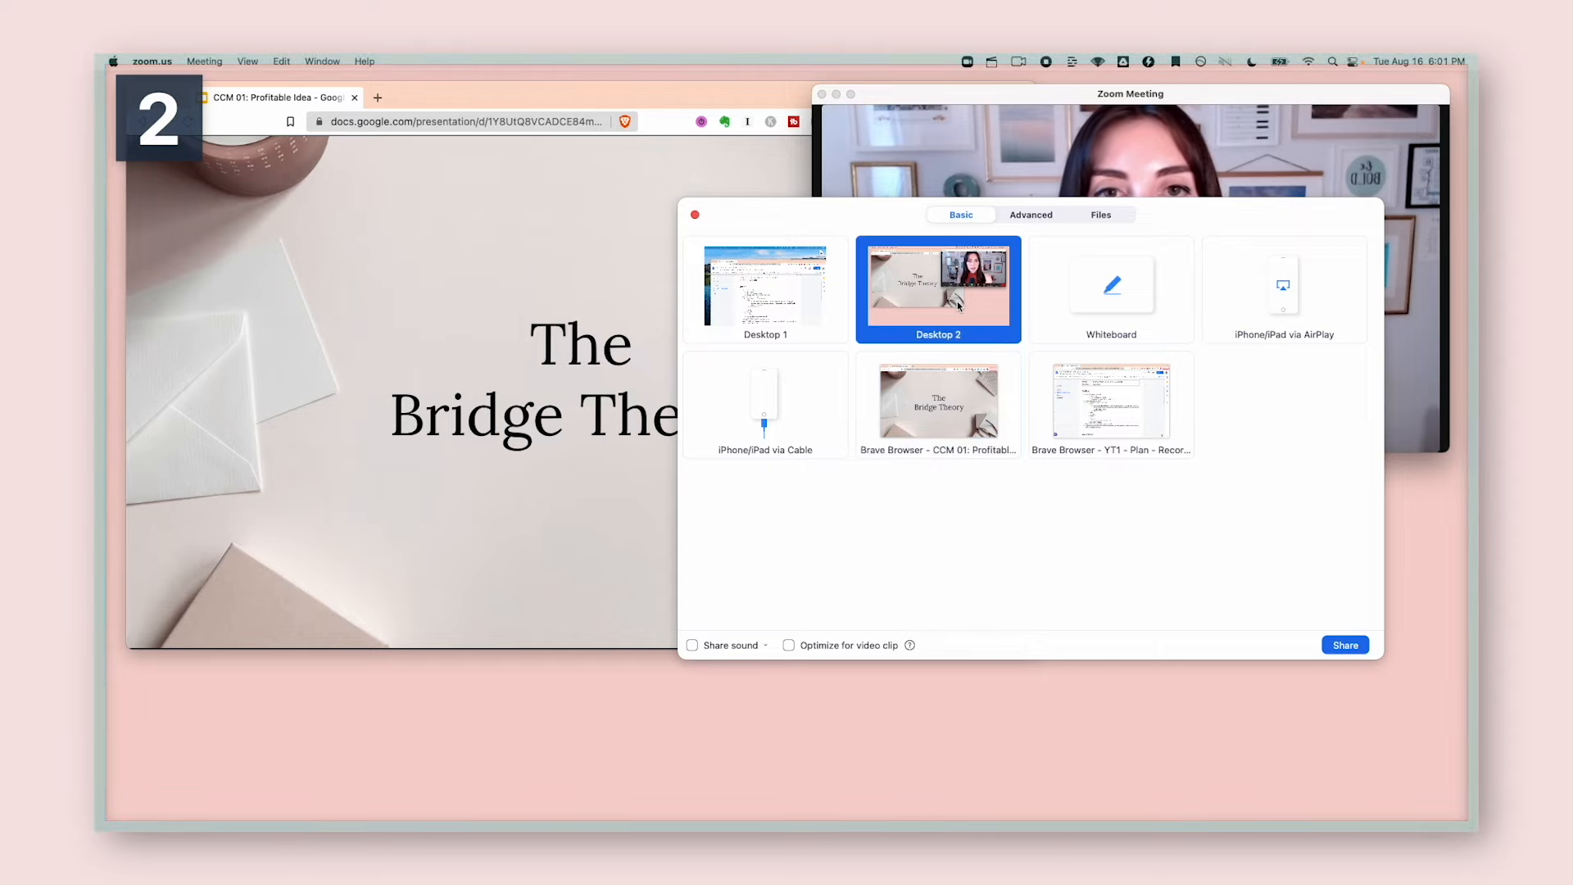
click(1031, 215)
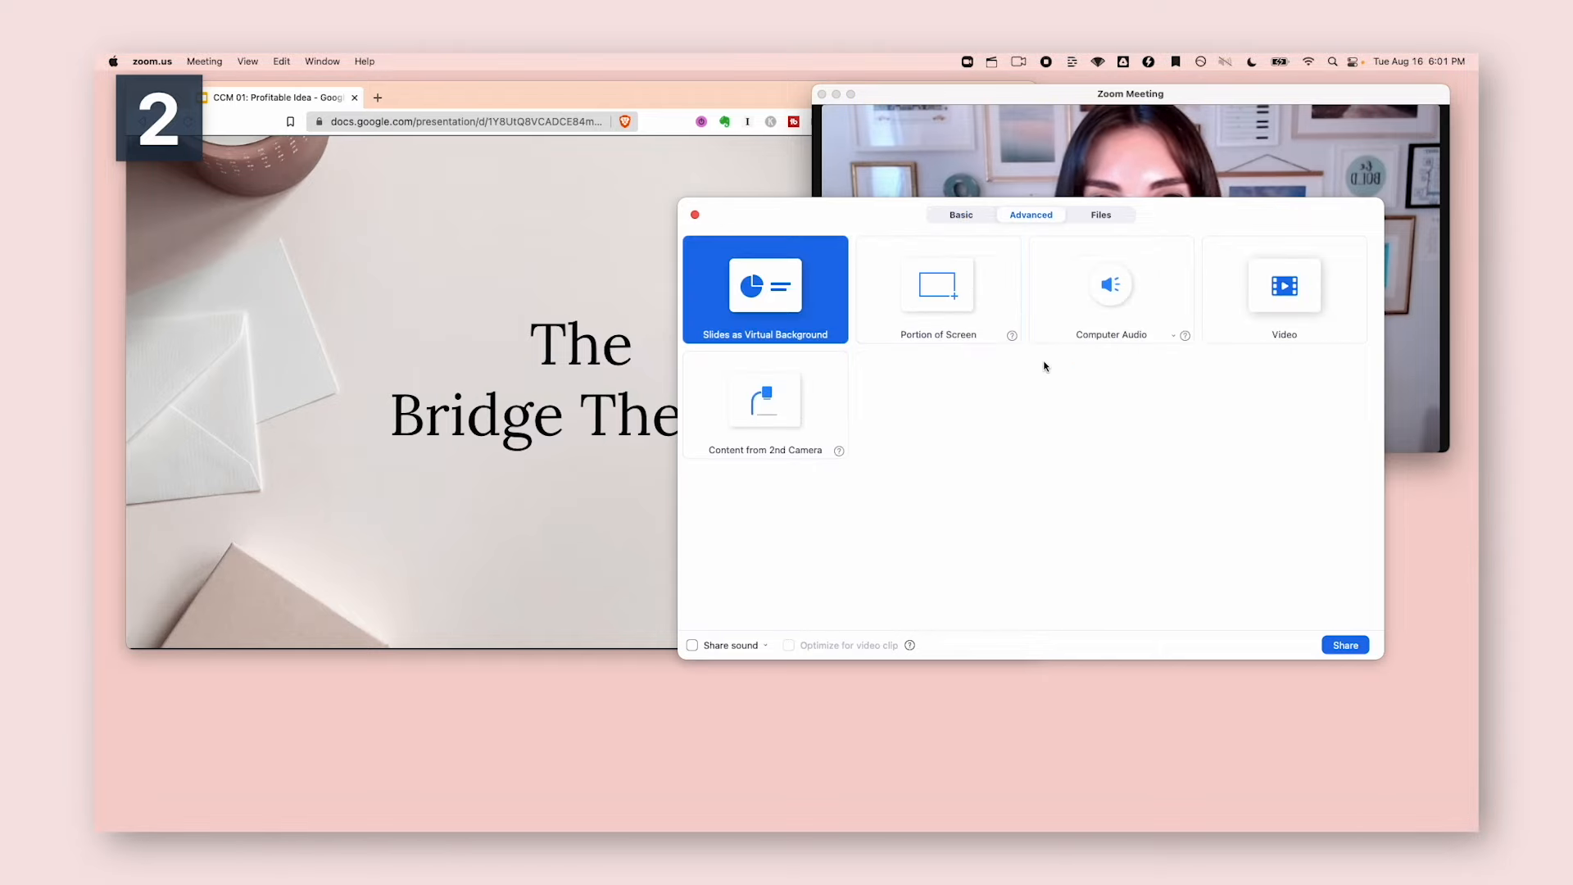
click(976, 322)
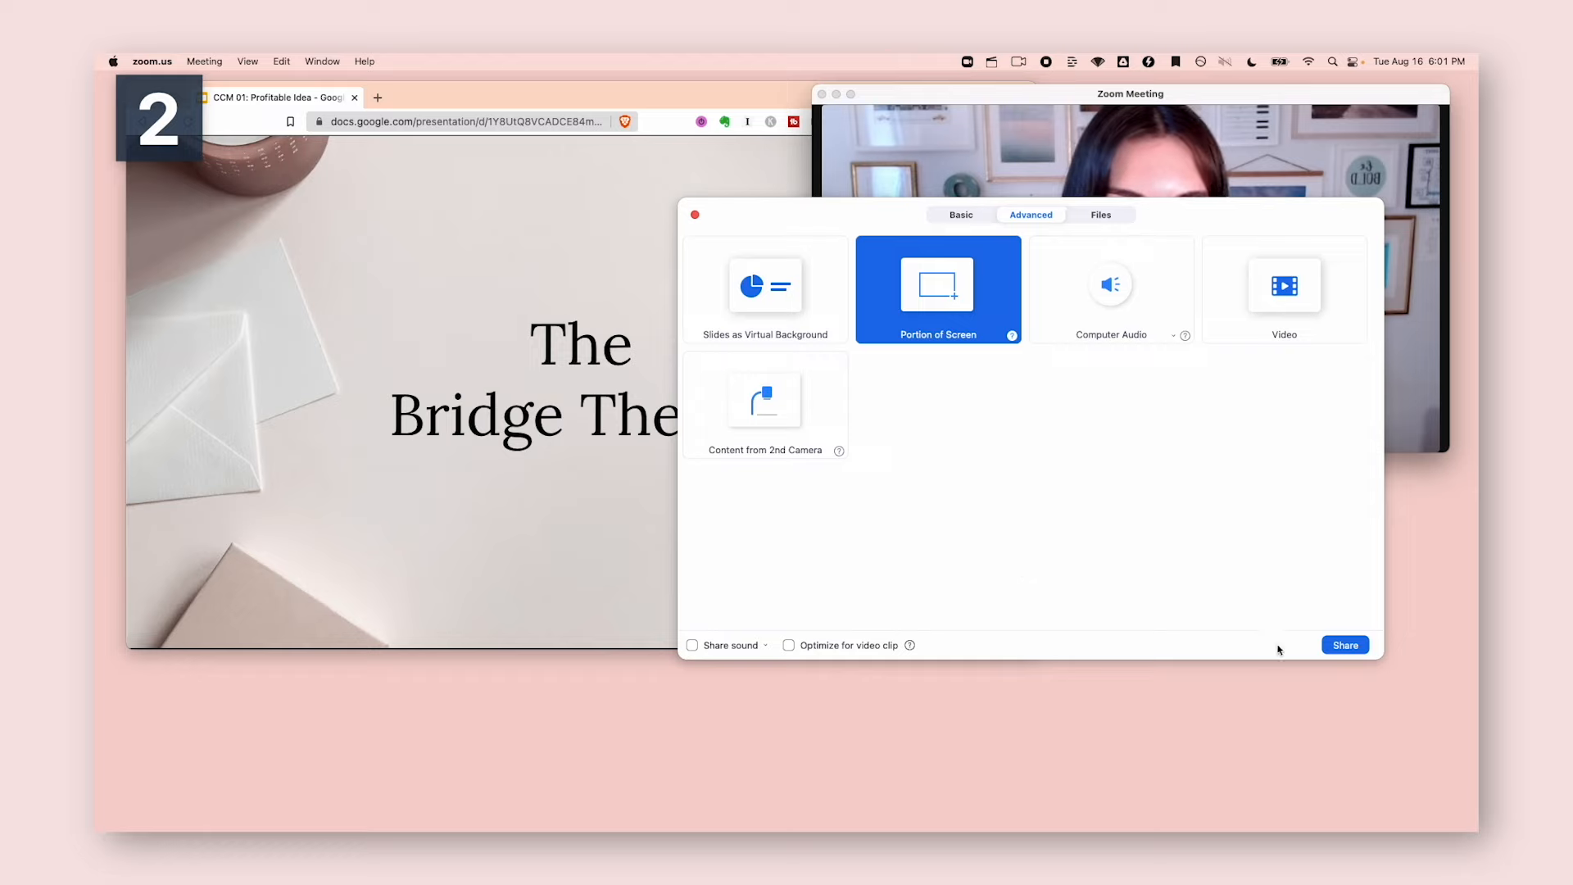
click(1339, 643)
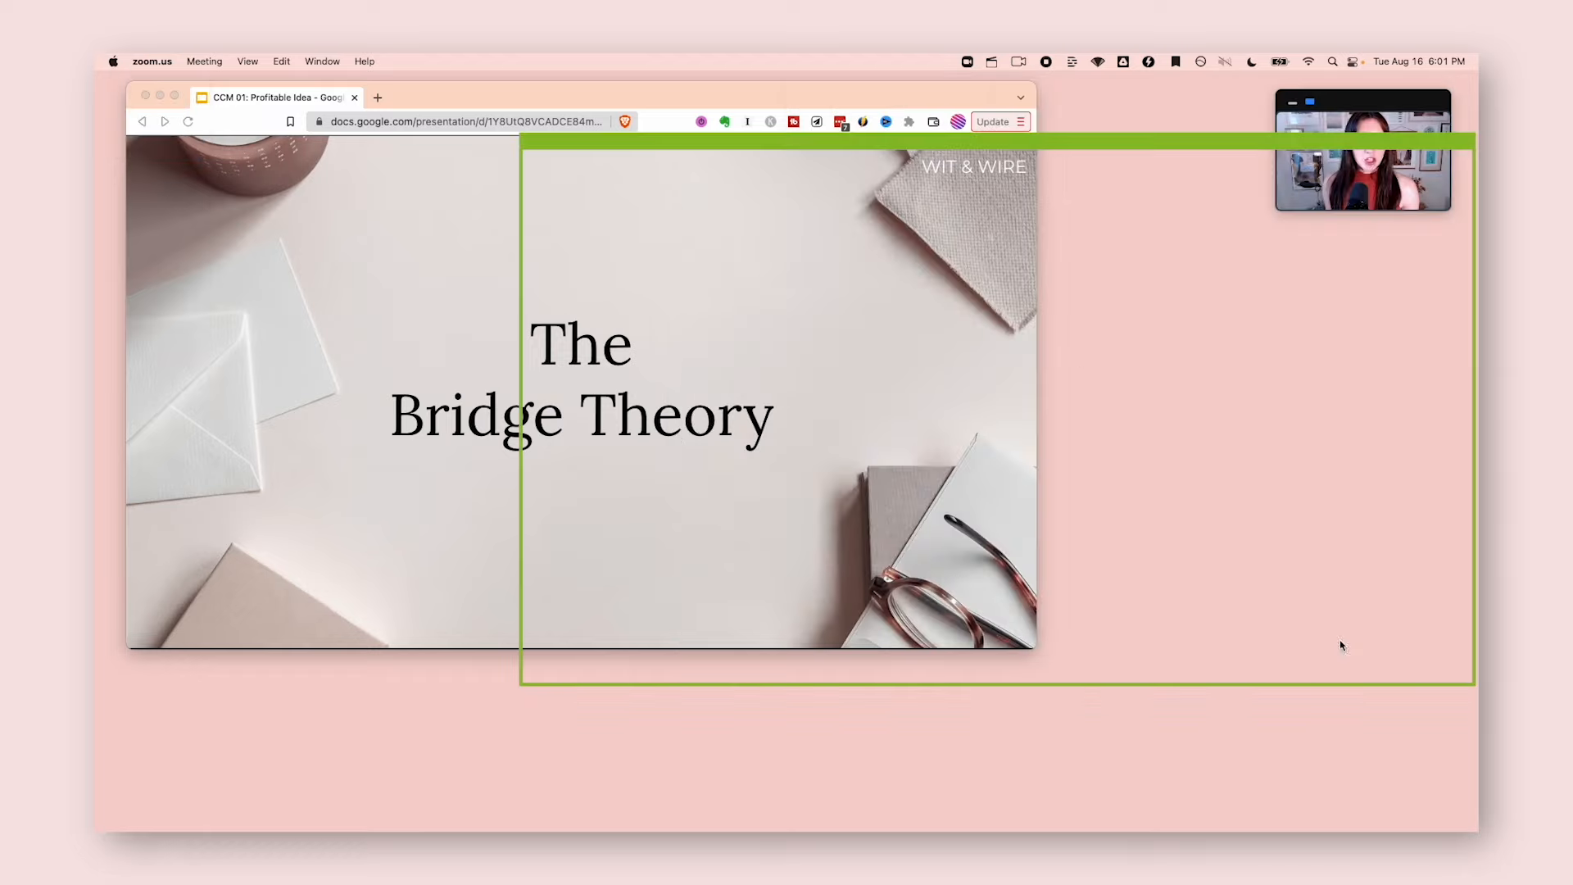
drag(1051, 146, 657, 136)
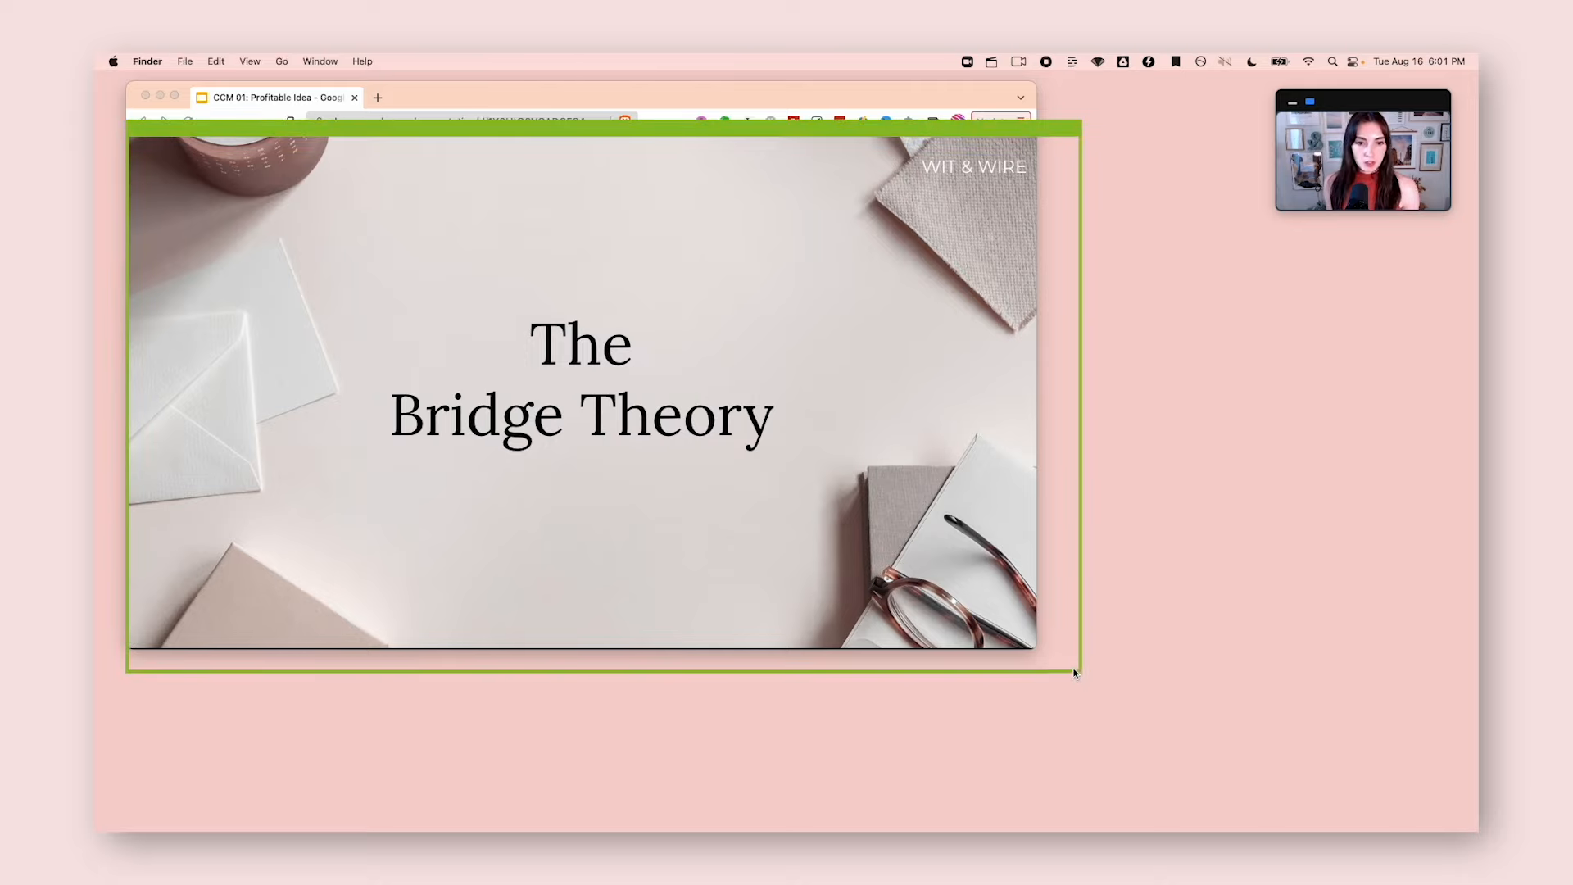
drag(1083, 672, 1035, 649)
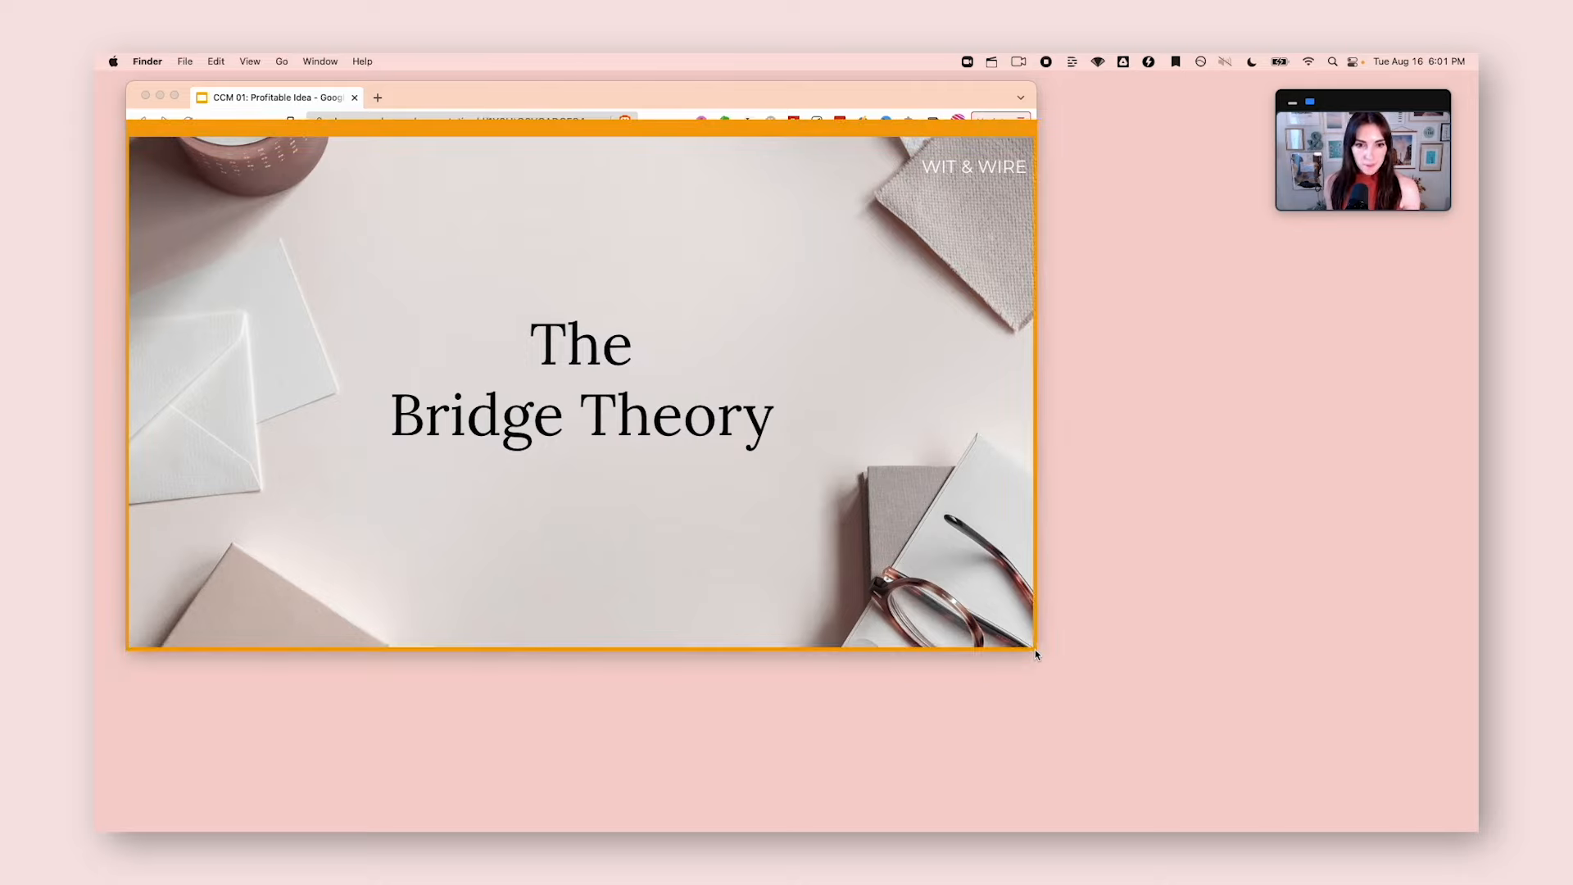
- Arrange the floating camera video beside the slide and the meeting controls below it, both outside the shared frame
drag(1361, 102, 1167, 122)
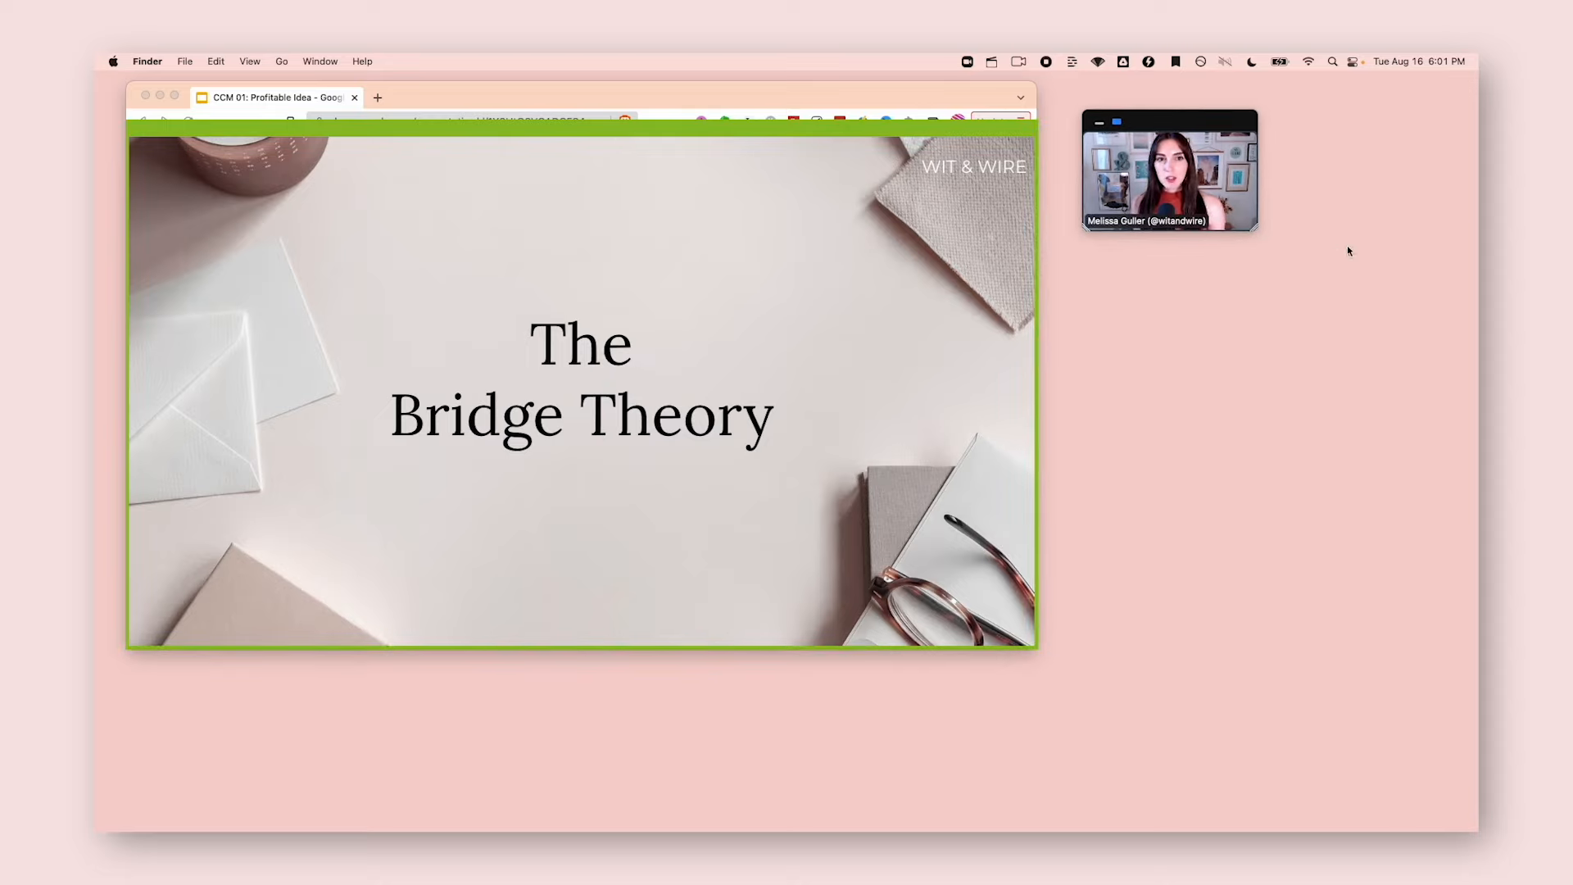
drag(1180, 121, 659, 286)
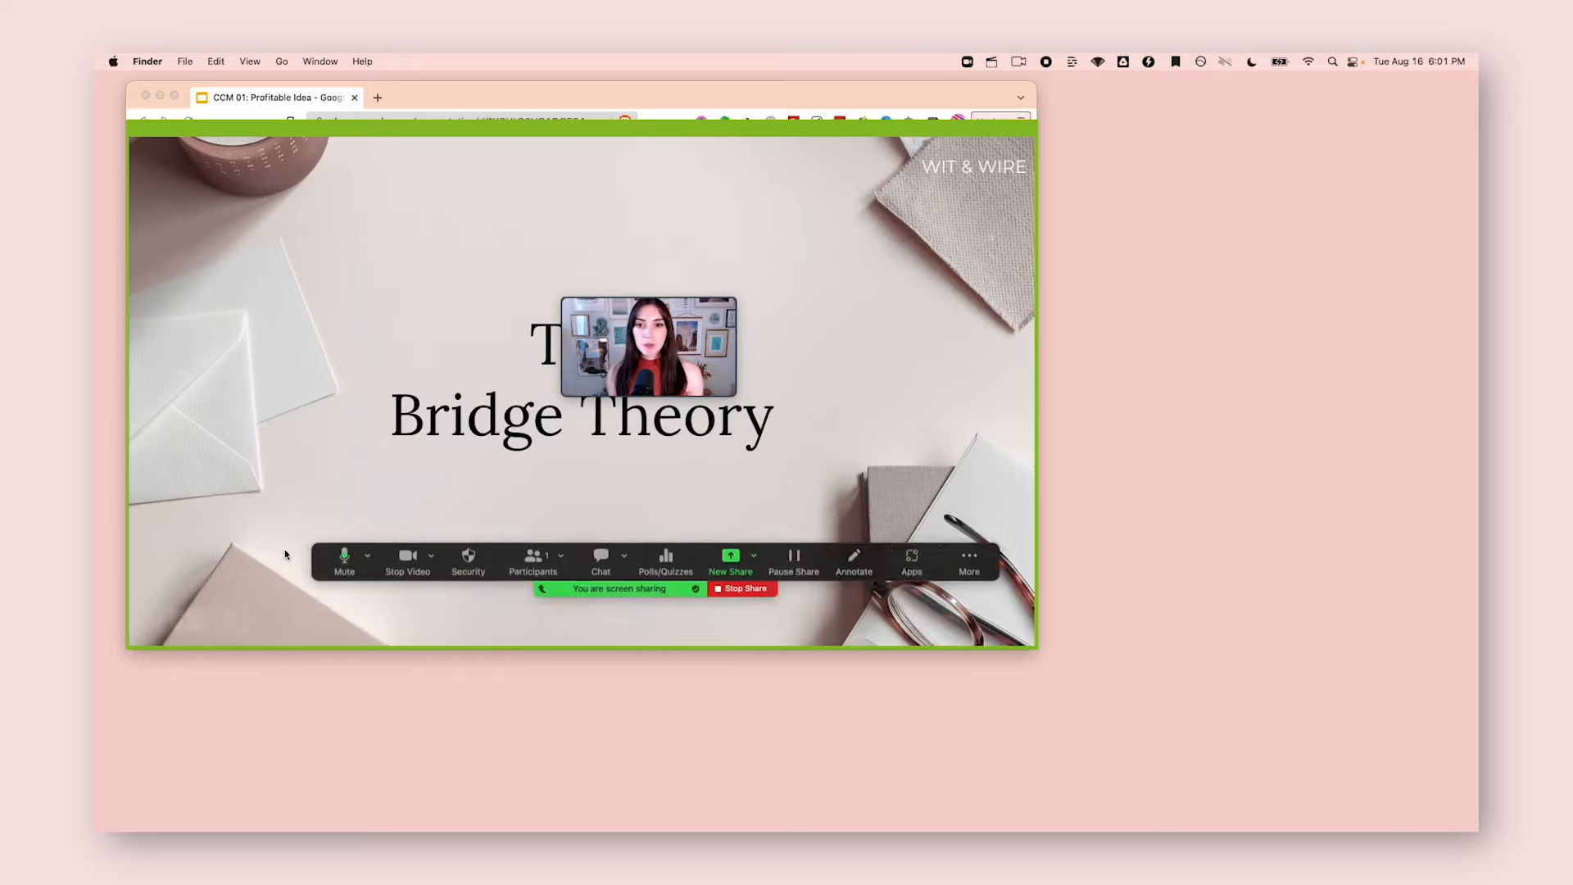
drag(323, 569, 264, 484)
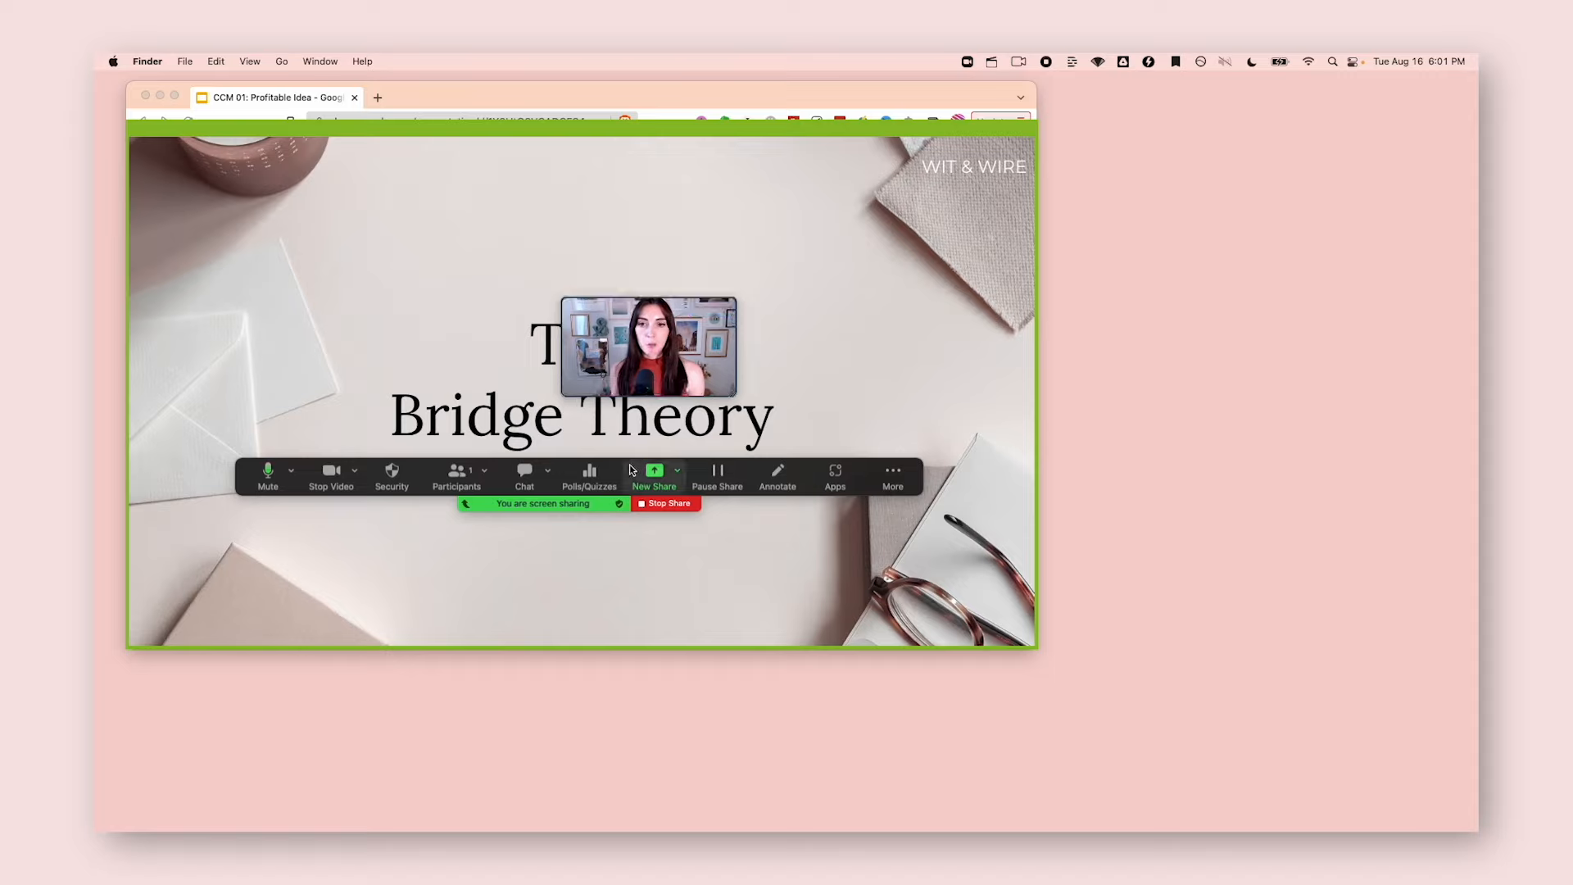
drag(629, 482, 605, 733)
drag(640, 382, 1168, 201)
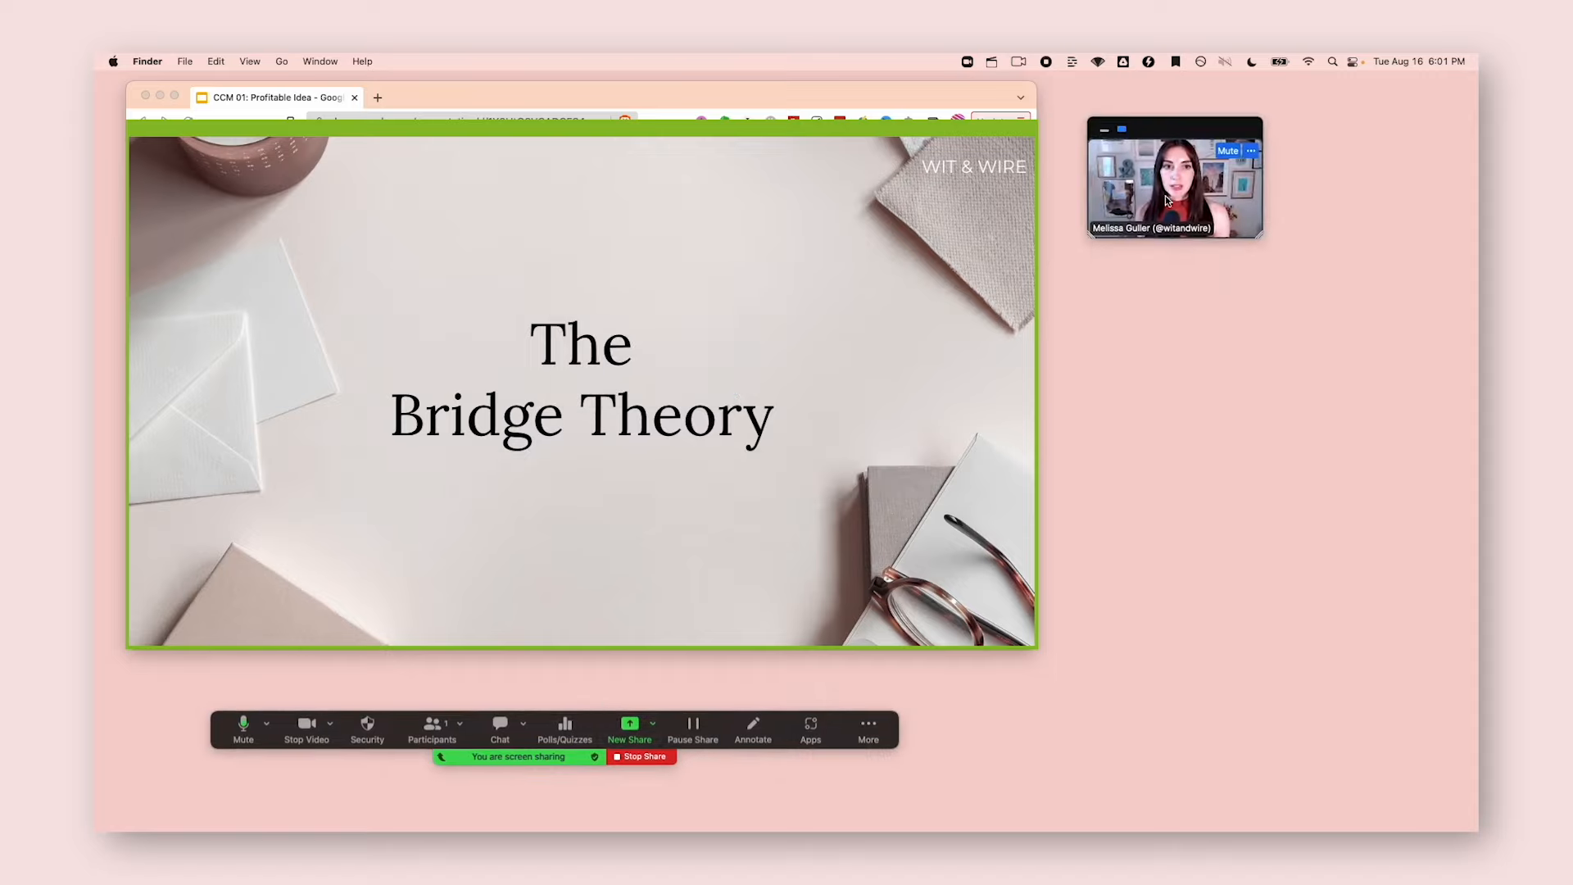
- Open the meeting chat and place it beside the slide, beneath the camera video and outside the shared frame
click(500, 725)
drag(787, 201, 1202, 293)
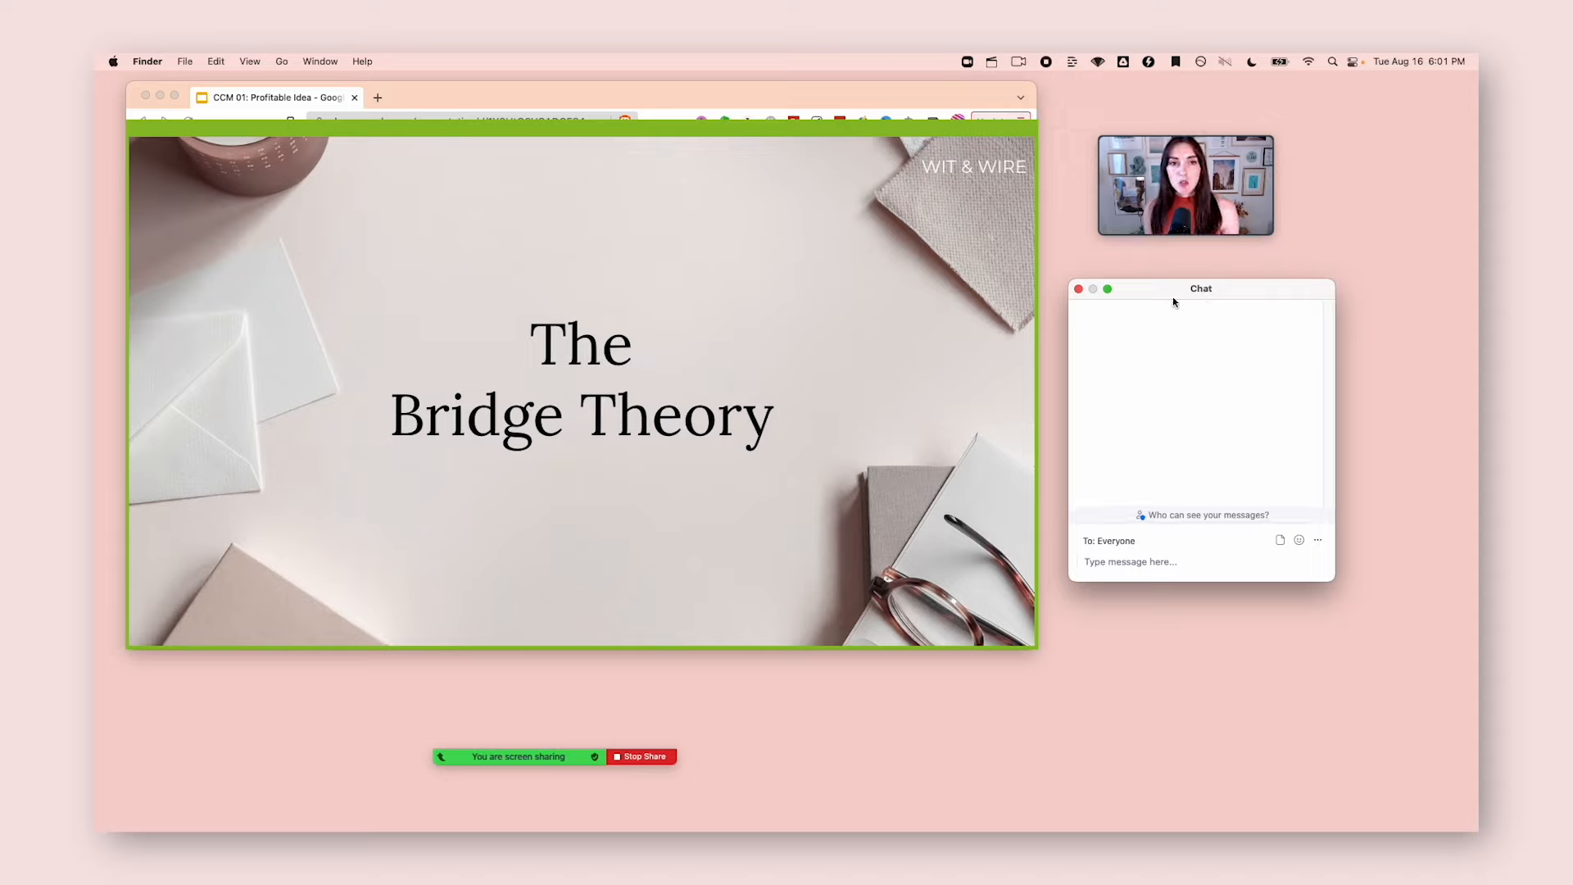
drag(1186, 173, 1128, 174)
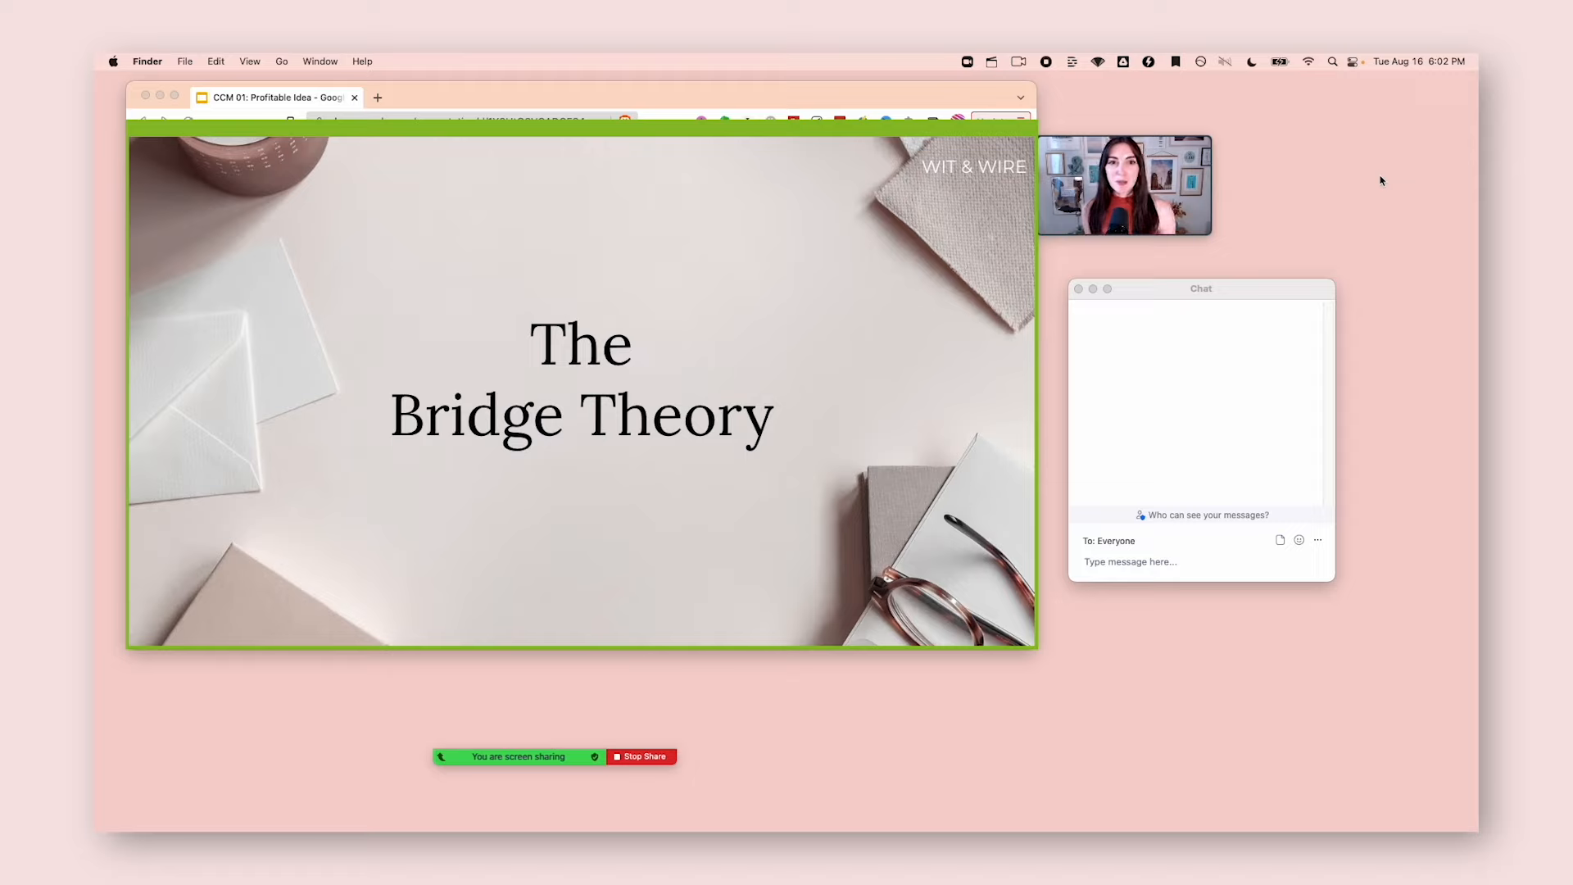
drag(1167, 198, 1221, 206)
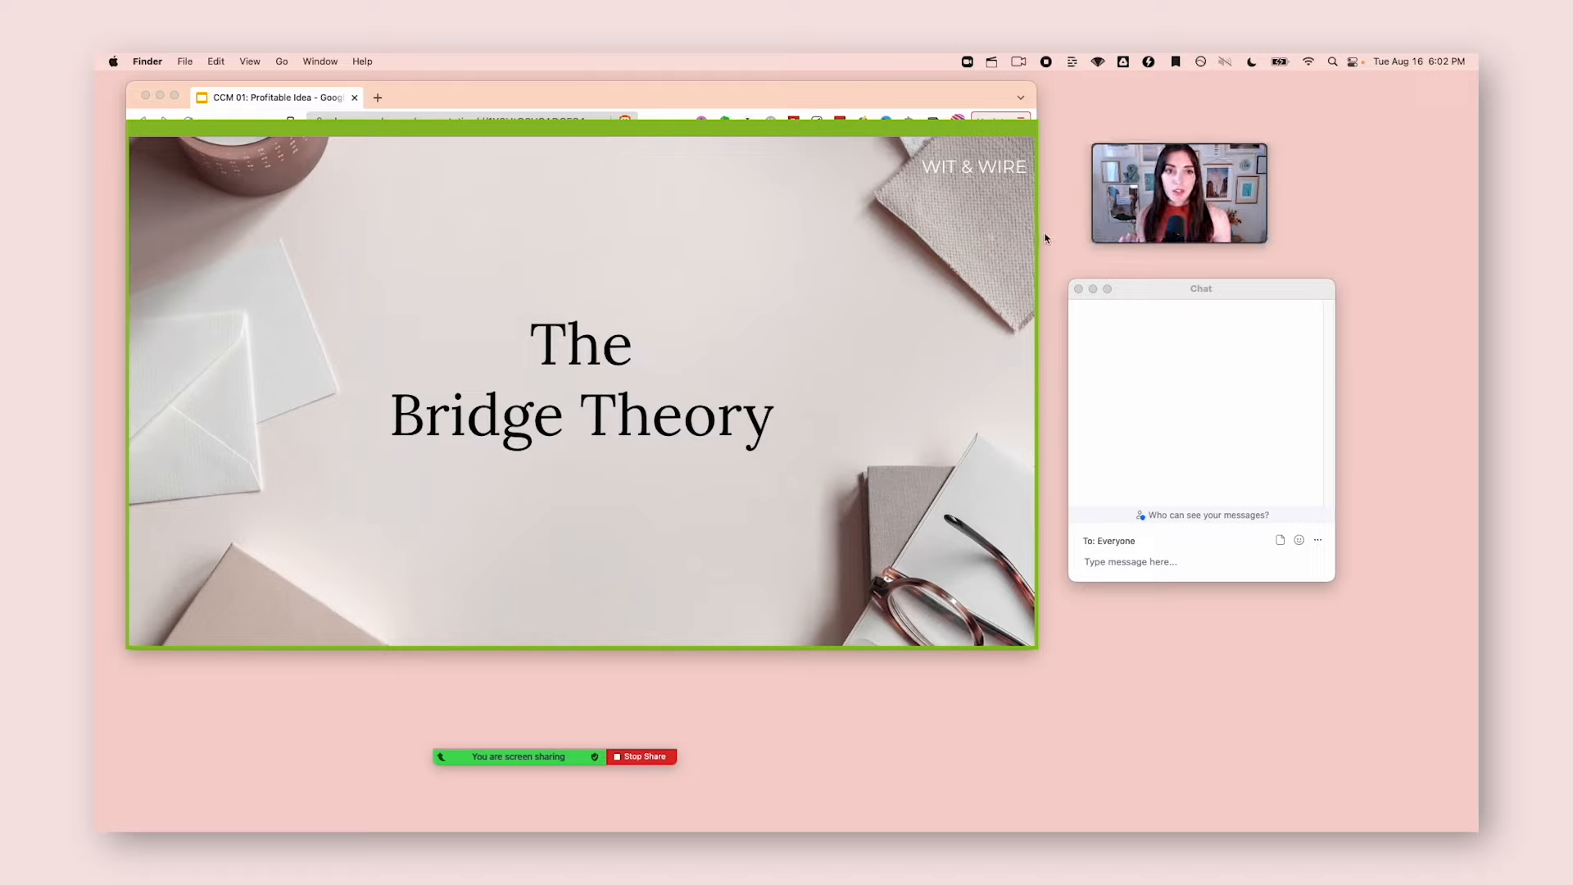
- Start recording the meeting to the cloud, and reopen the additional meeting options
mouse_move(560, 755)
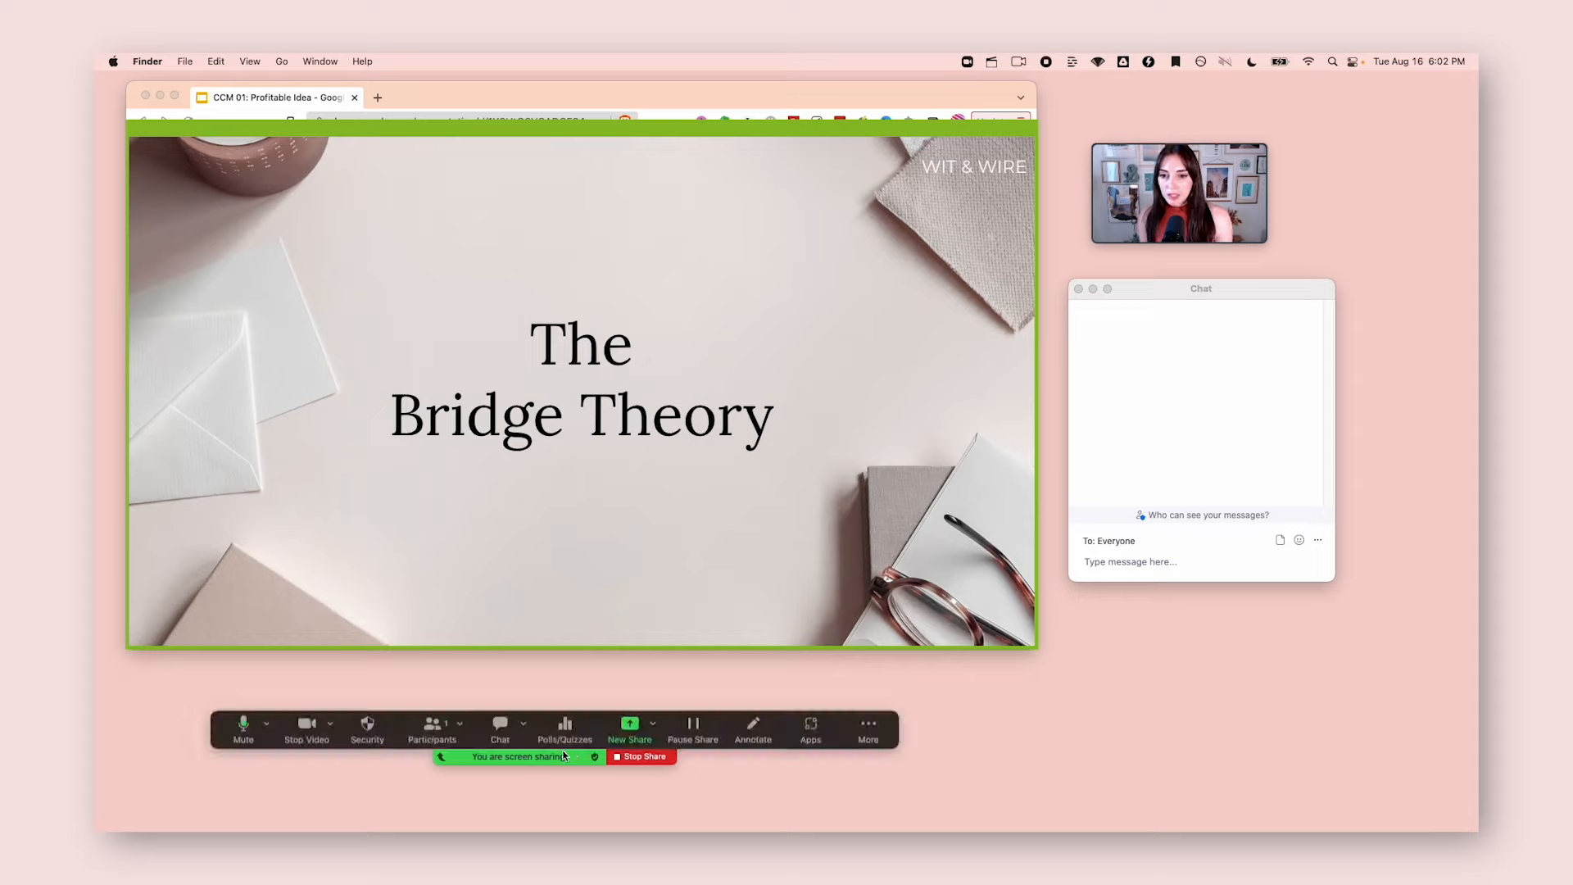
click(868, 727)
click(931, 543)
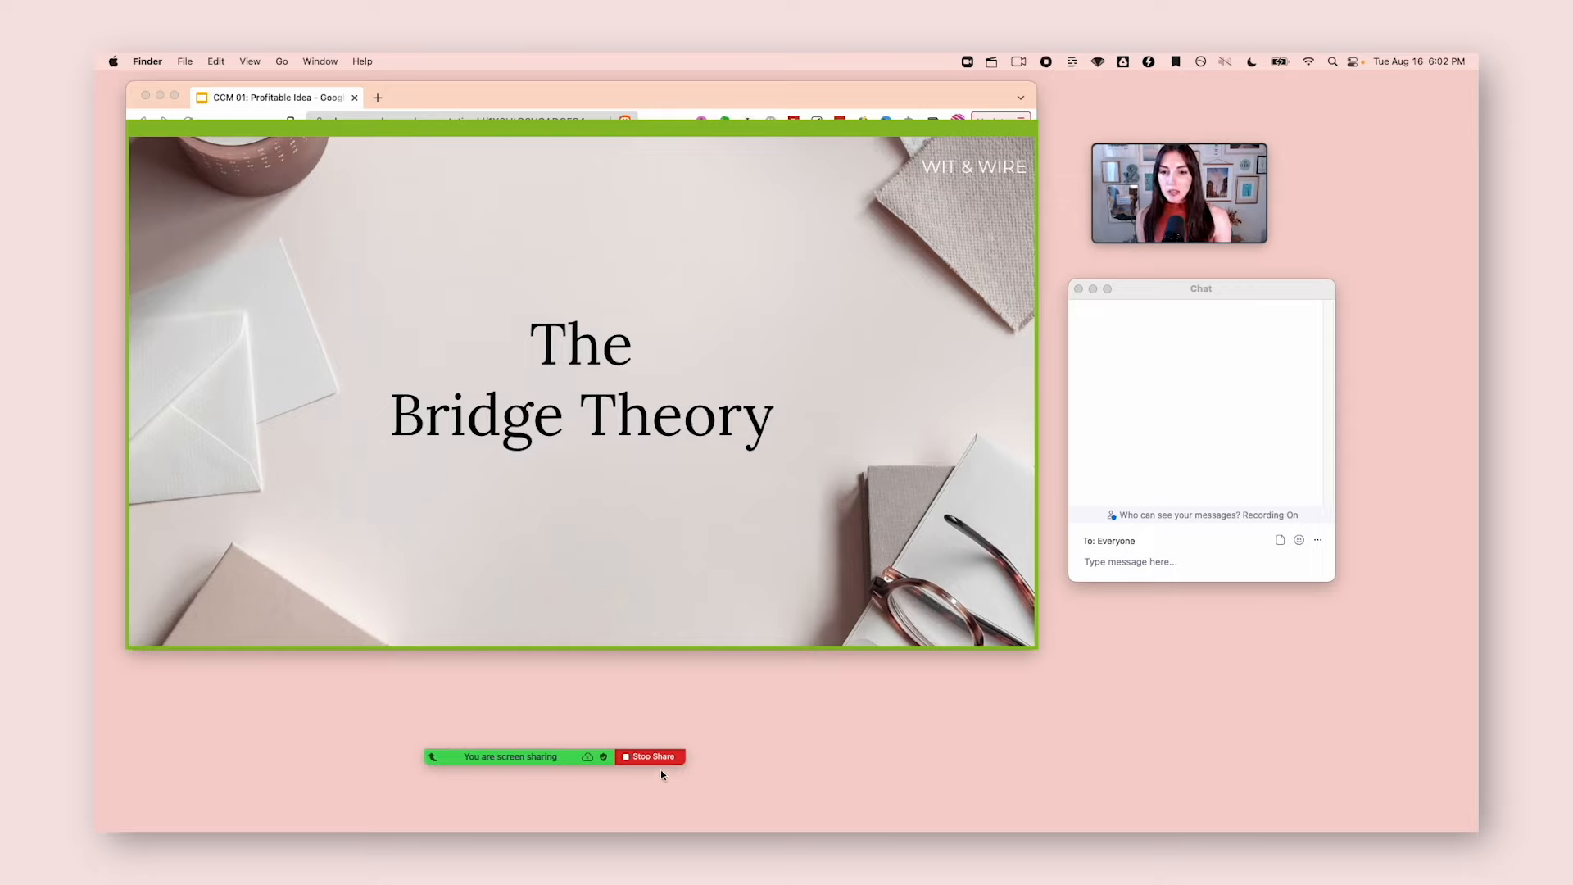
mouse_move(561, 755)
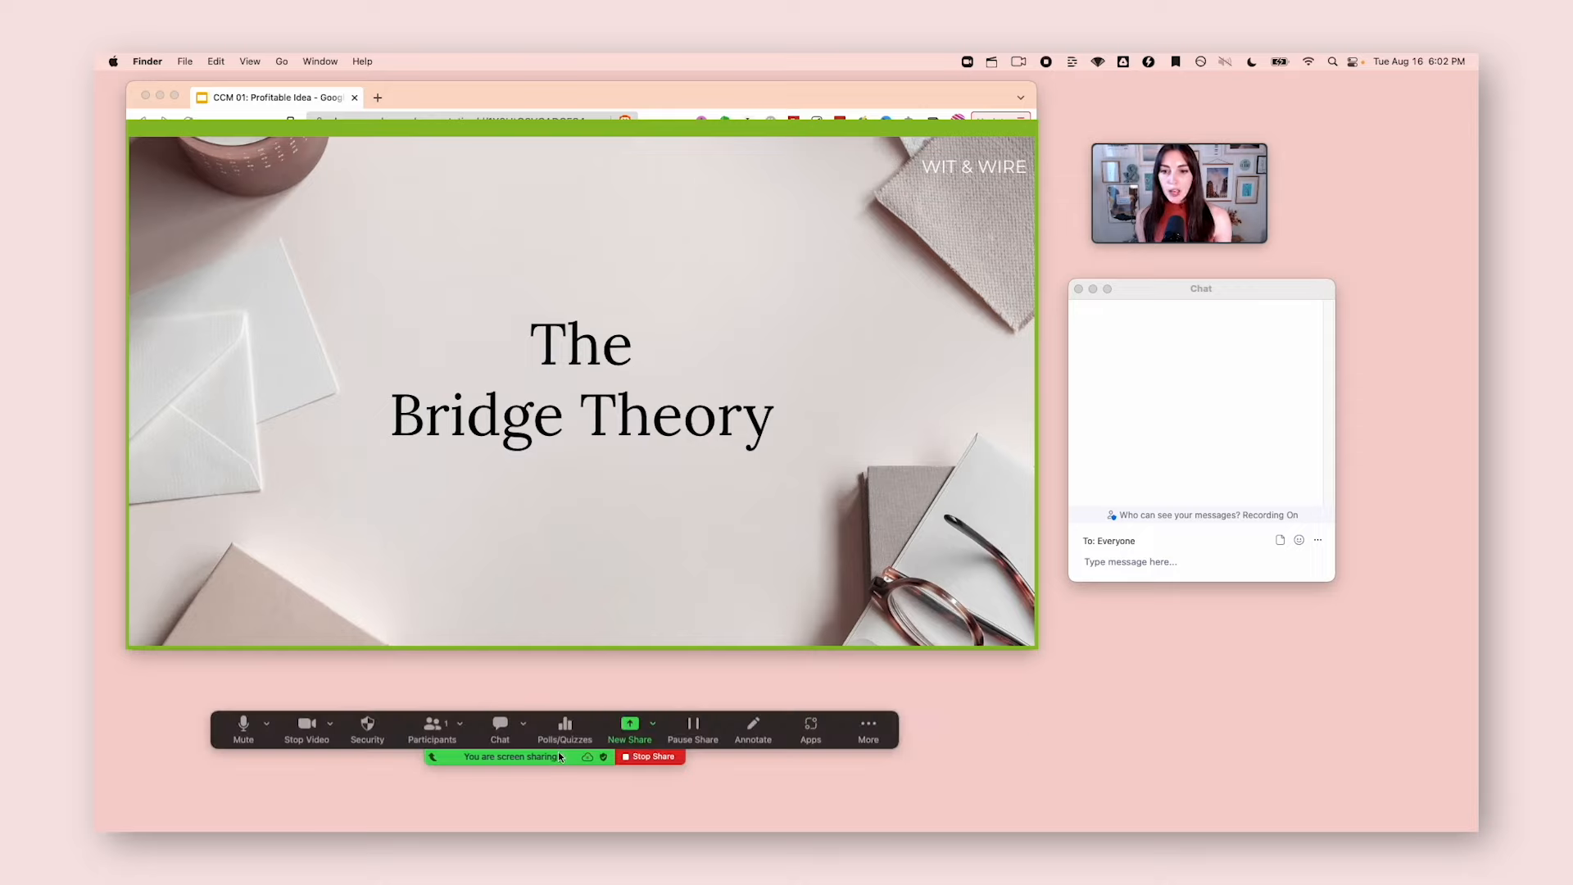
click(867, 732)
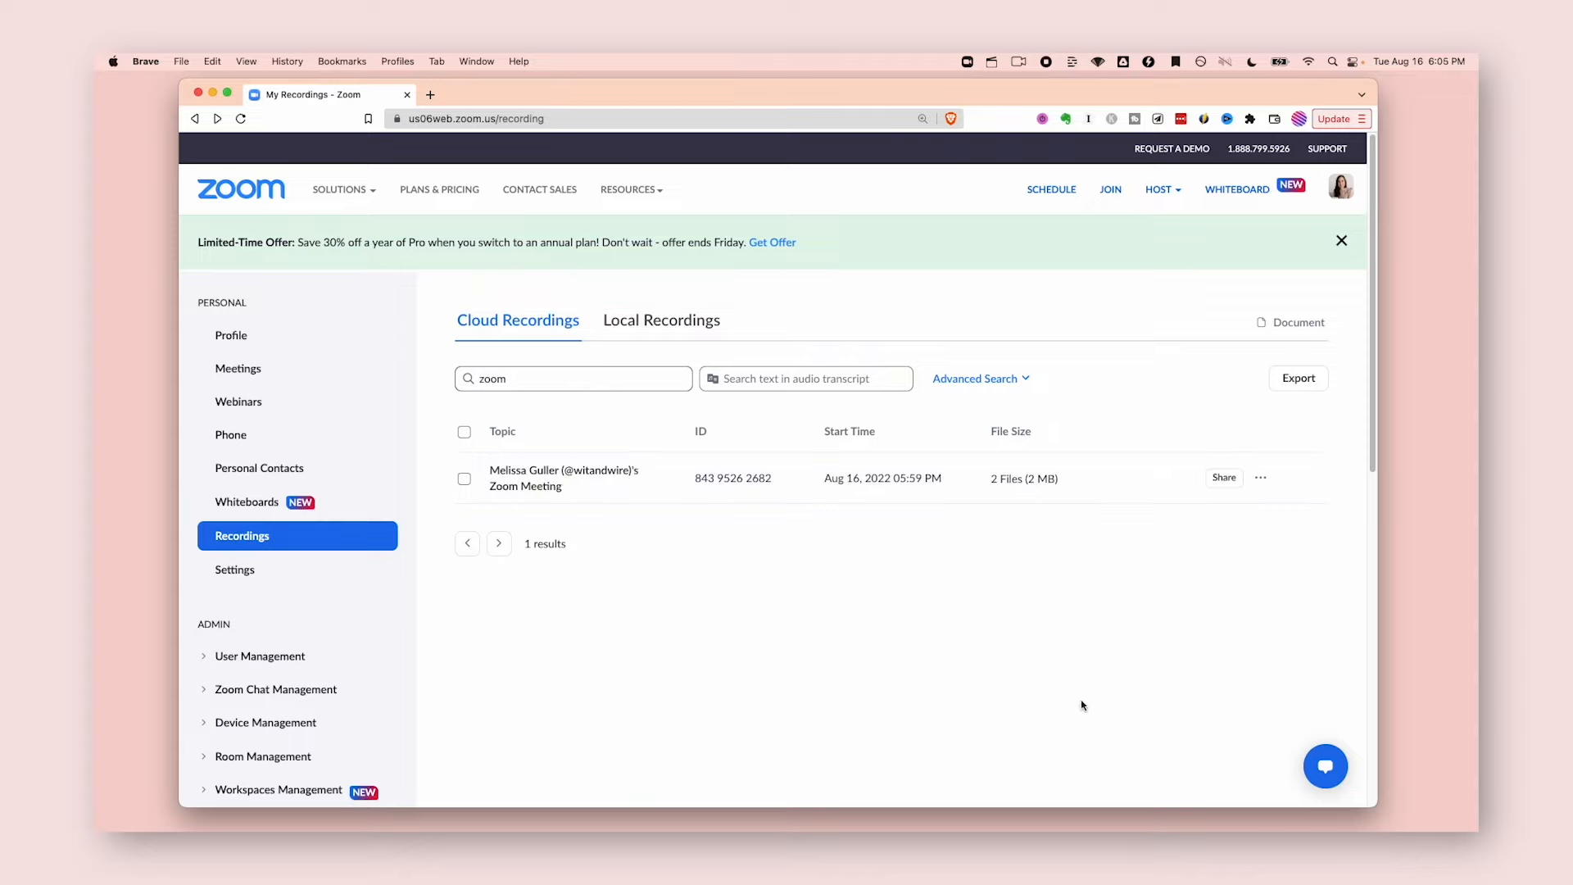
- Open the Aug 16, 2022 cloud recording in the Zoom web portal, play its video, and return to the recording details
click(595, 474)
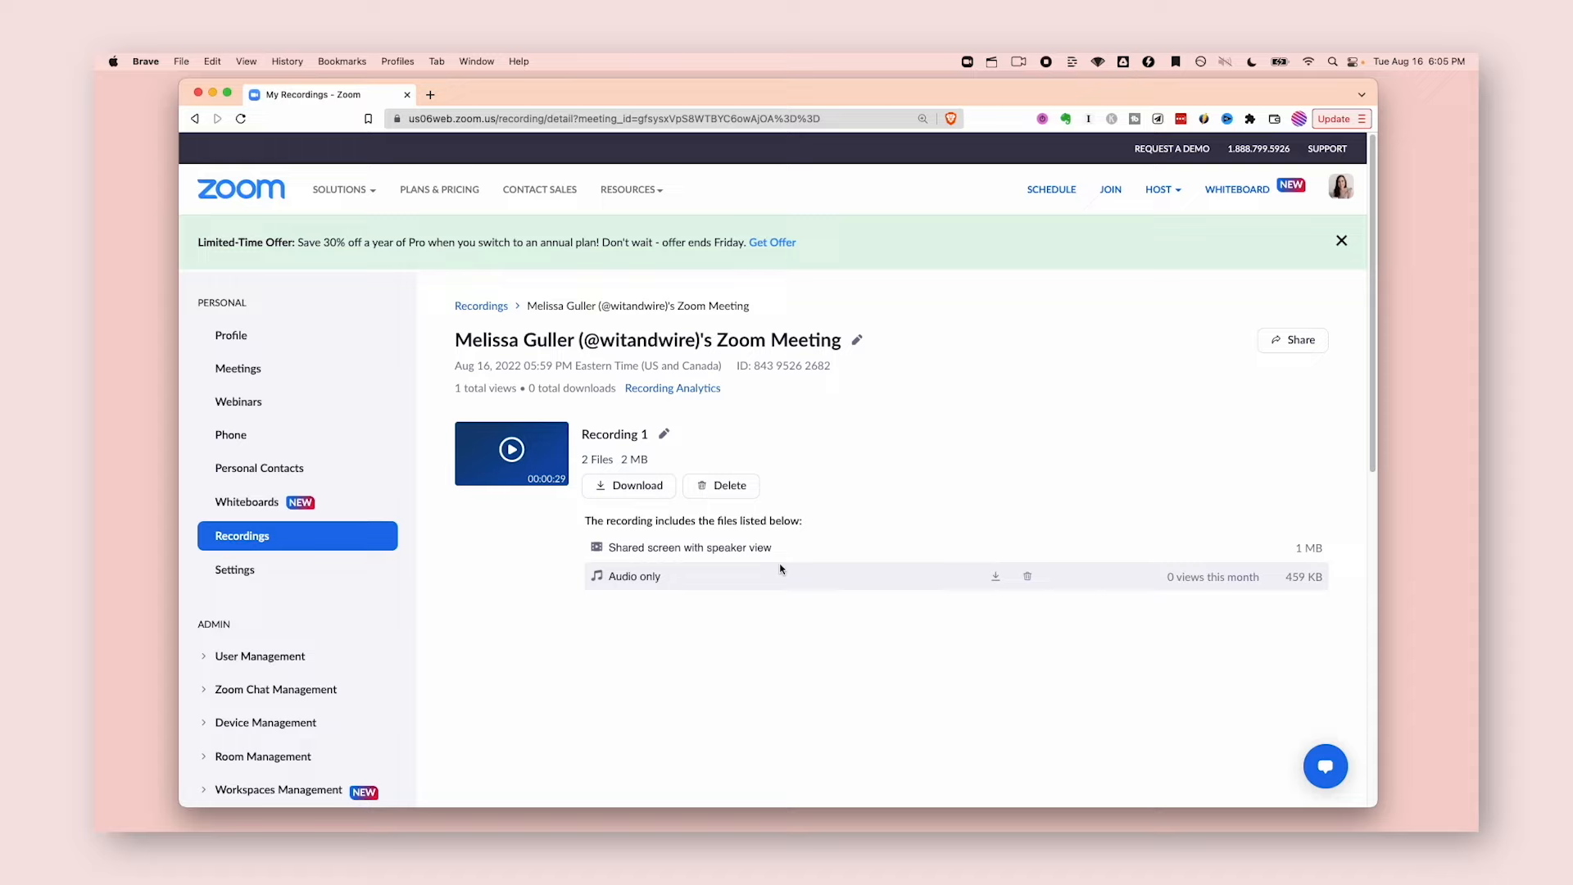
click(528, 453)
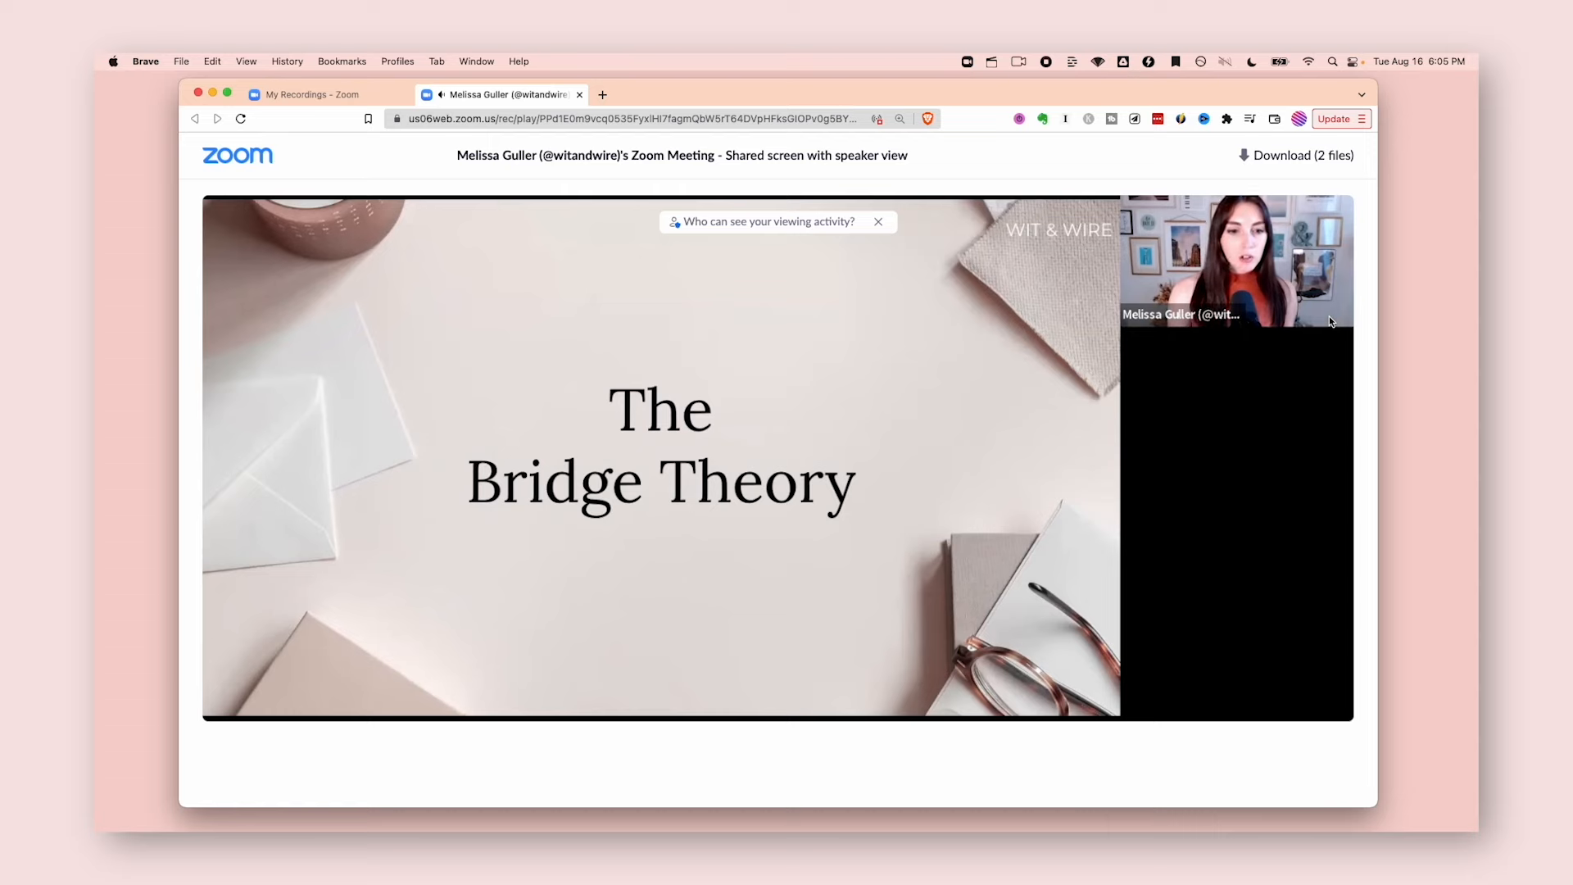
click(355, 96)
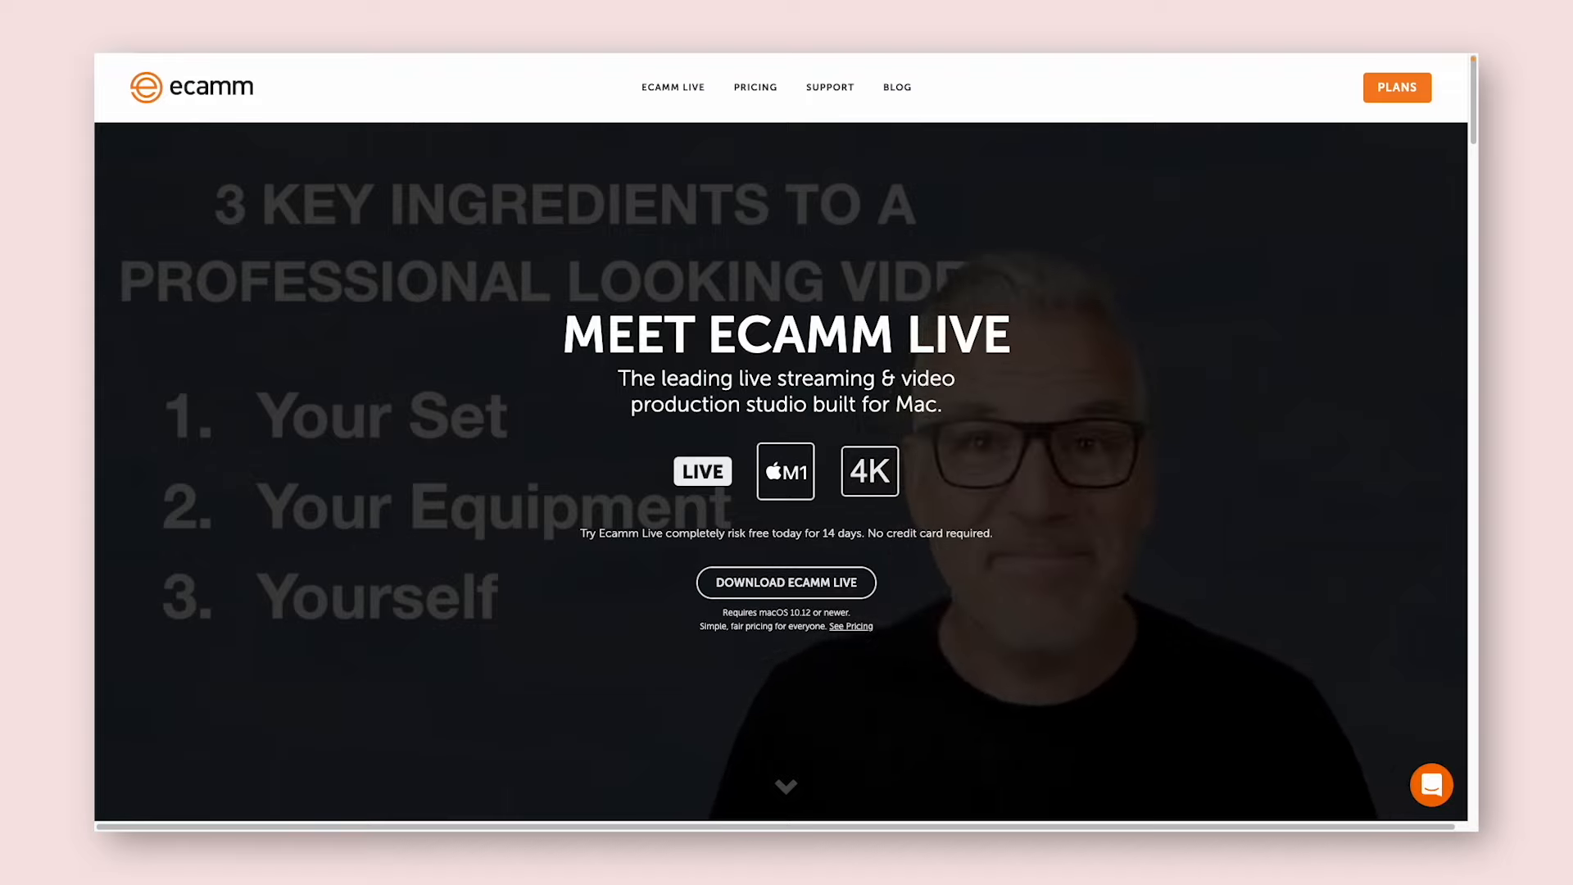
- Browse the Ecamm Live home page to its broadcasting studio section and view the Scenes, Effects, Overlays, Comments and Guests features
scroll(1127, 642, down, 2)
scroll(1131, 643, down, 6)
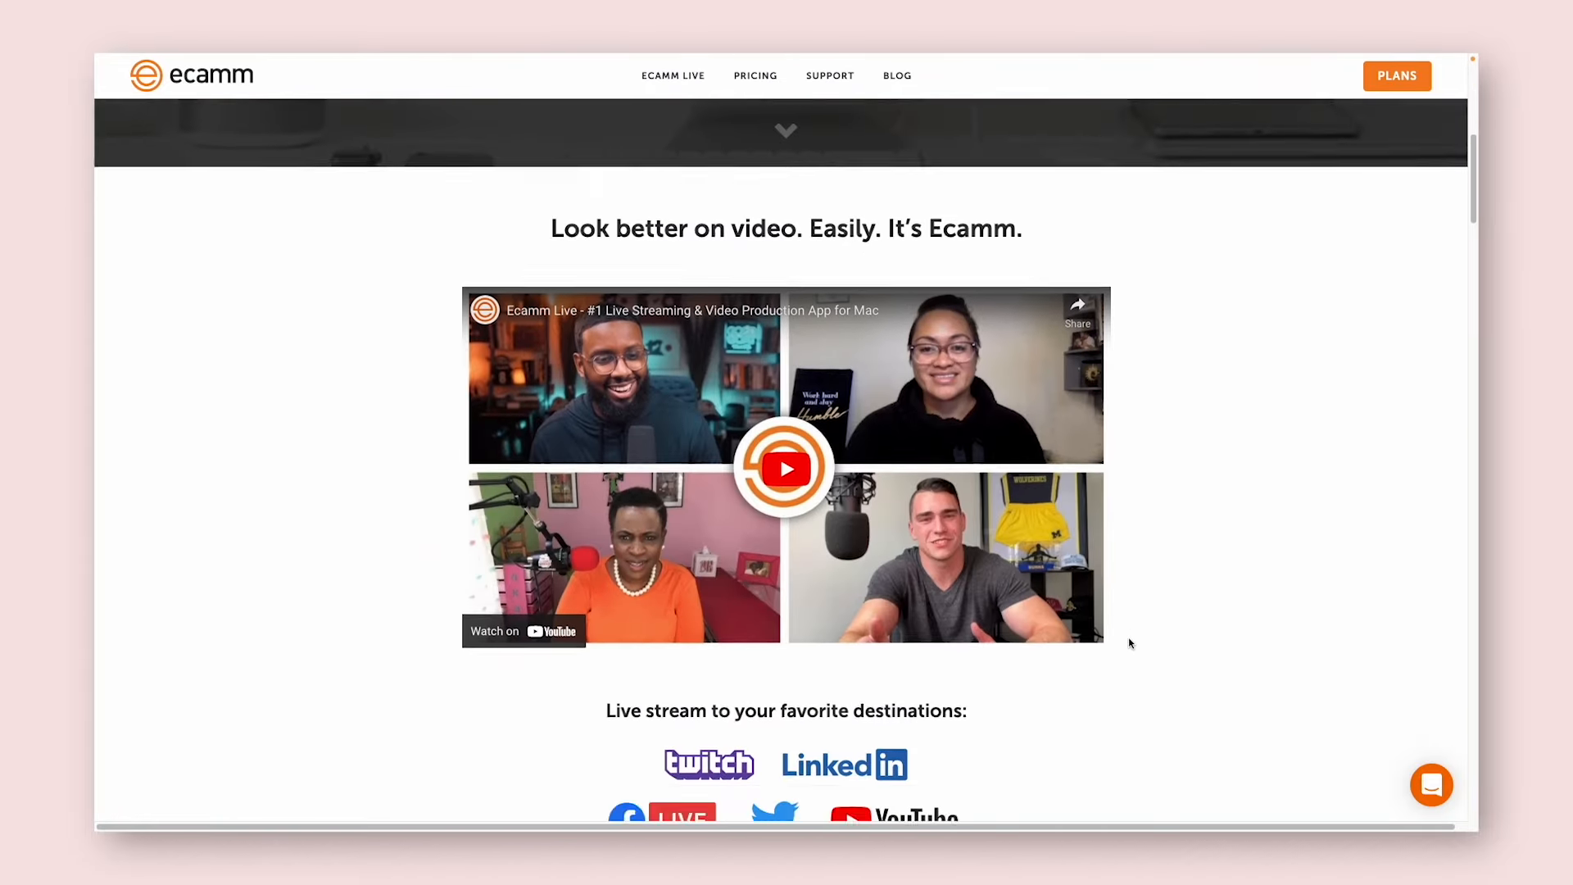
scroll(1129, 643, down, 6)
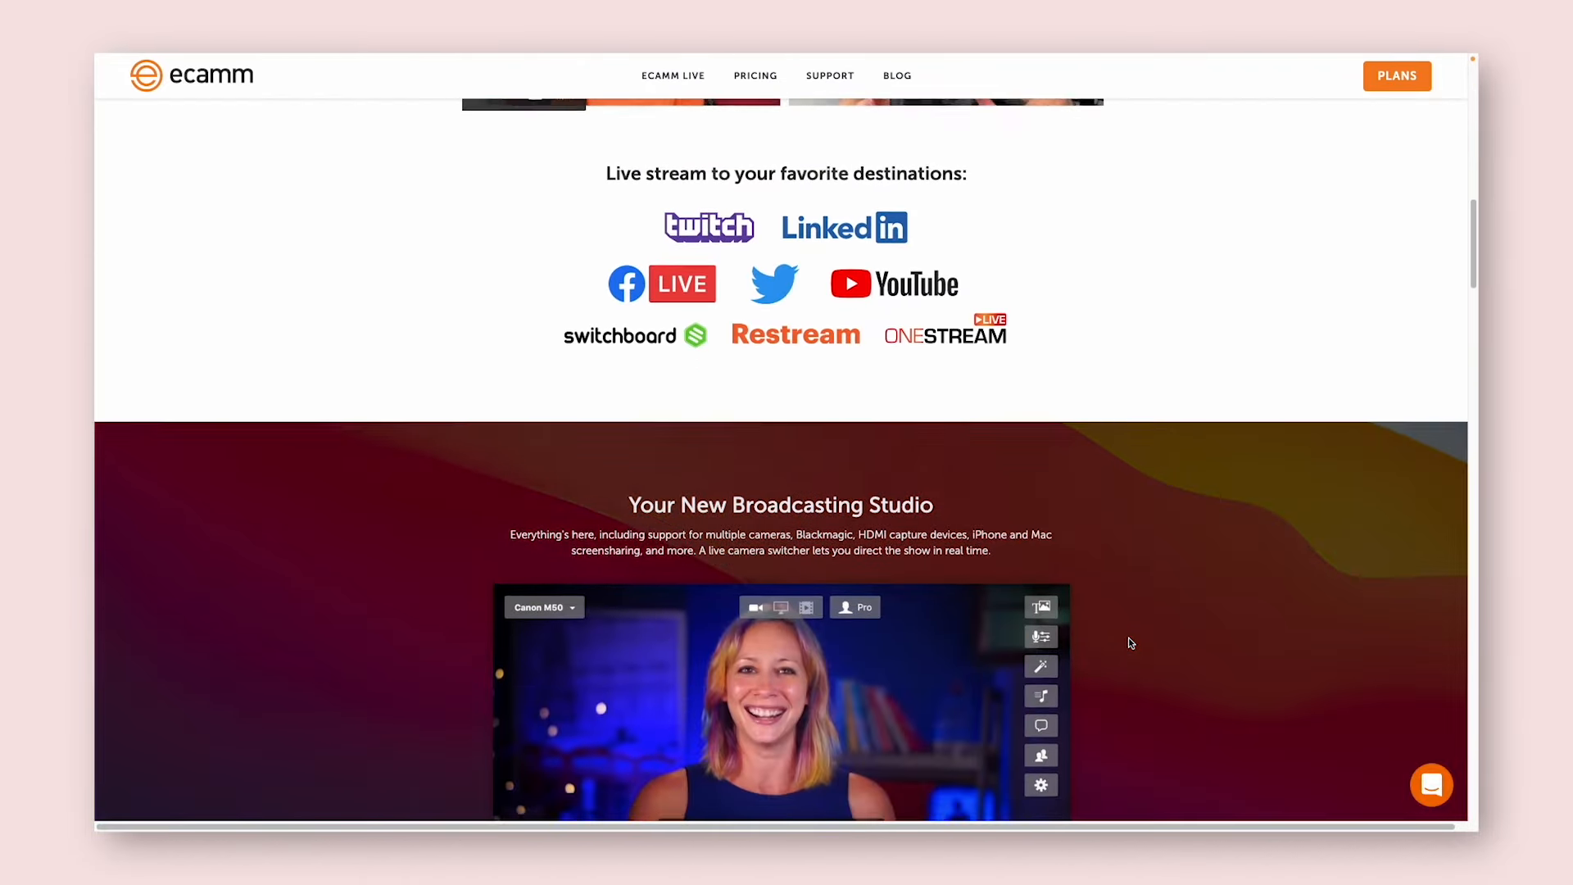
scroll(1132, 643, down, 4)
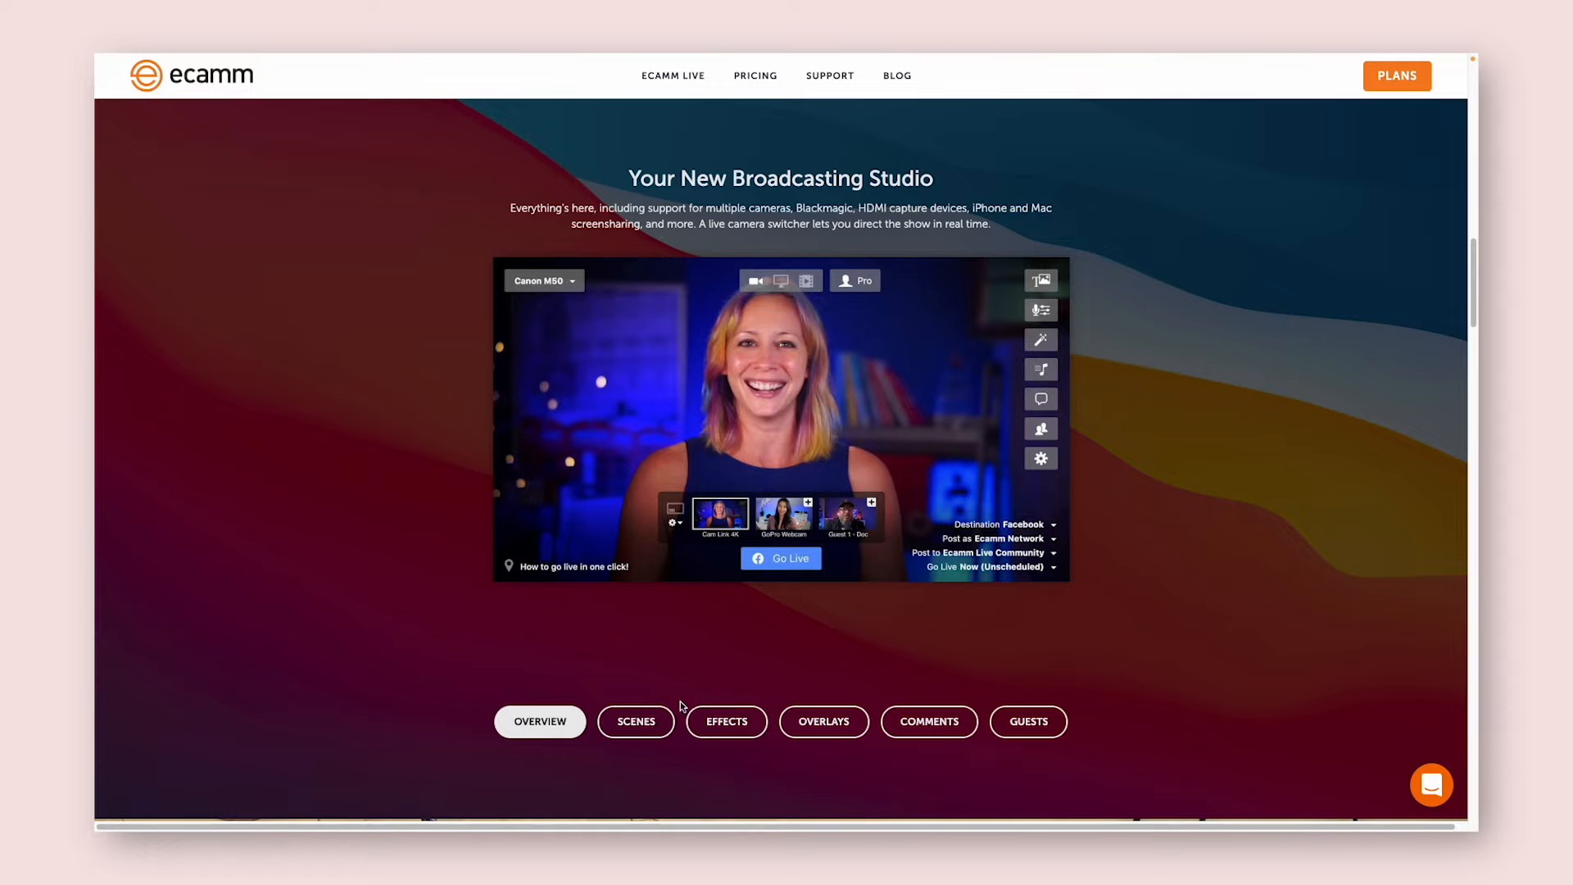
click(656, 720)
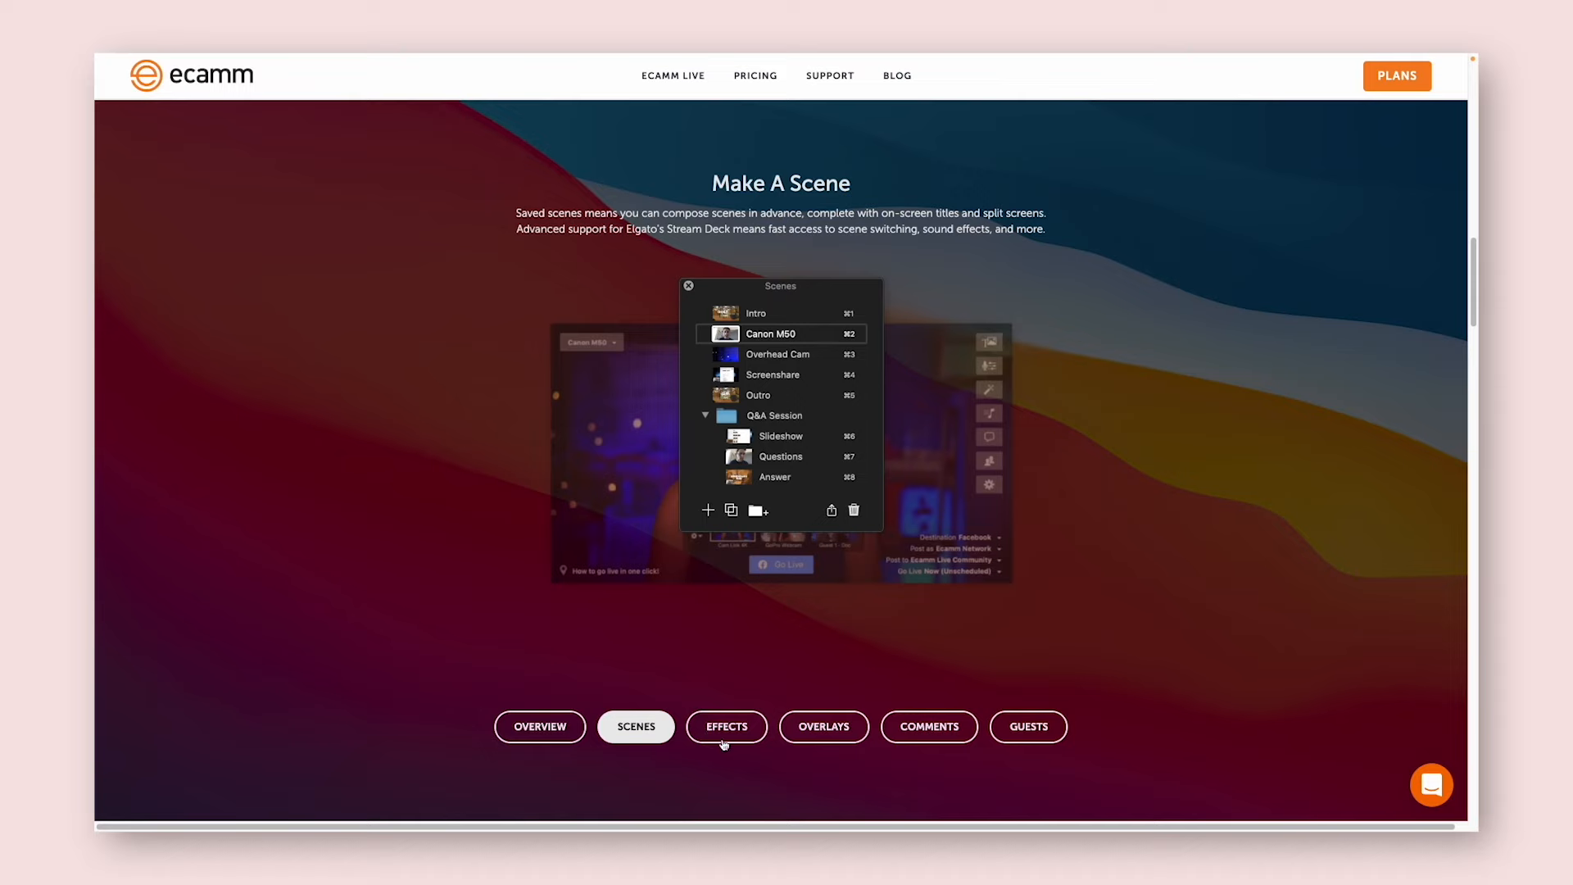
click(724, 742)
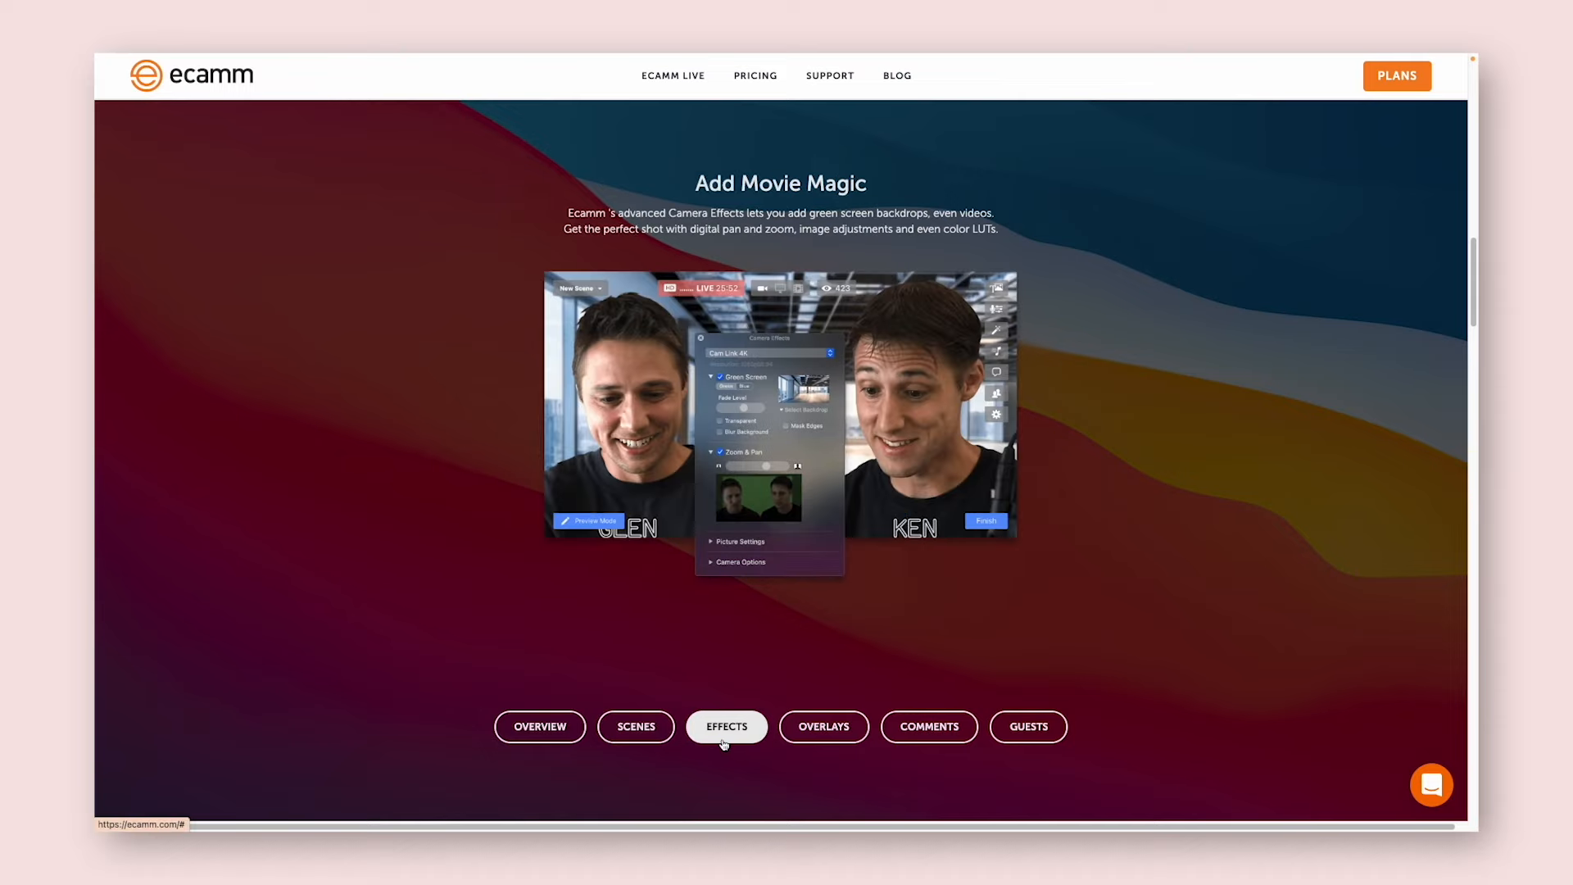
click(828, 736)
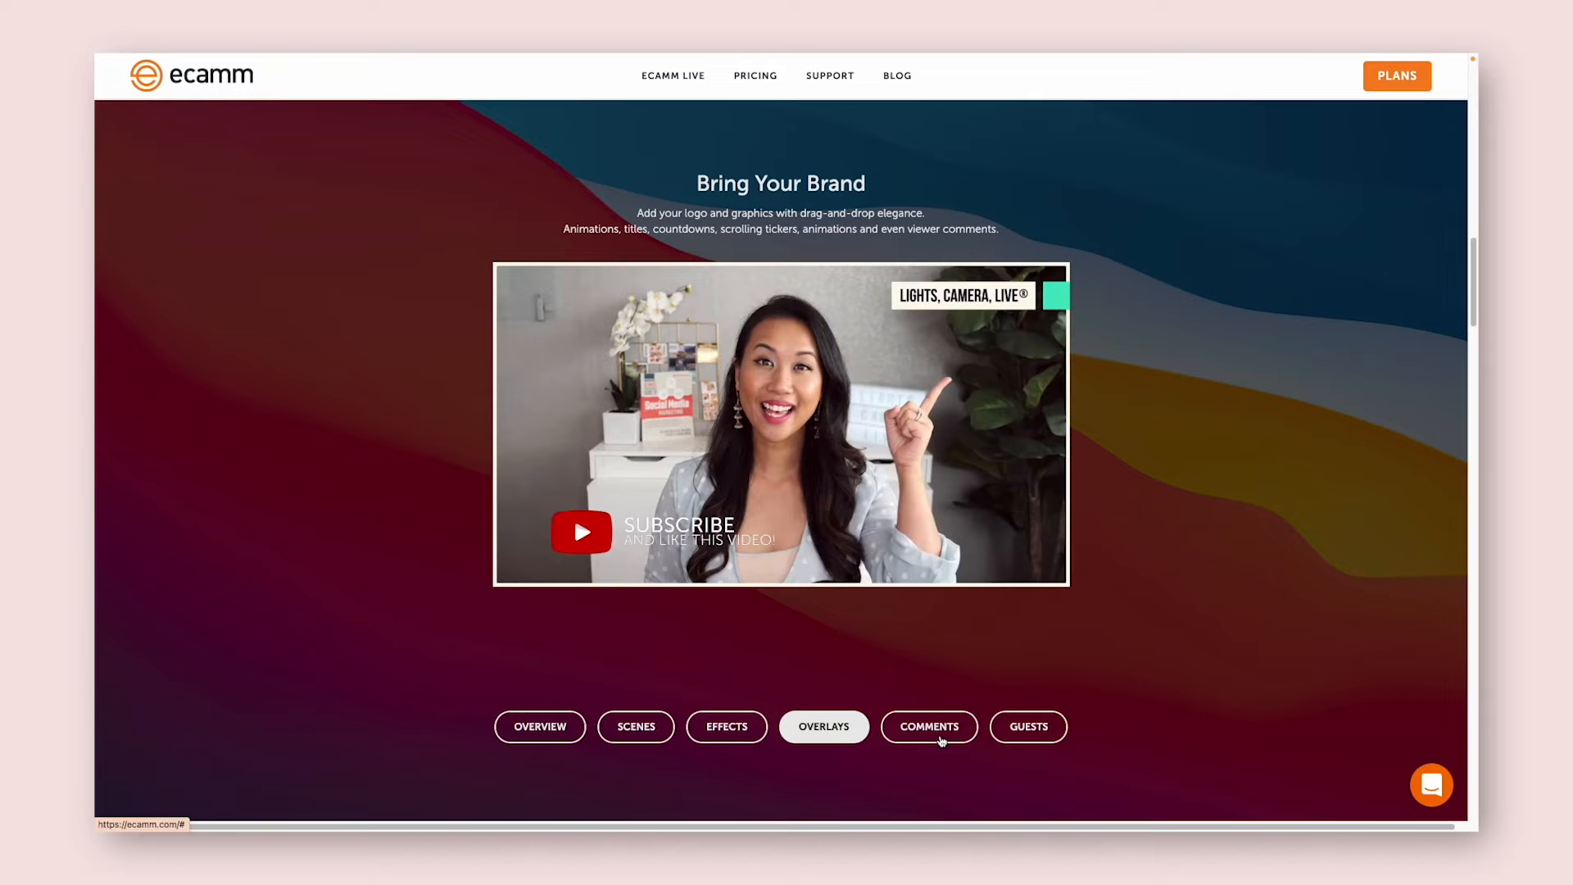
click(941, 741)
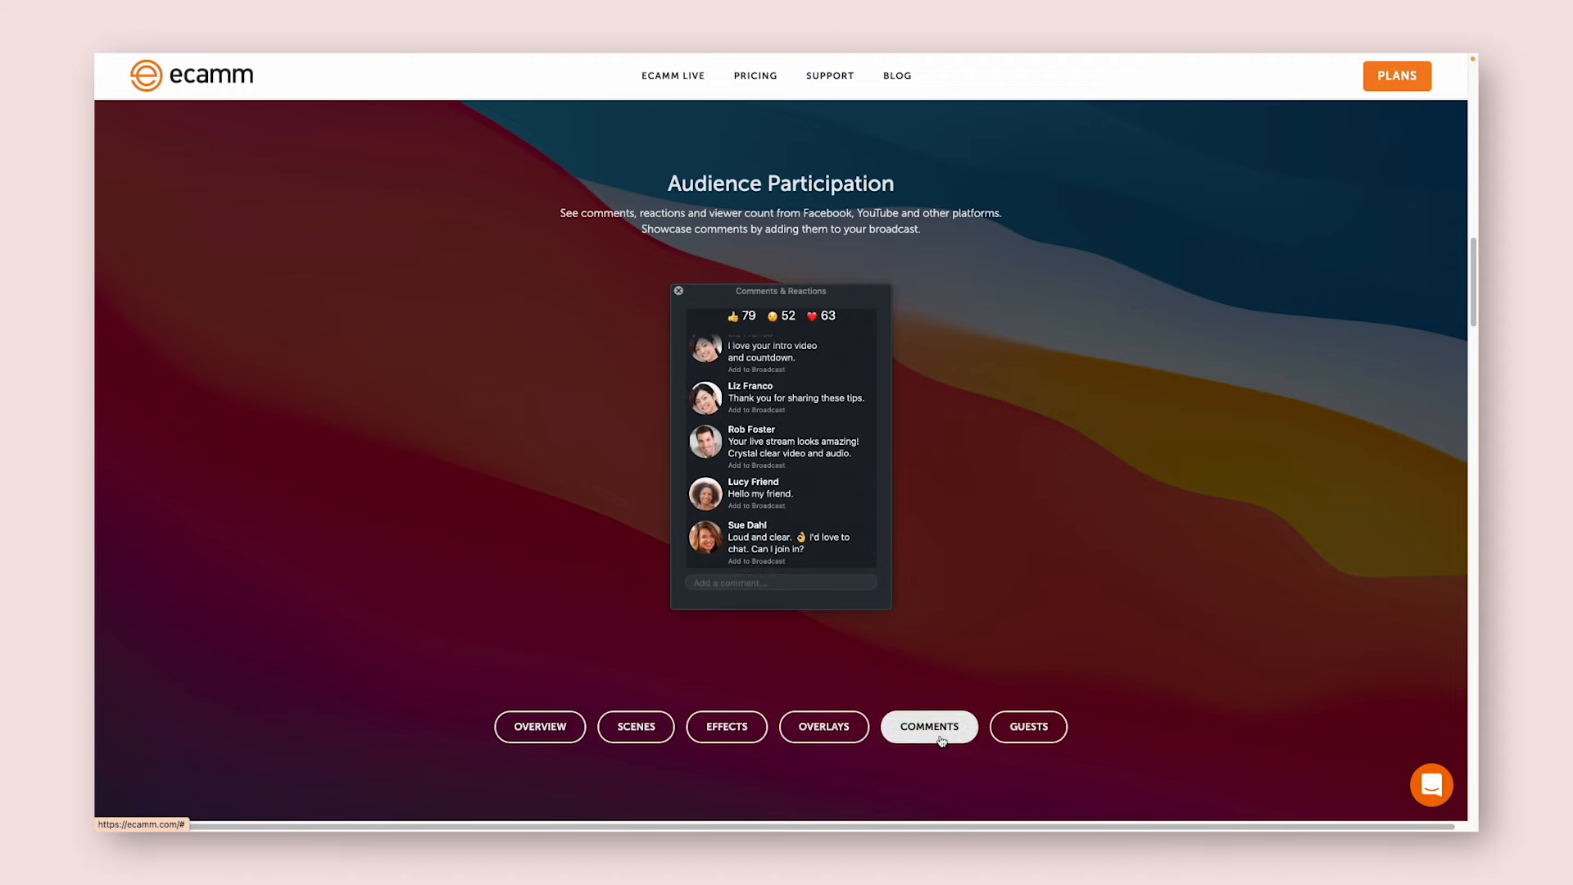
click(1019, 733)
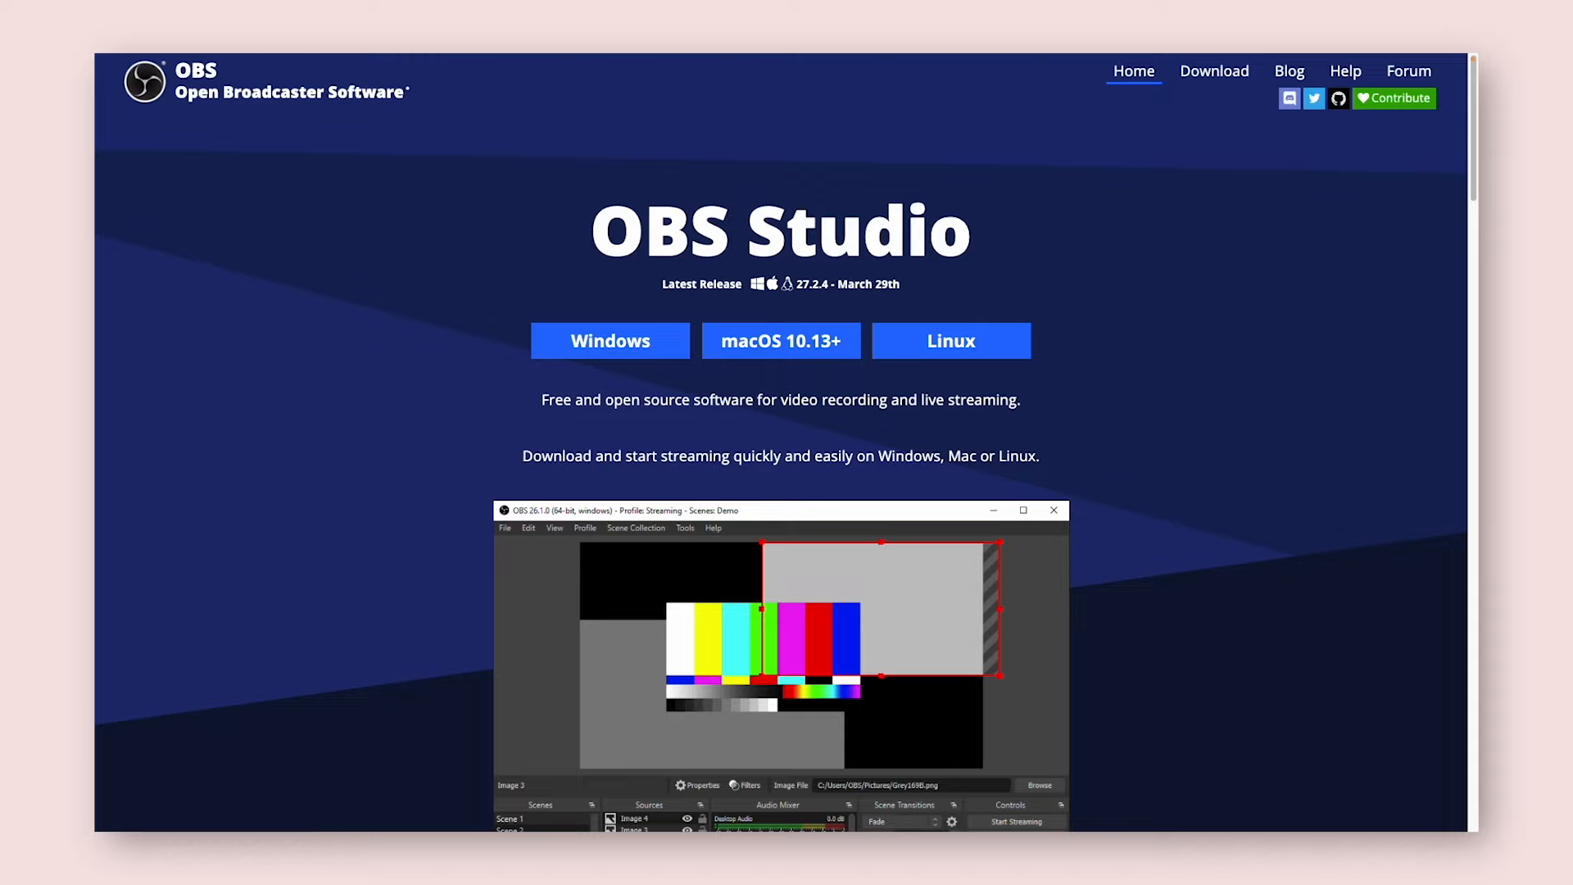
- Look over the OBS Studio home page, from the download options to the application preview and sponsors
scroll(1211, 534, down, 3)
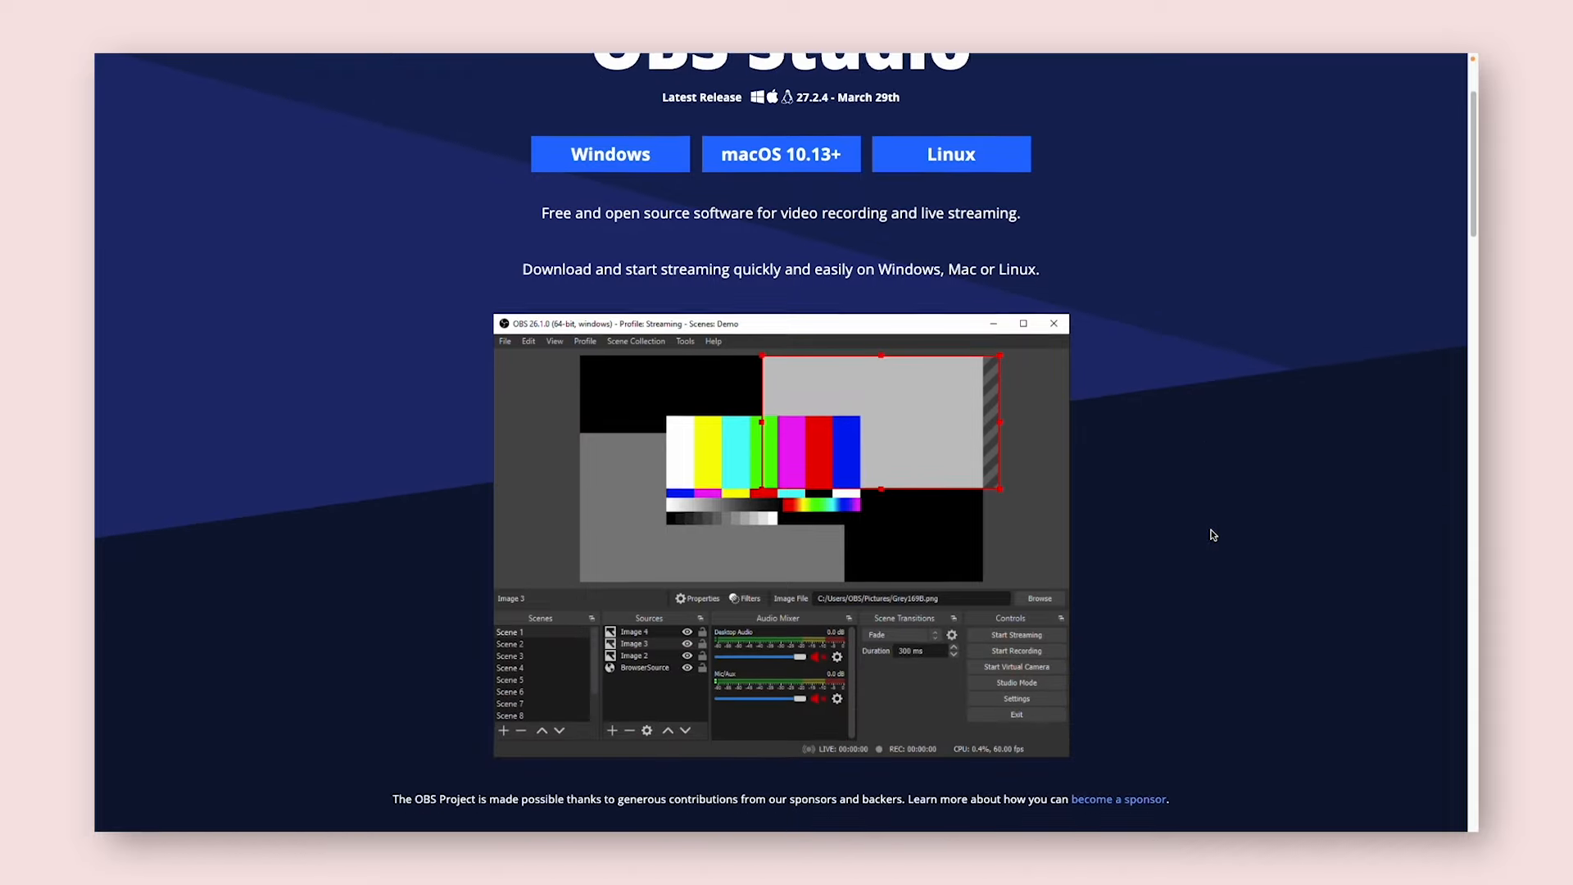
scroll(1213, 534, down, 1)
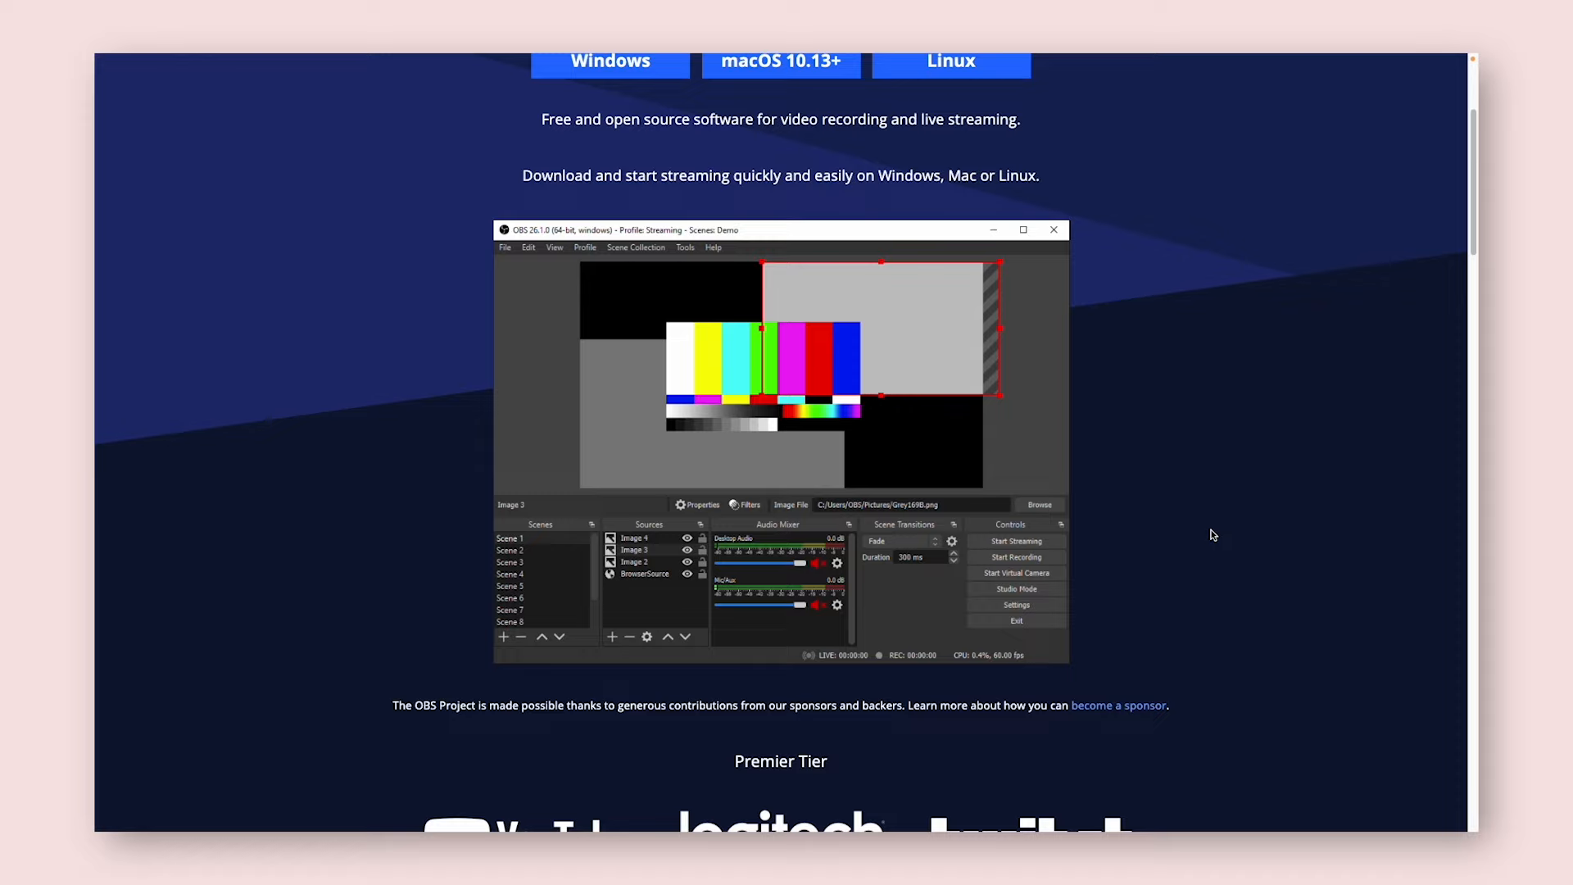